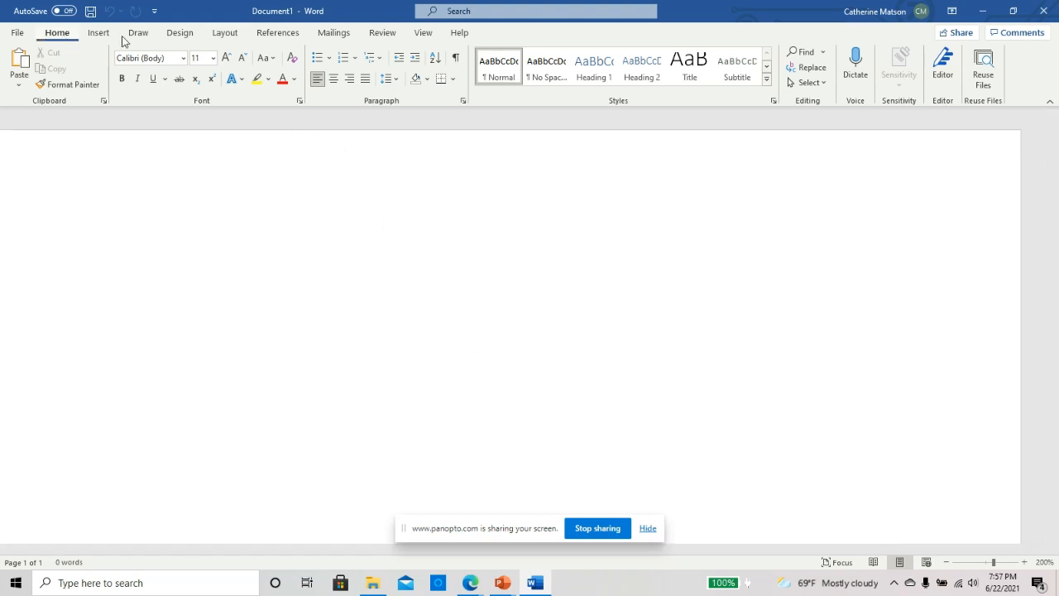
Set the document's citation style to APA Sixth Edition
{"action": "left_click", "coordinate": [263, 34]}
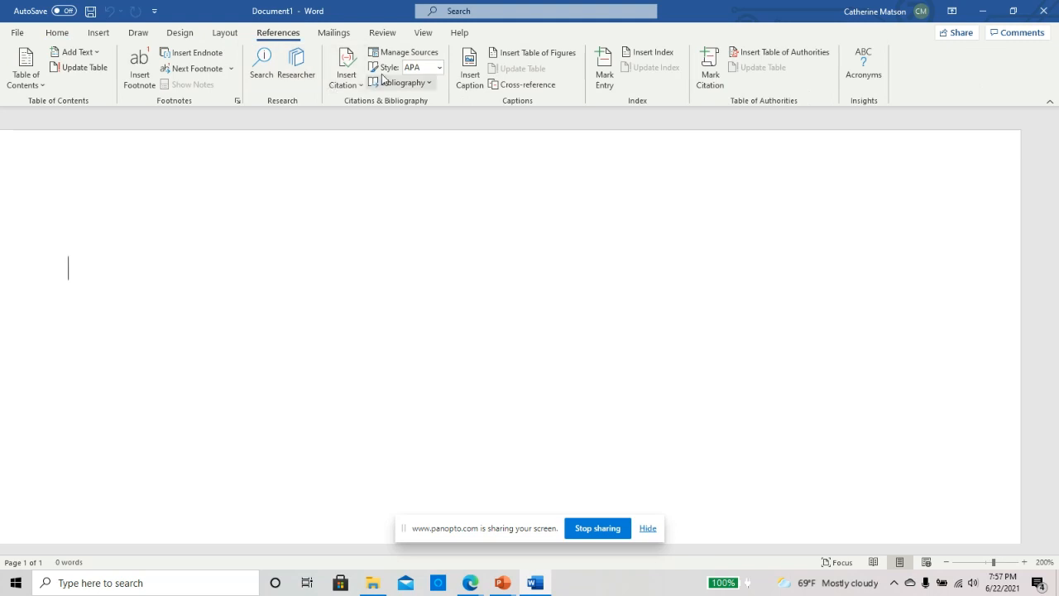
{"action": "left_click", "coordinate": [439, 71]}
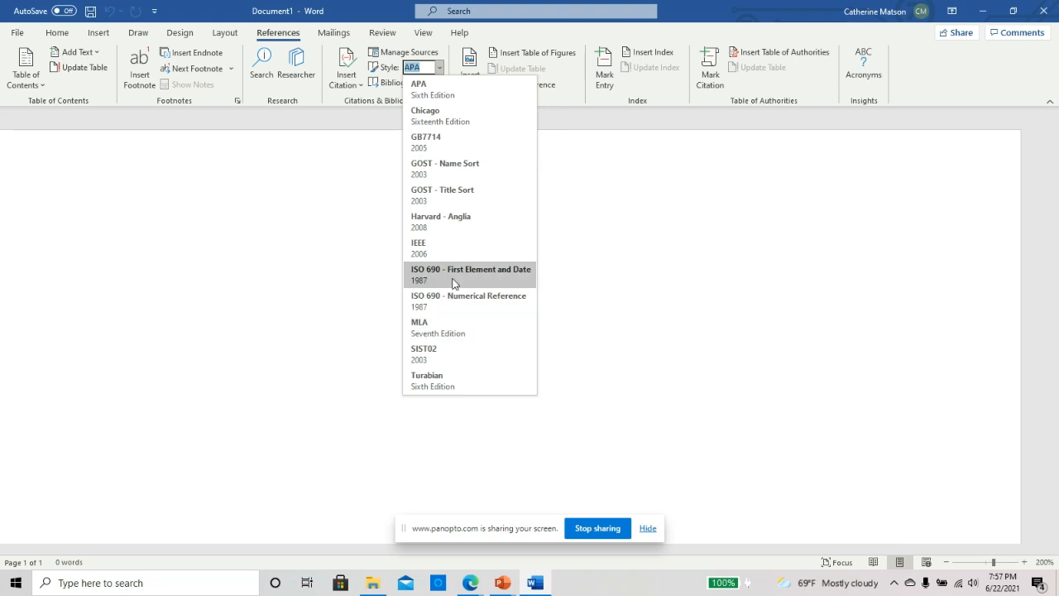
{"action": "left_click", "coordinate": [433, 97]}
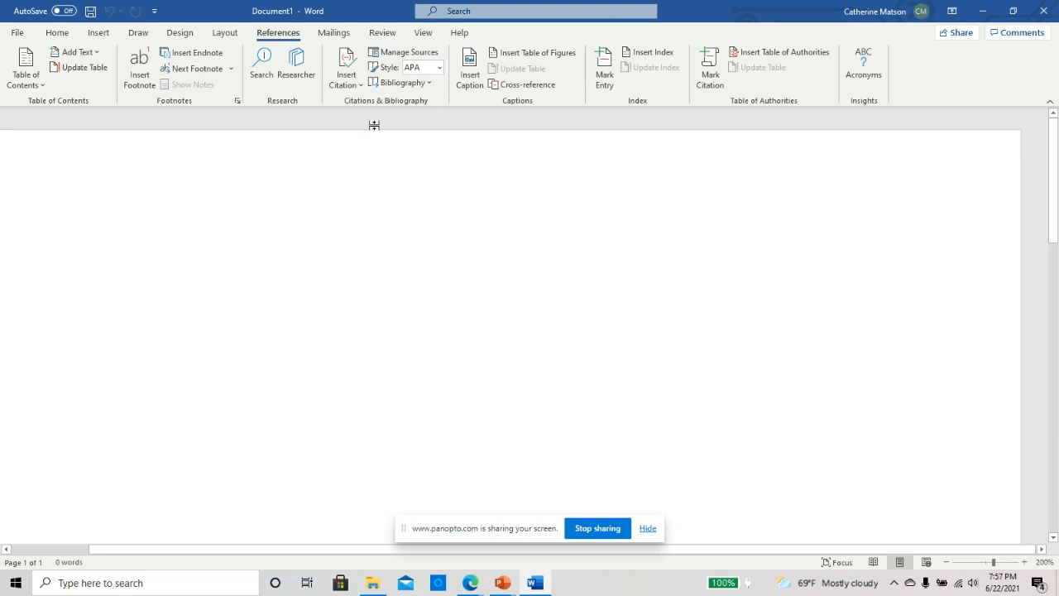
Start a new citation source and choose Book as its source type
{"action": "left_click", "coordinate": [355, 83]}
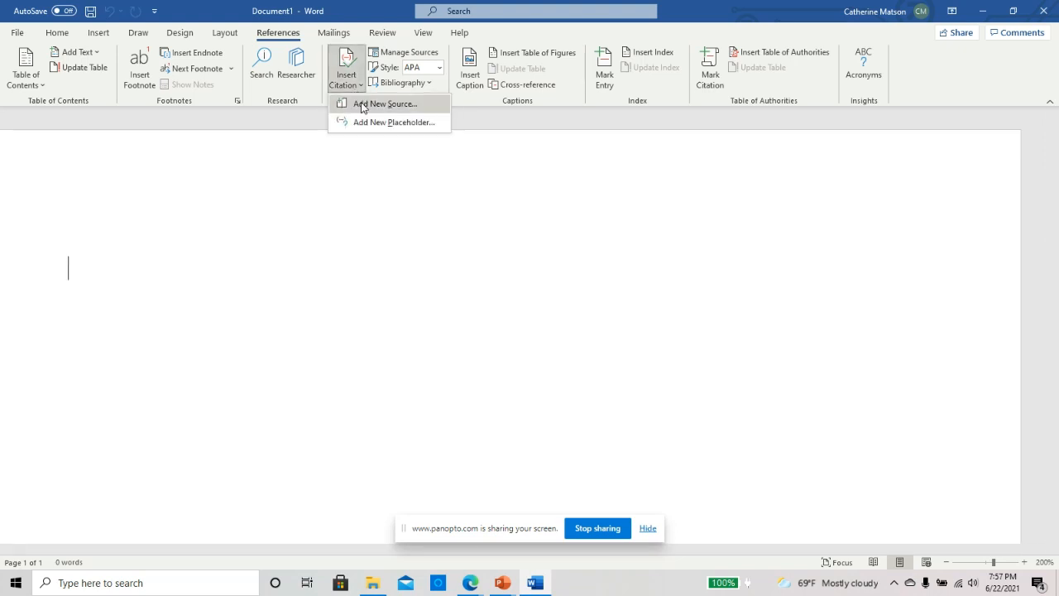
{"action": "left_click", "coordinate": [361, 105]}
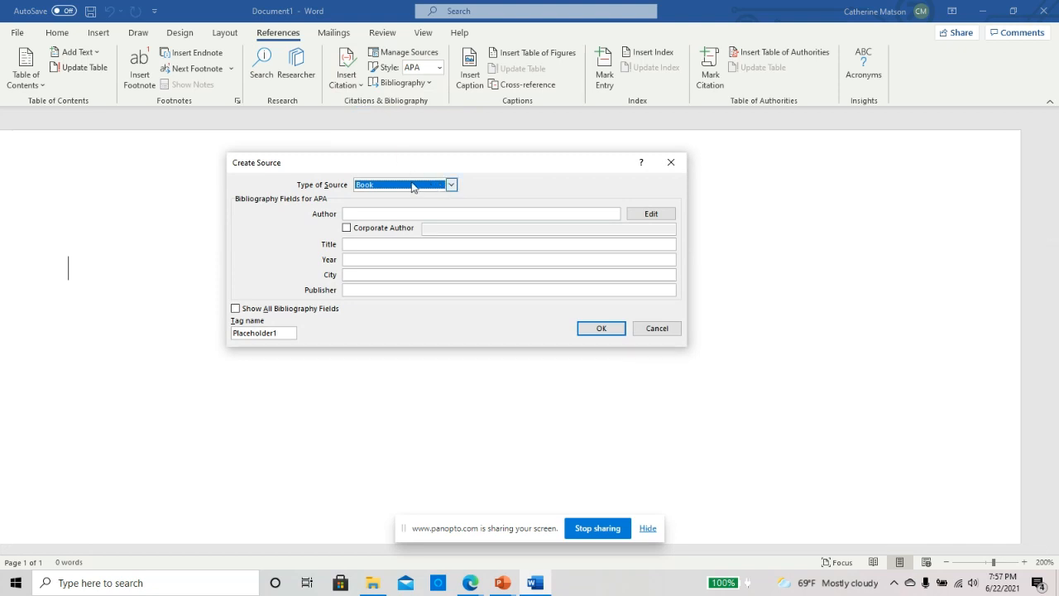
{"action": "left_click", "coordinate": [450, 186]}
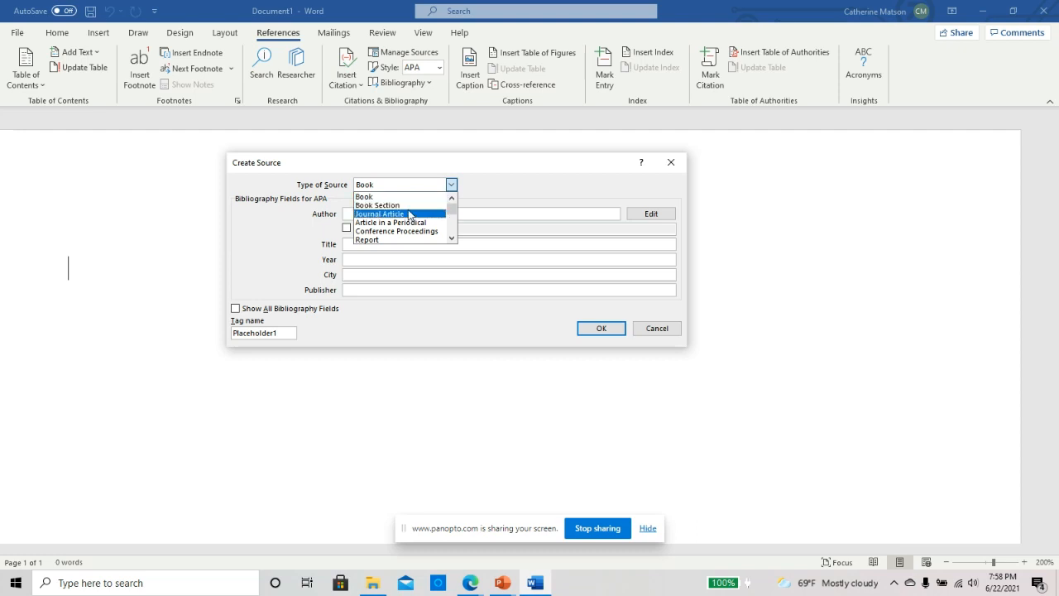
{"action": "scroll", "coordinate": [407, 217], "scroll_direction": "down", "scroll_amount": 1}
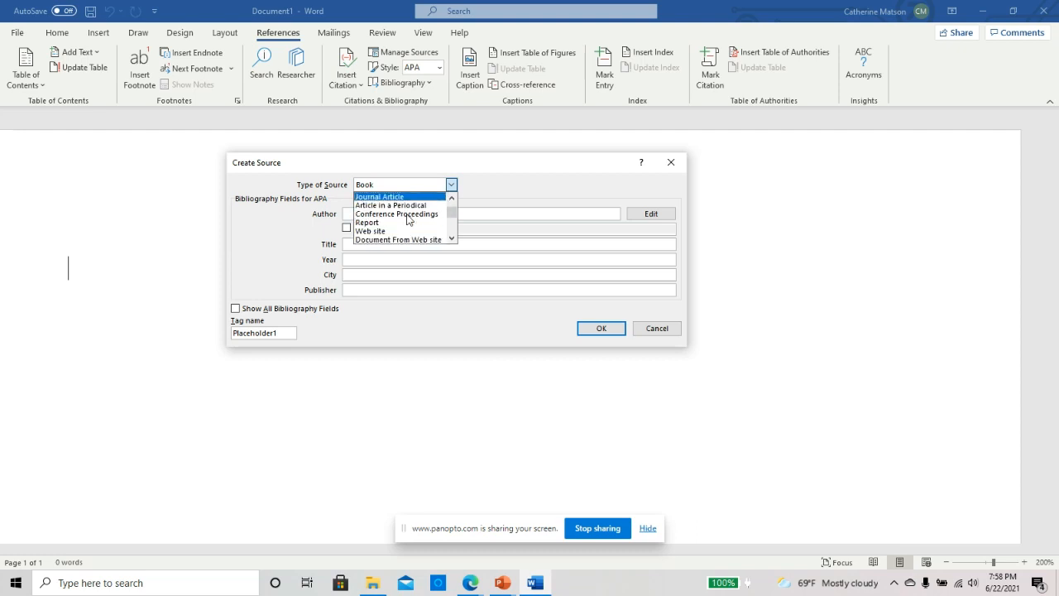
{"action": "scroll", "coordinate": [408, 219], "scroll_direction": "down", "scroll_amount": 1}
{"action": "scroll", "coordinate": [400, 231], "scroll_direction": "down", "scroll_amount": 1}
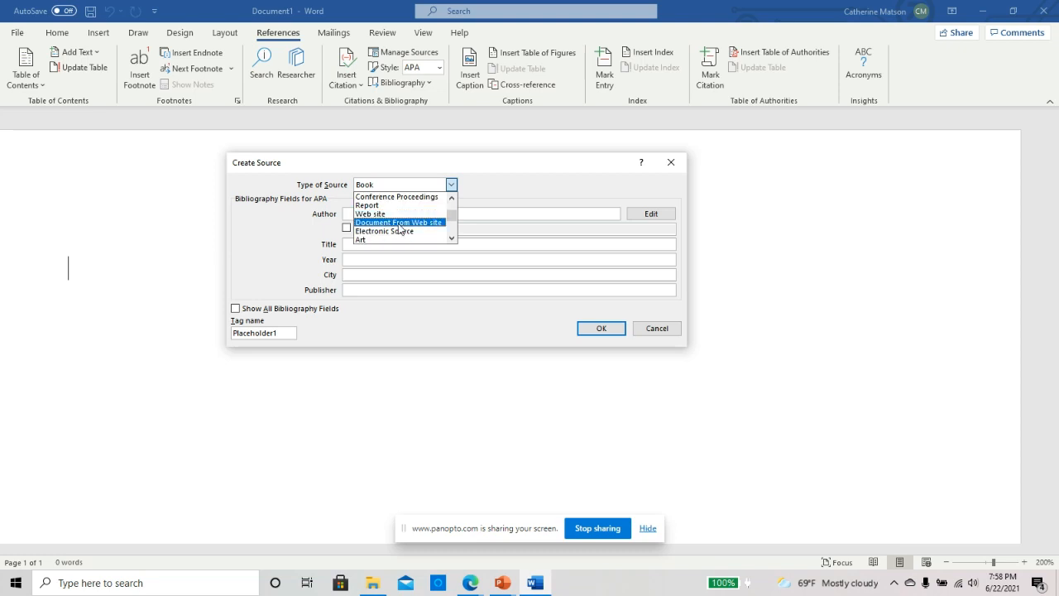
{"action": "scroll", "coordinate": [400, 230], "scroll_direction": "down", "scroll_amount": 1}
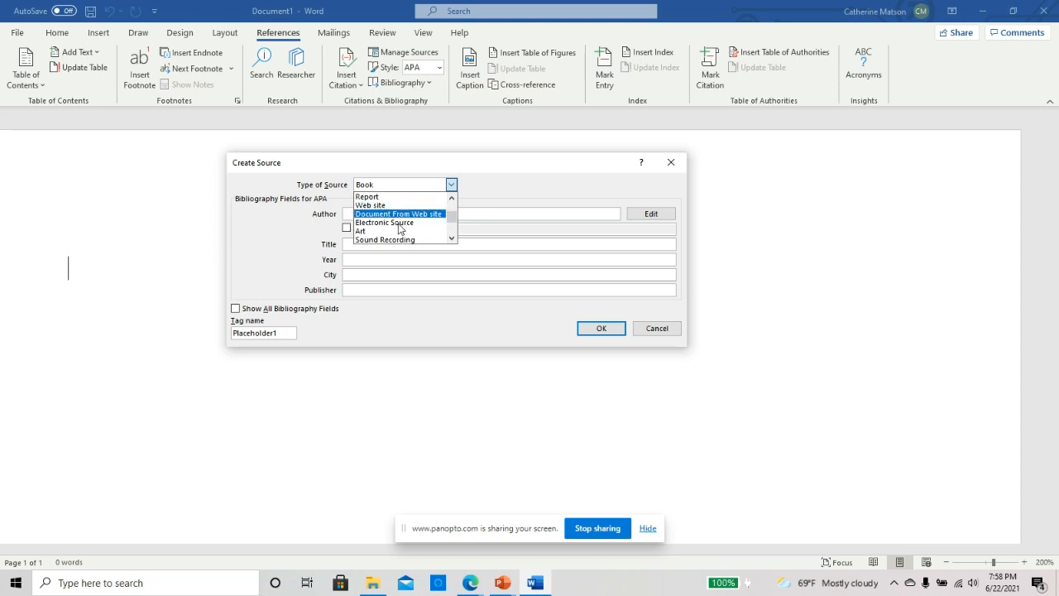
{"action": "scroll", "coordinate": [401, 228], "scroll_direction": "down", "scroll_amount": 1}
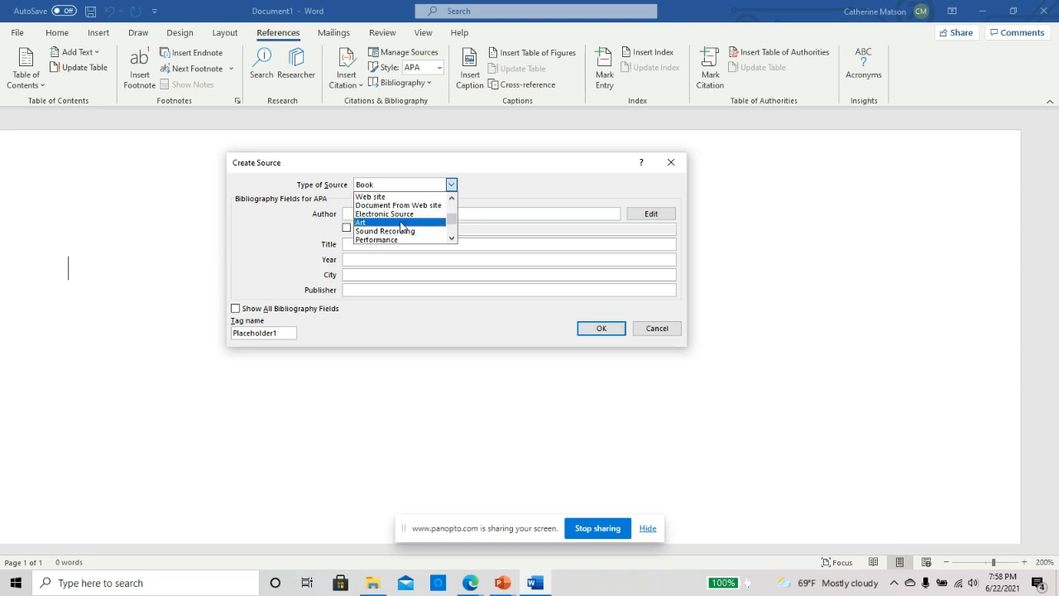
{"action": "scroll", "coordinate": [401, 225], "scroll_direction": "down", "scroll_amount": 2}
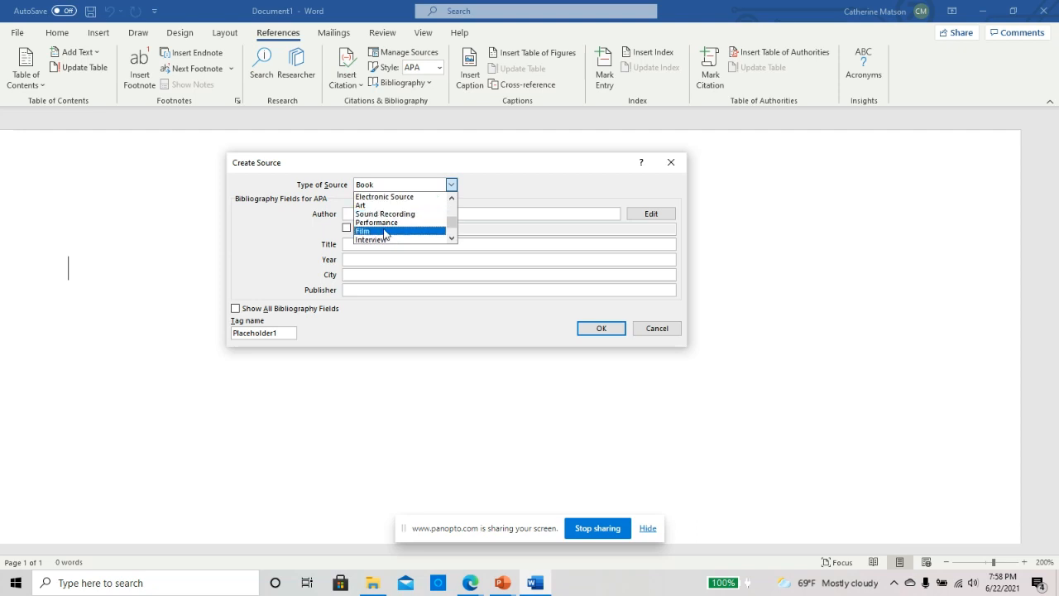
{"action": "scroll", "coordinate": [384, 234], "scroll_direction": "down", "scroll_amount": 3}
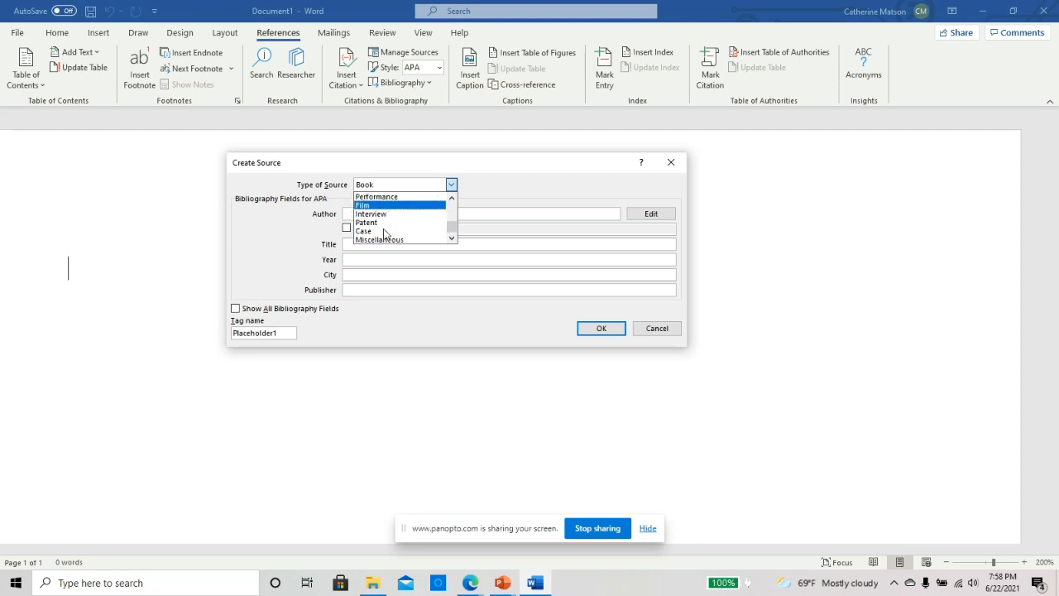
{"action": "scroll", "coordinate": [384, 234], "scroll_direction": "up", "scroll_amount": 10}
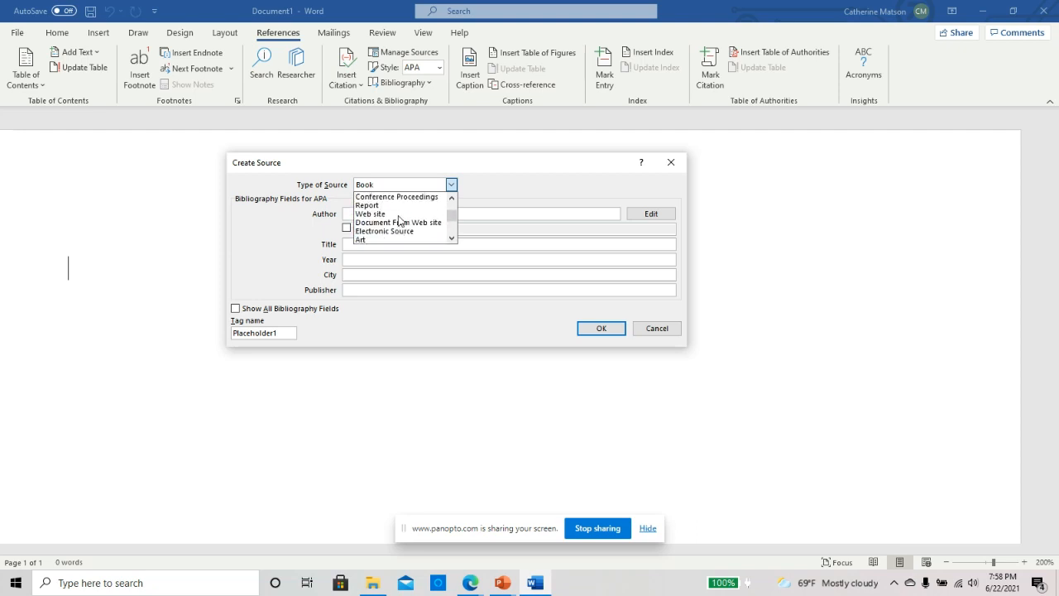
{"action": "scroll", "coordinate": [398, 221], "scroll_direction": "up", "scroll_amount": 1}
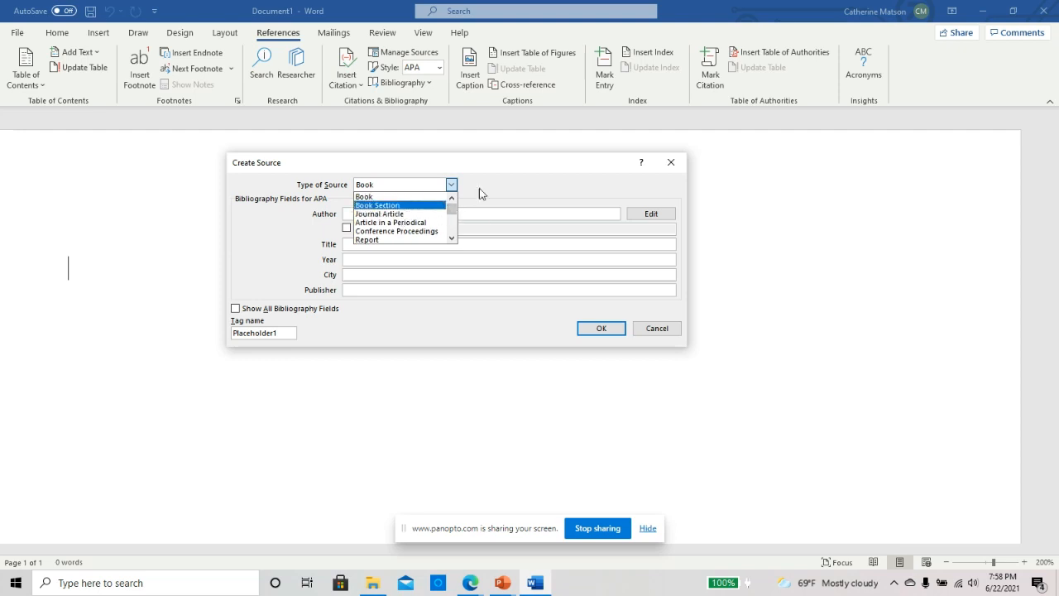
{"action": "left_click", "coordinate": [424, 199]}
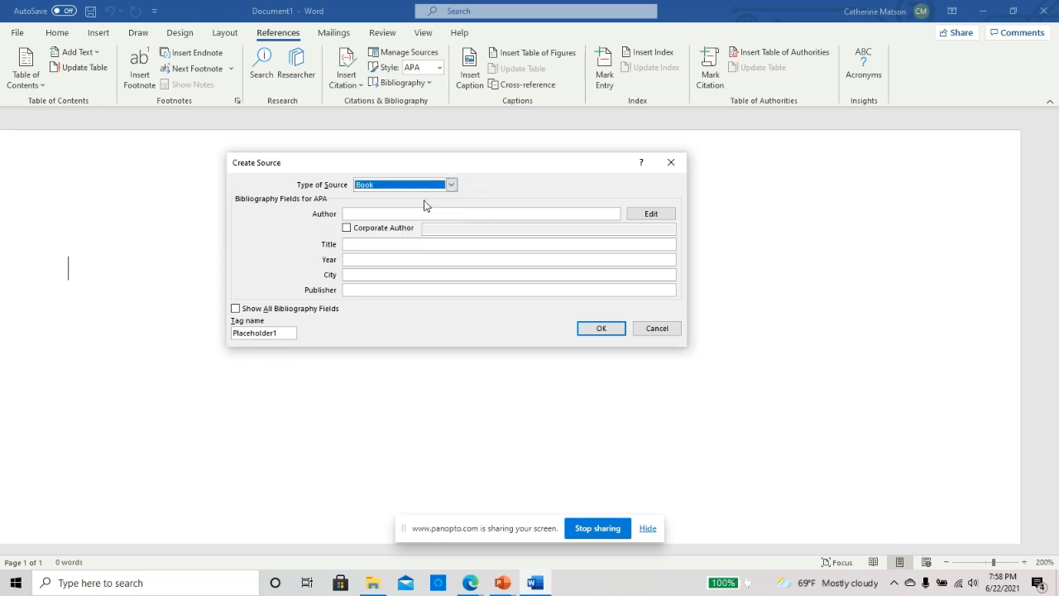
Enter the book's two authors as separate names, each with last name and first initial
{"action": "left_click", "coordinate": [399, 213]}
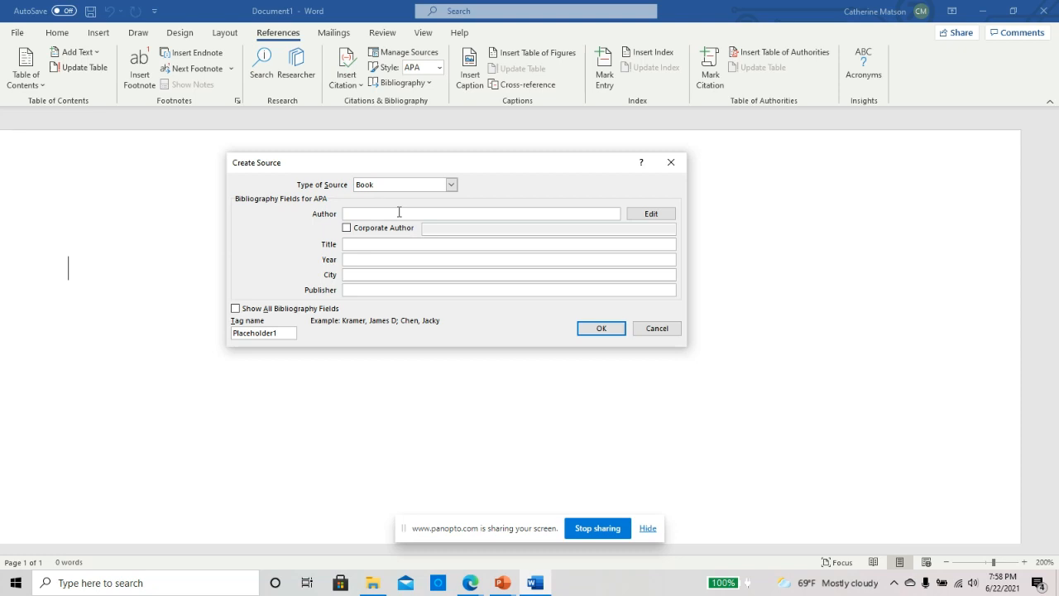
{"action": "type", "text": "King, L"}
{"action": "type", "text": "."}
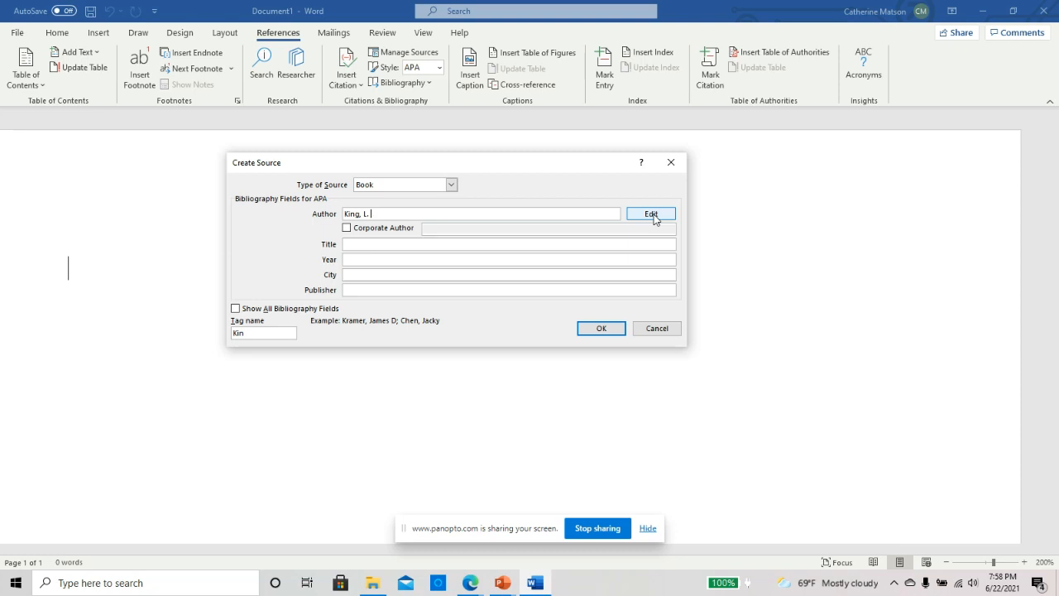
{"action": "left_click", "coordinate": [653, 215]}
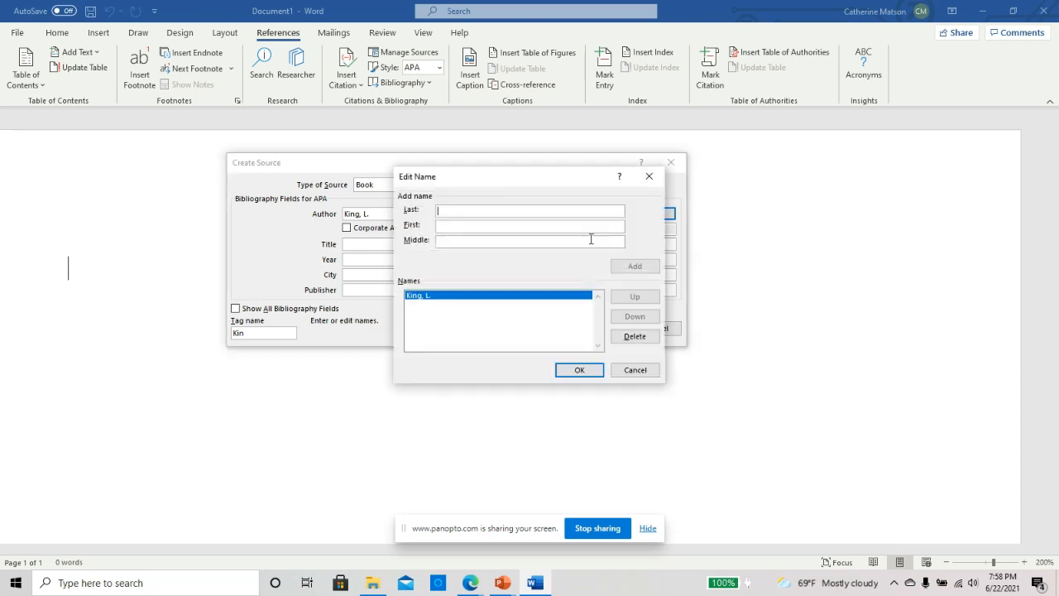
{"action": "type", "text": "Santrock"}
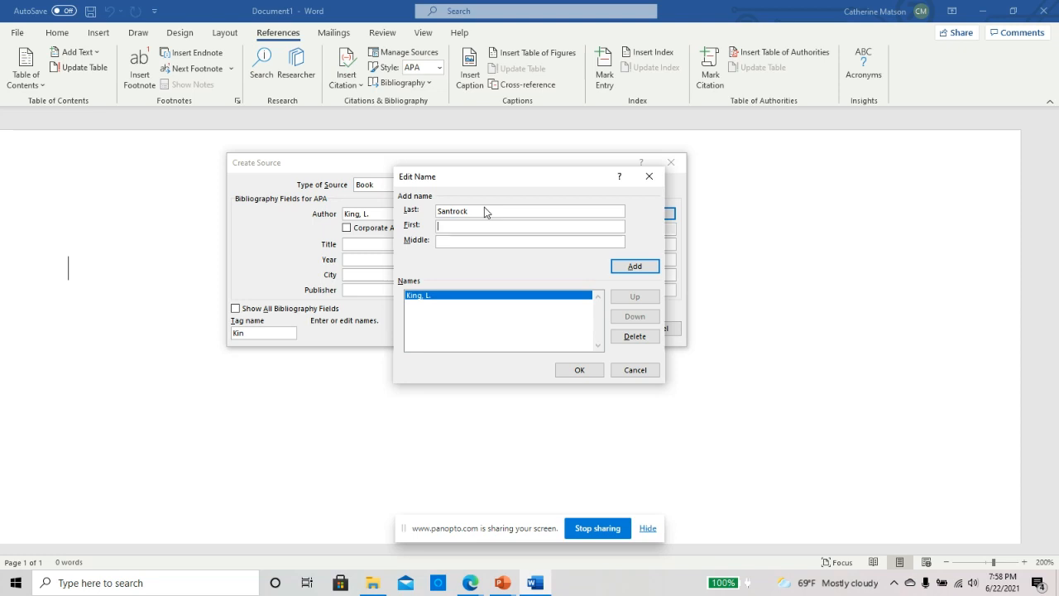
{"action": "type", "text": "D."}
{"action": "left_click", "coordinate": [632, 267]}
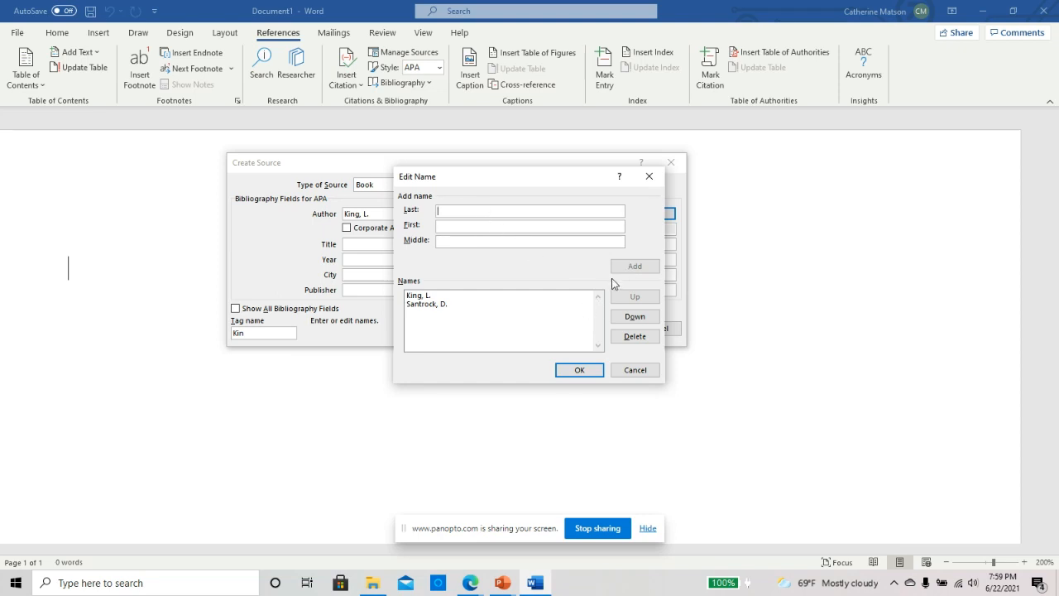
{"action": "left_click", "coordinate": [582, 370]}
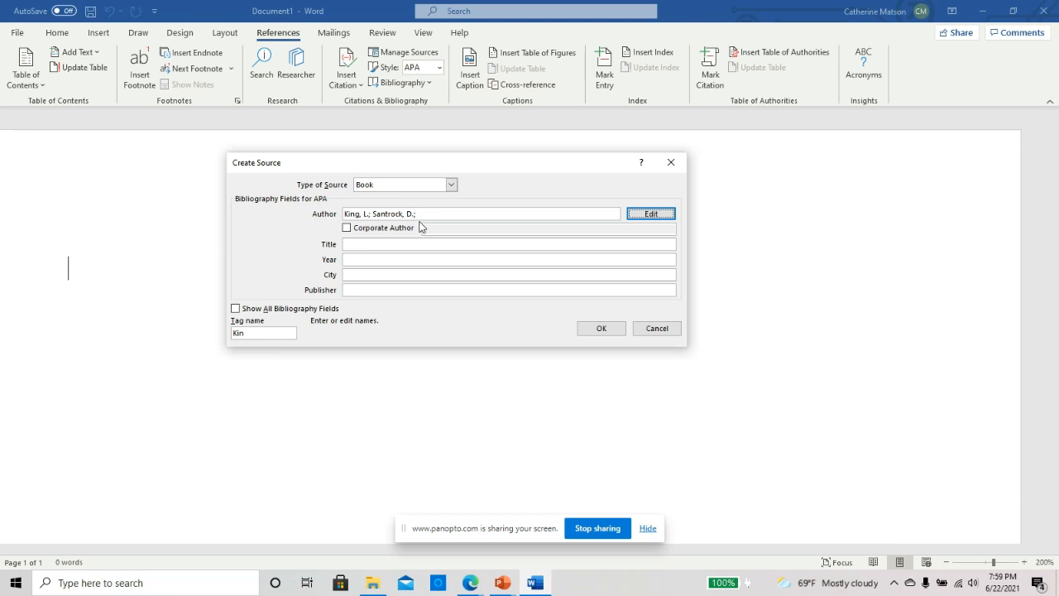
Enter "The Science of Psychology 4th edition" as the book's title
{"action": "left_click", "coordinate": [380, 243]}
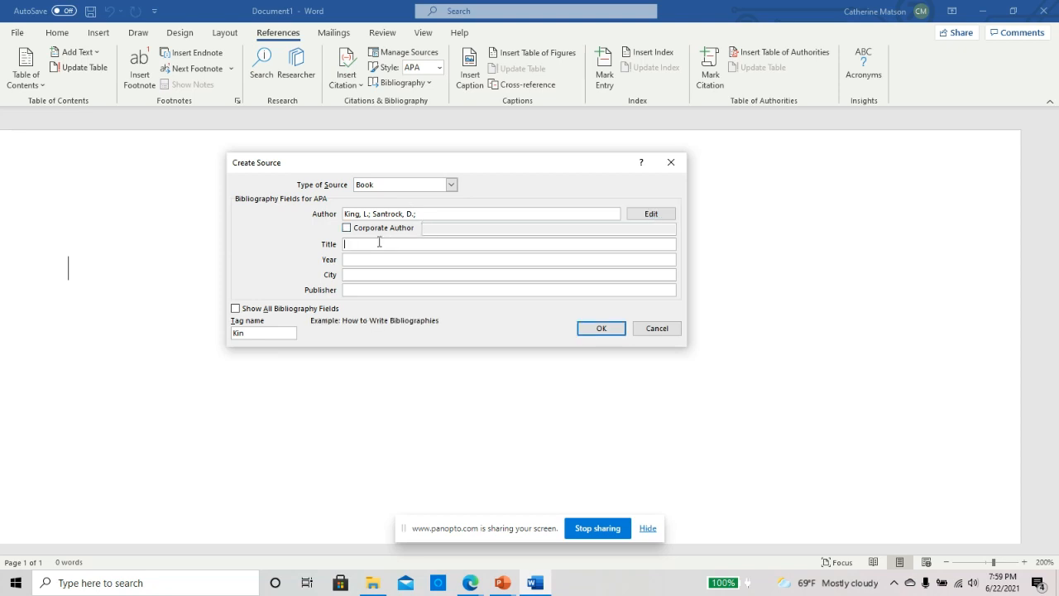
{"action": "type", "text": "The Science of Psychology"}
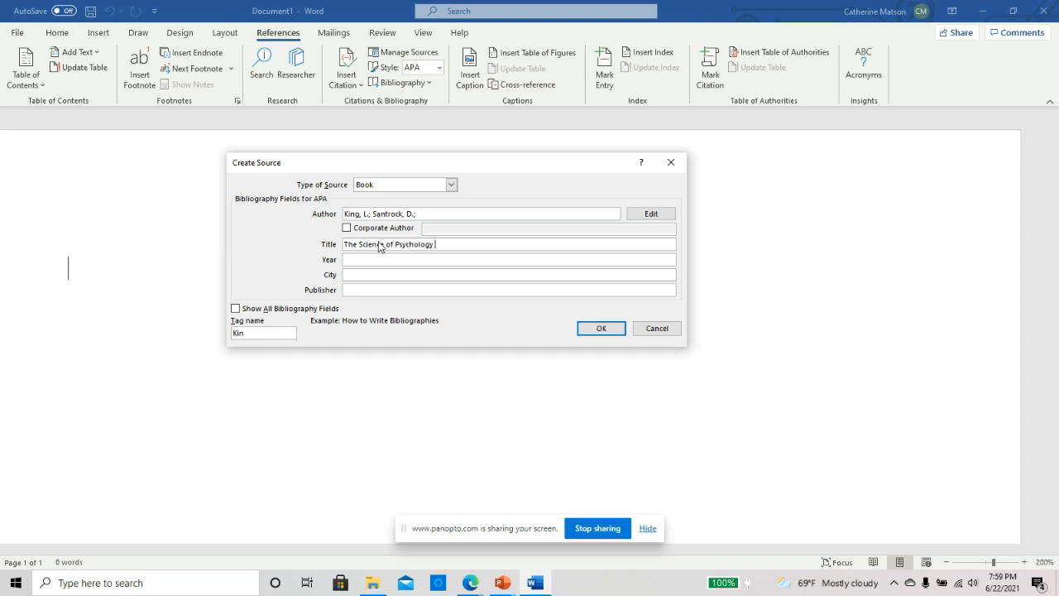
{"action": "type", "text": " 4th edition"}
{"action": "key", "text": "Tab"}
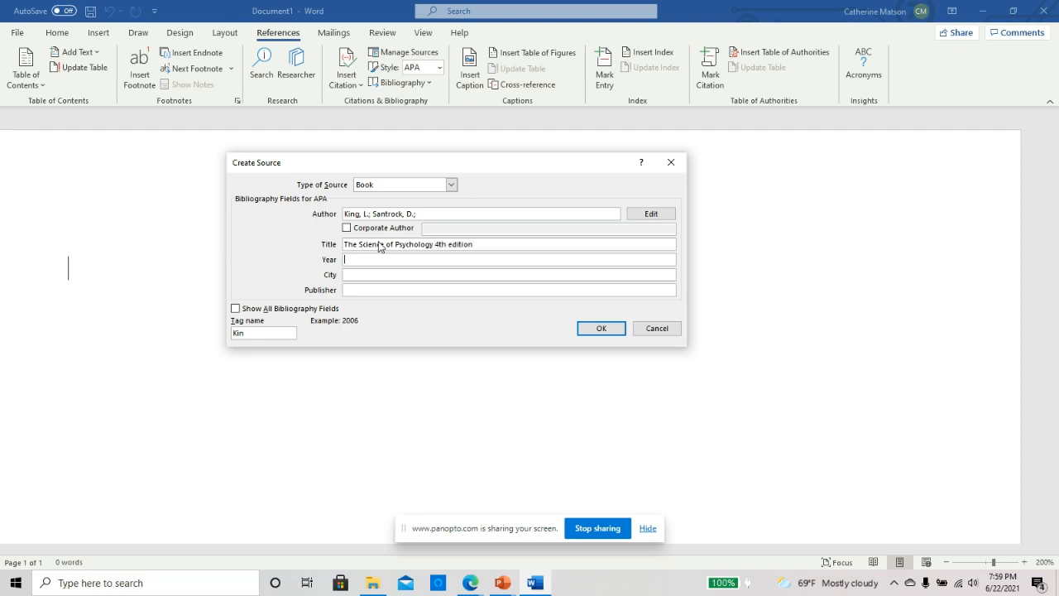
Complete the book source with year 2019, city New York and publisher McGraw Hill, and insert its citation
{"action": "type", "text": "2019"}
{"action": "key", "text": "Tab"}
{"action": "type", "text": "New York"}
{"action": "key", "text": "Tab"}
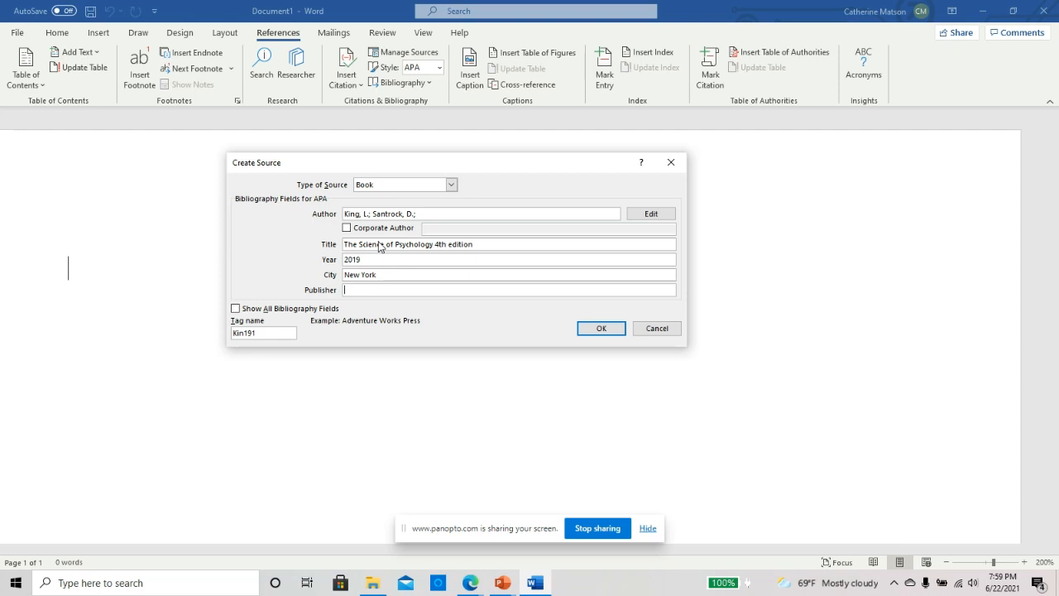
{"action": "type", "text": "McGraw Hill"}
{"action": "left_click", "coordinate": [613, 333]}
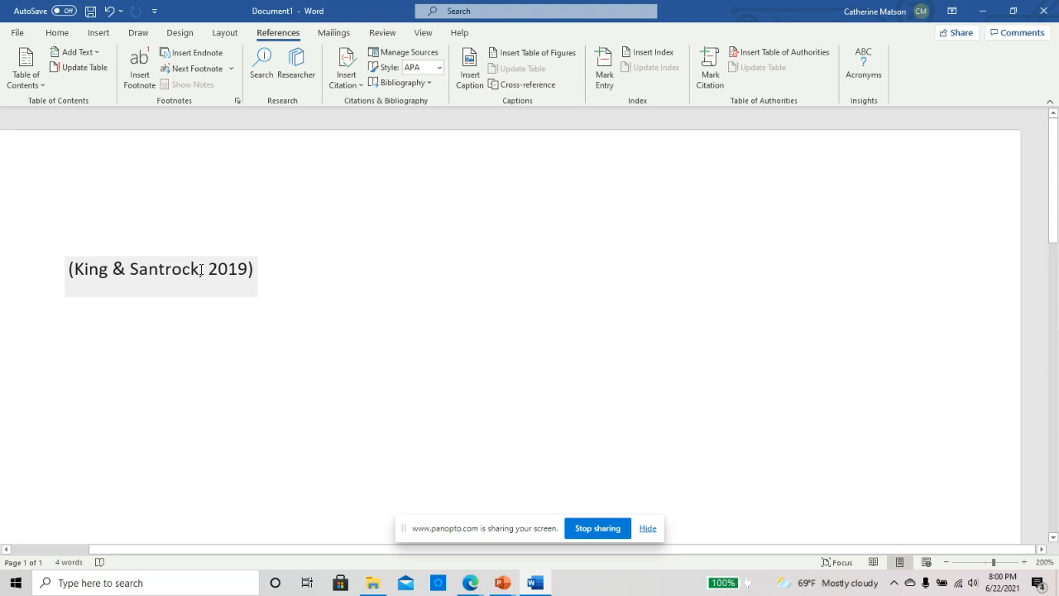
Add page number 526 to the inserted in-text citation
{"action": "left_click", "coordinate": [244, 273]}
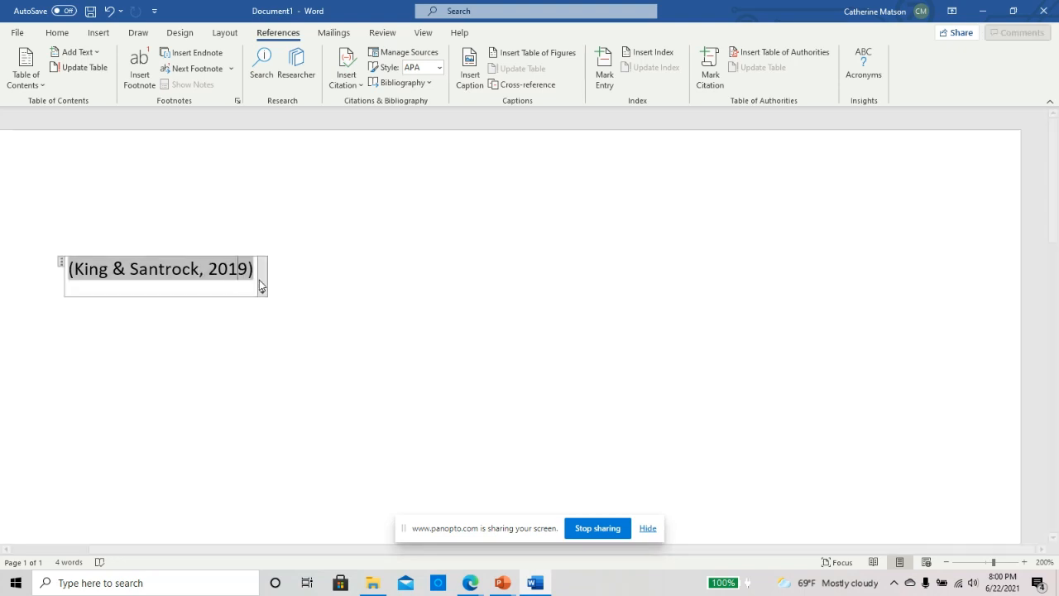
{"action": "left_click", "coordinate": [262, 292]}
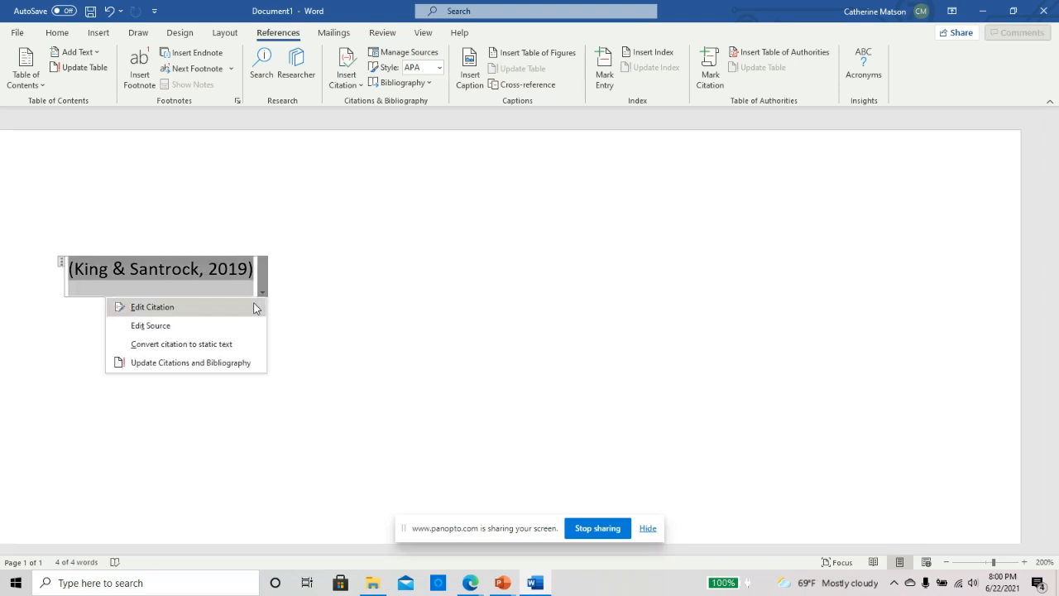
{"action": "left_click", "coordinate": [254, 306]}
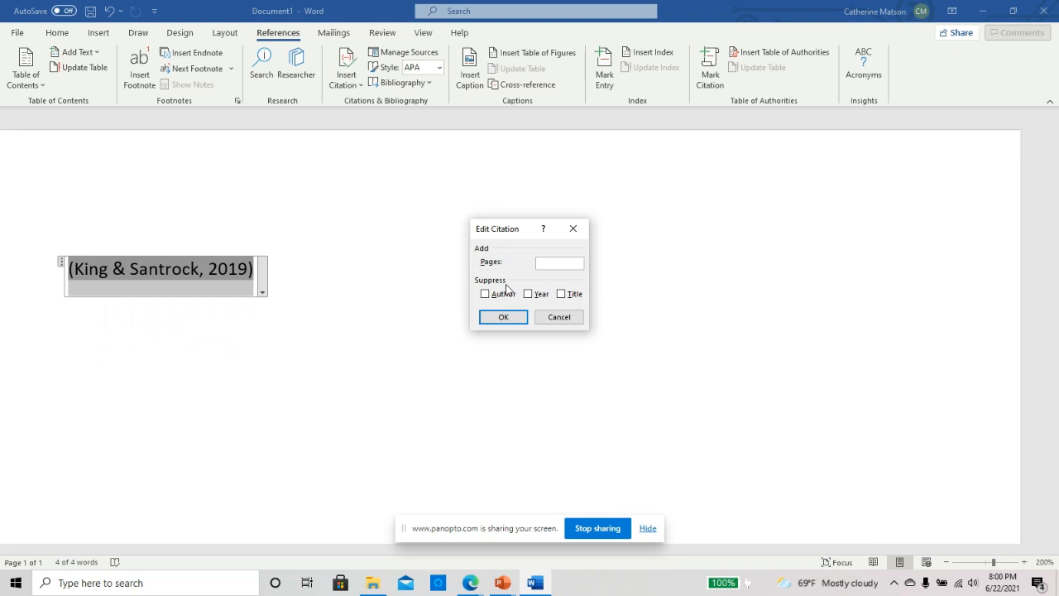
{"action": "type", "text": "526"}
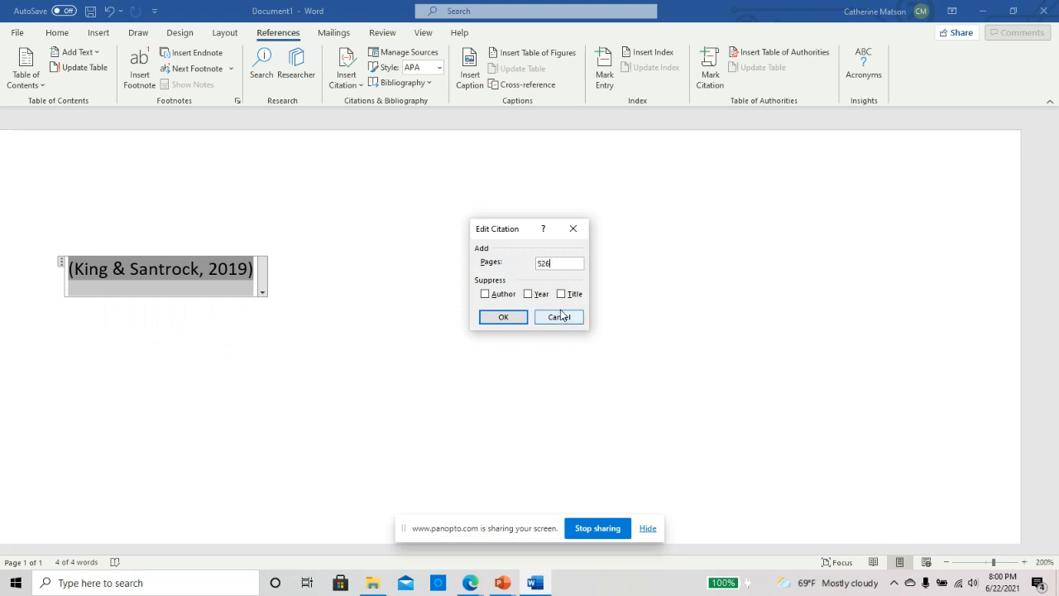
{"action": "left_click", "coordinate": [521, 316]}
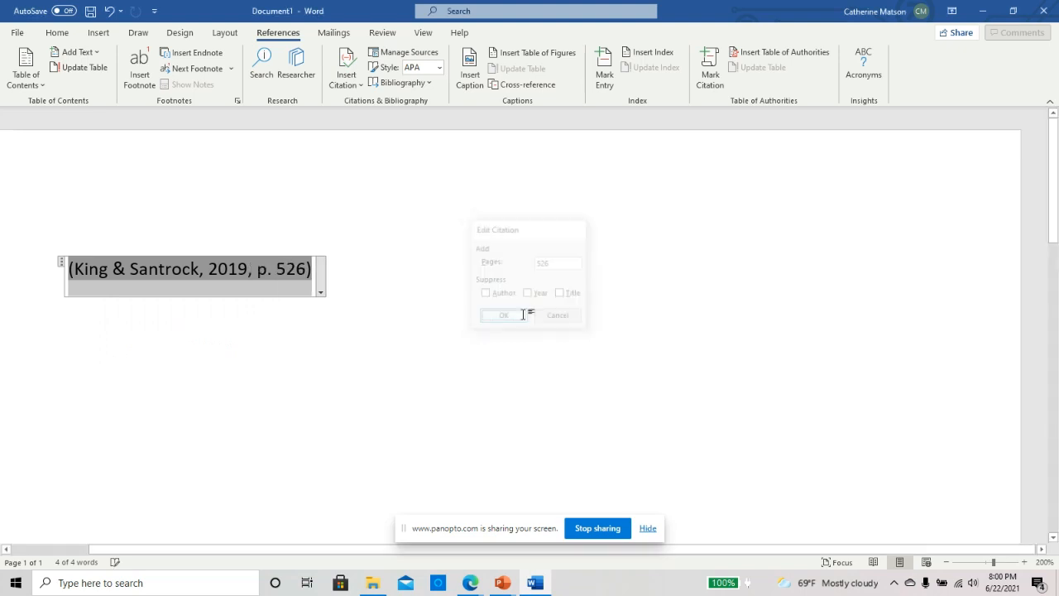
{"action": "left_click", "coordinate": [401, 307]}
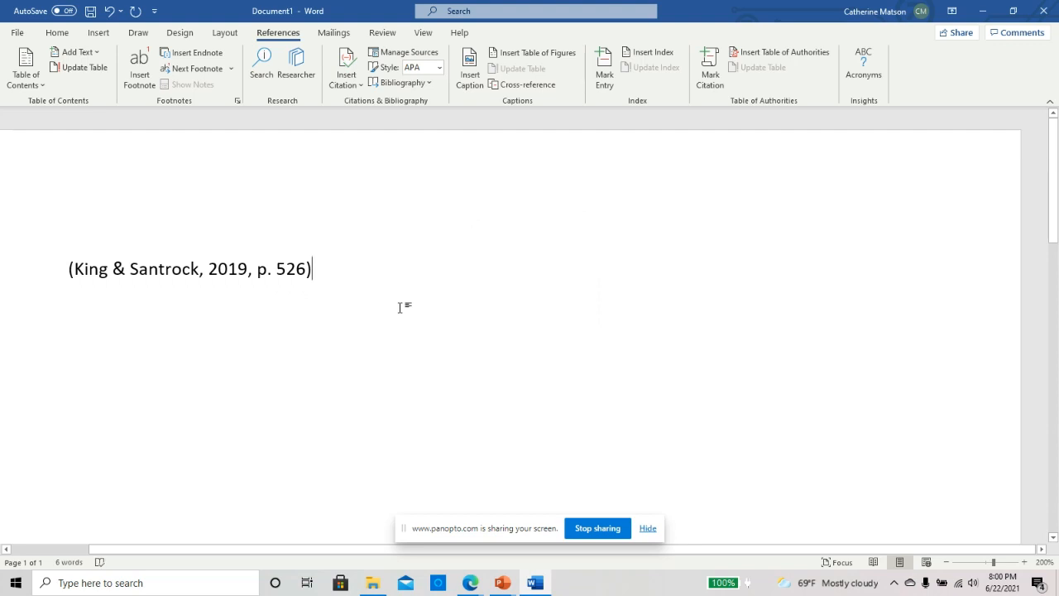
Delete the in-text citation from the document
{"action": "left_click_drag", "start_coordinate": [402, 305], "coordinate": [96, 303]}
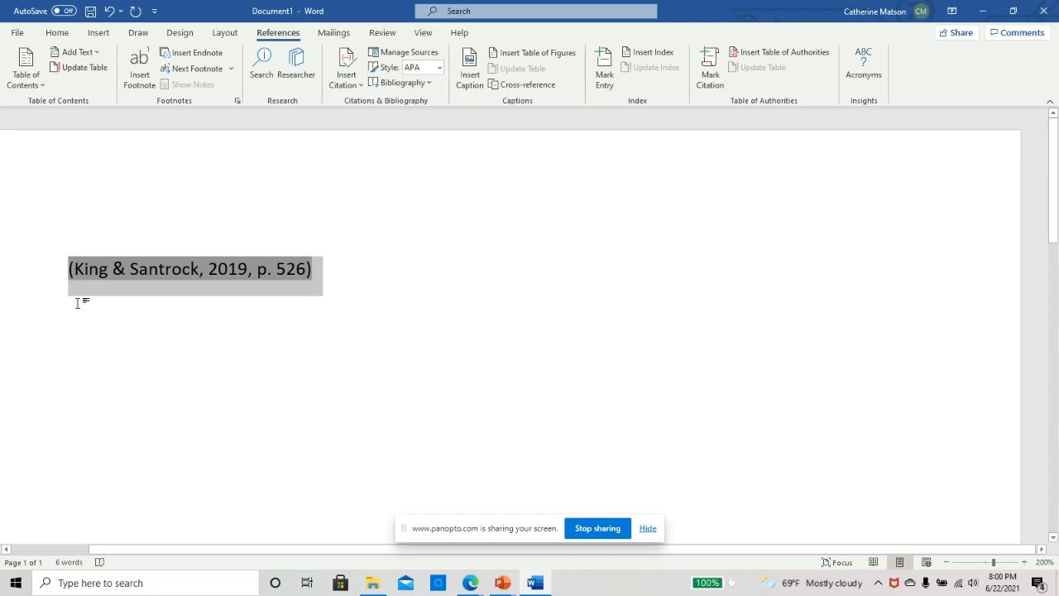
{"action": "key", "text": "Delete"}
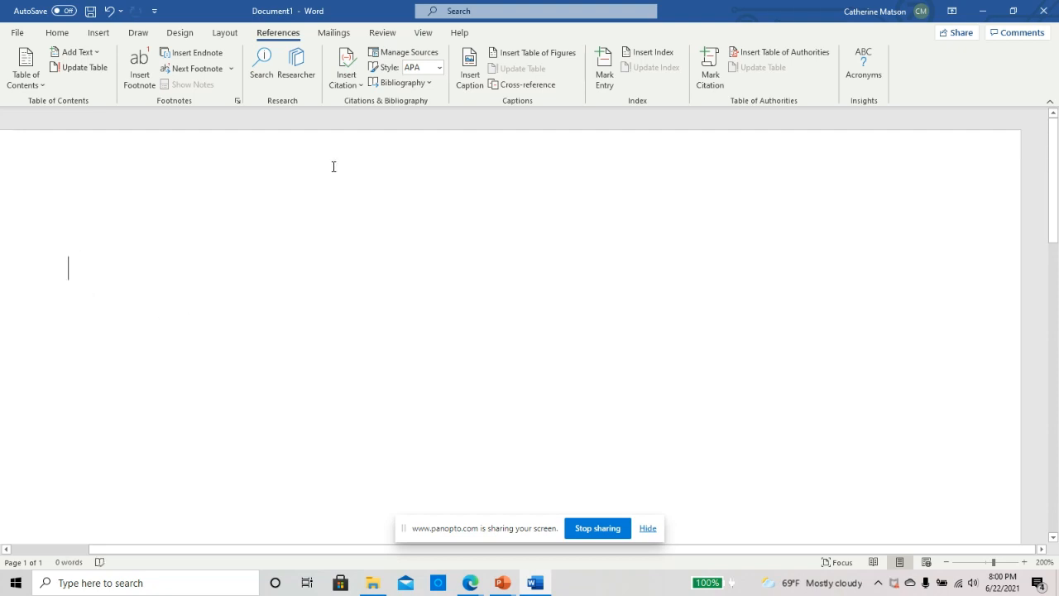
Check the sources available for citation in this document, and create a new blank document
{"action": "left_click", "coordinate": [344, 82]}
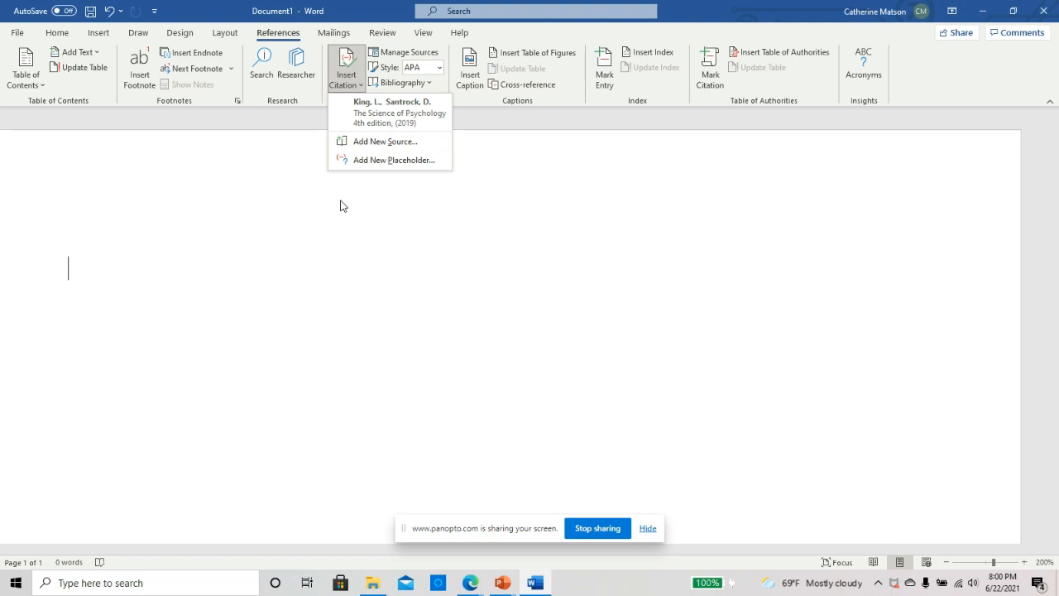
{"action": "left_click", "coordinate": [23, 34]}
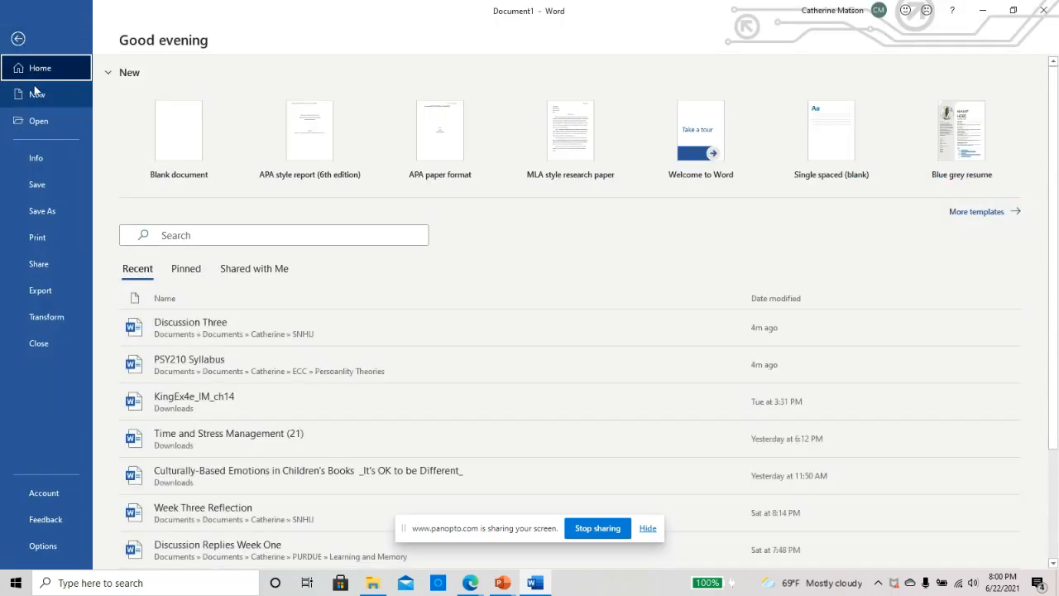
{"action": "left_click", "coordinate": [34, 92]}
{"action": "left_click", "coordinate": [161, 133]}
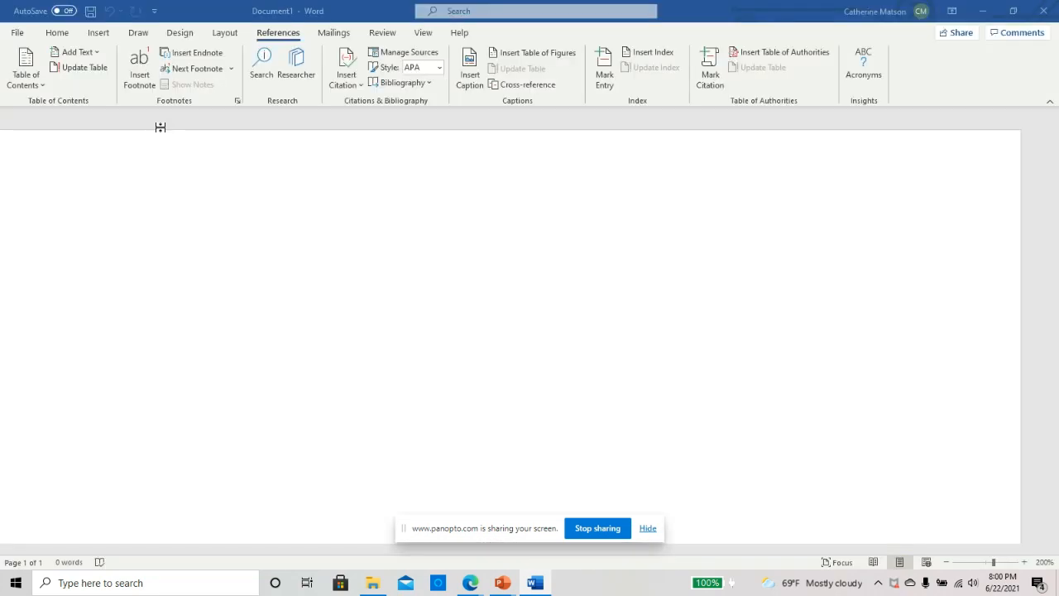
Search the master source list by author surname and copy The Science of Psychology 4th edition (2019) into the new document's current list
{"action": "left_click", "coordinate": [288, 37]}
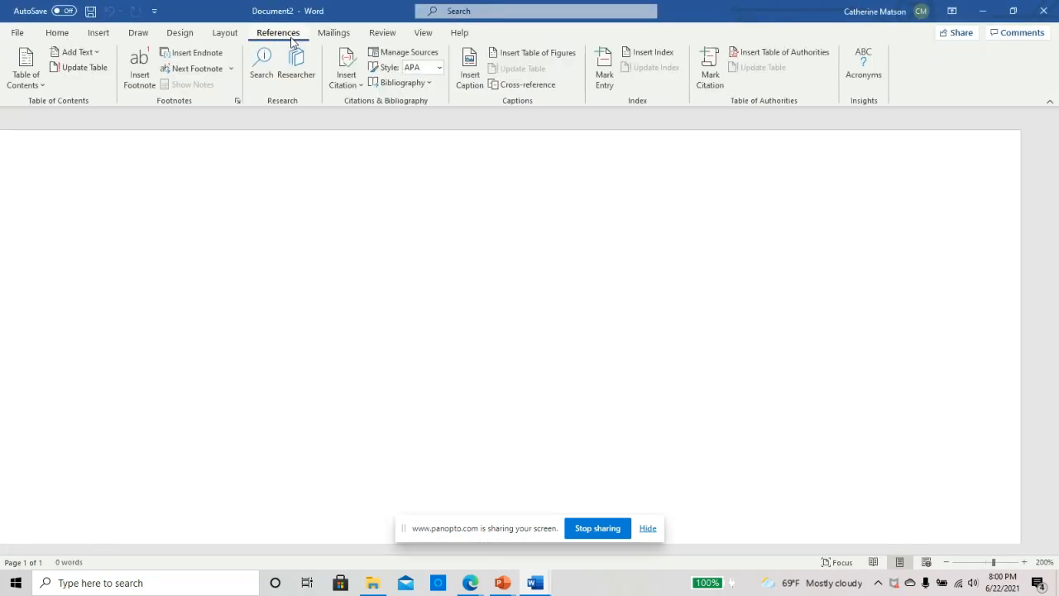
{"action": "left_click", "coordinate": [390, 52]}
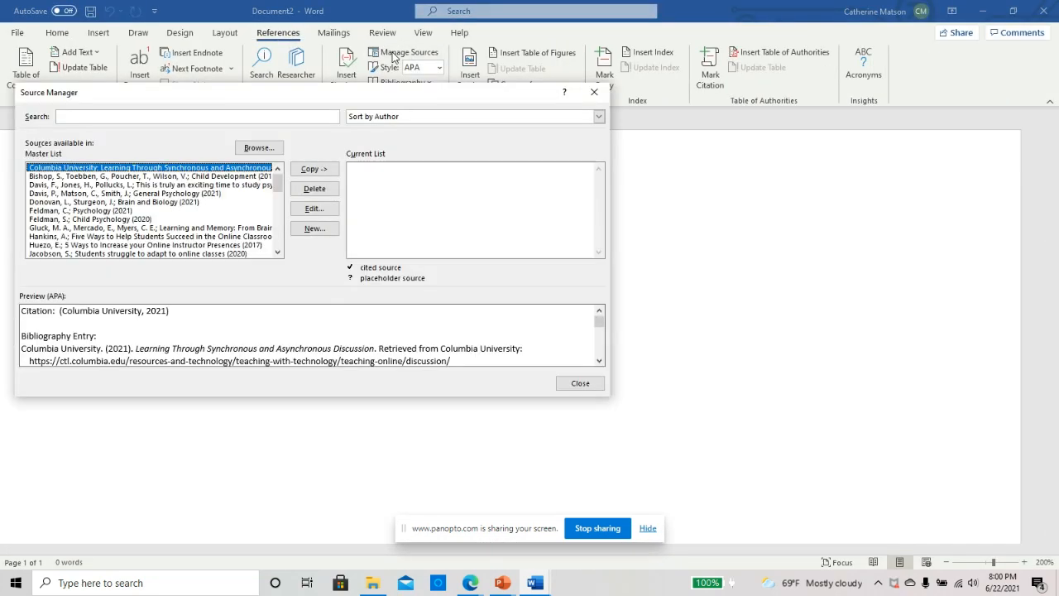
{"action": "left_click", "coordinate": [215, 118]}
{"action": "type", "text": "King"}
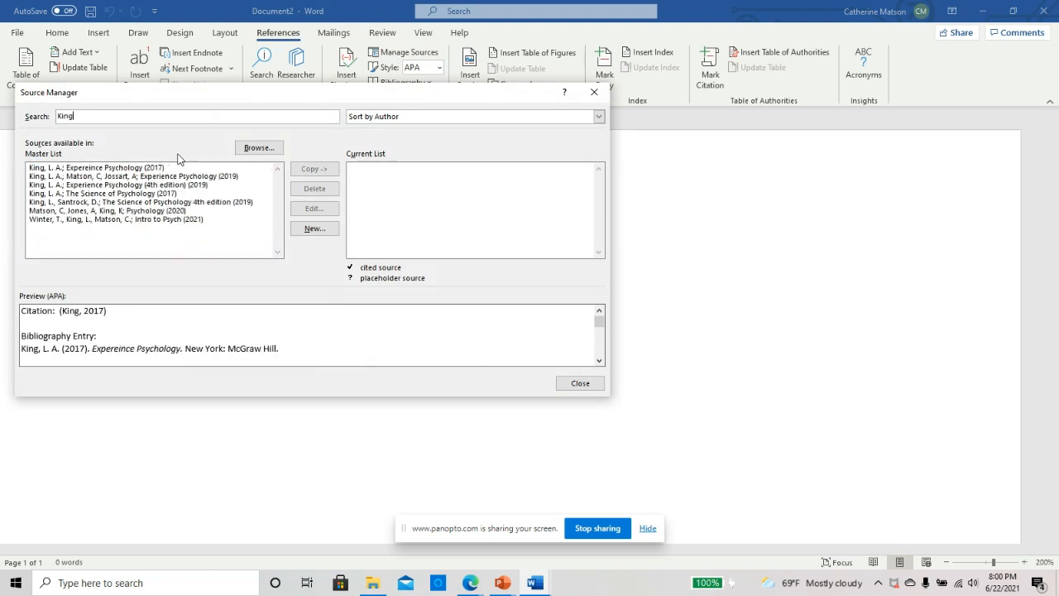
{"action": "left_click", "coordinate": [83, 204]}
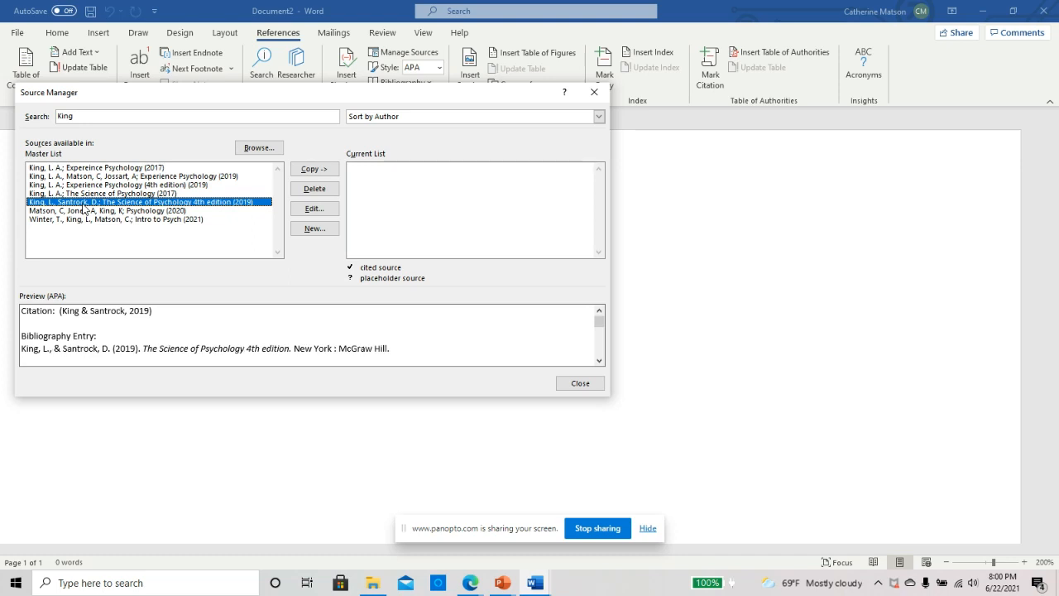
{"action": "left_click", "coordinate": [311, 170]}
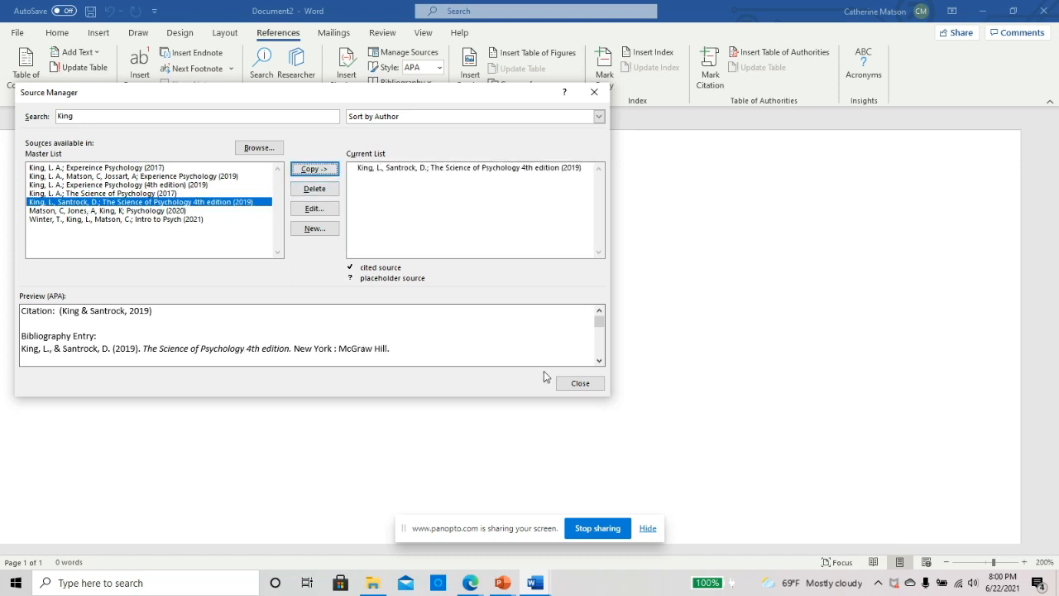
{"action": "left_click", "coordinate": [580, 383]}
Check the citations available in the new document, and switch back to Document1
{"action": "left_click", "coordinate": [348, 76]}
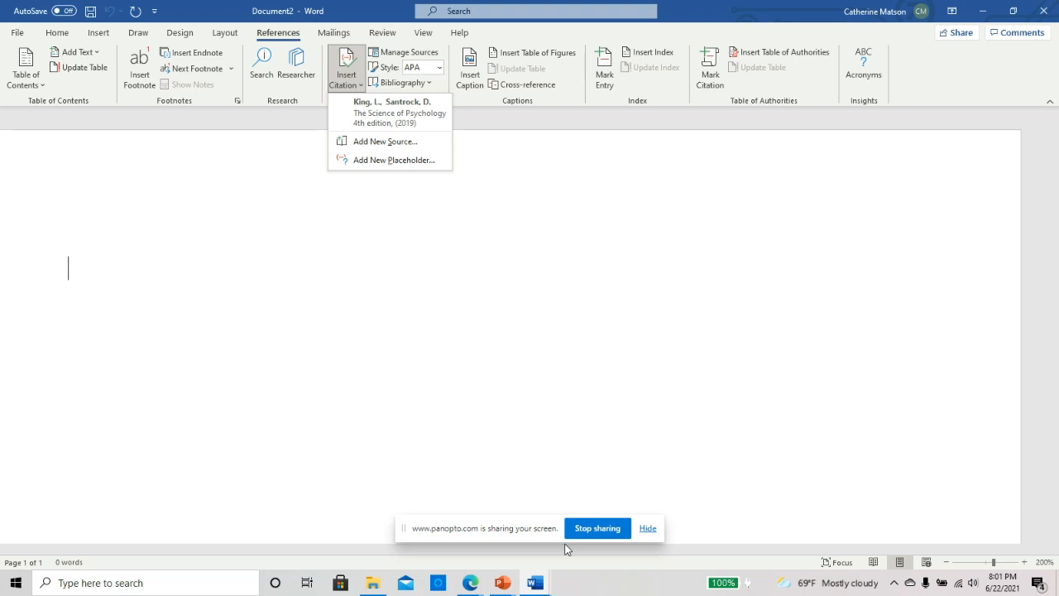
{"action": "mouse_move", "coordinate": [547, 582]}
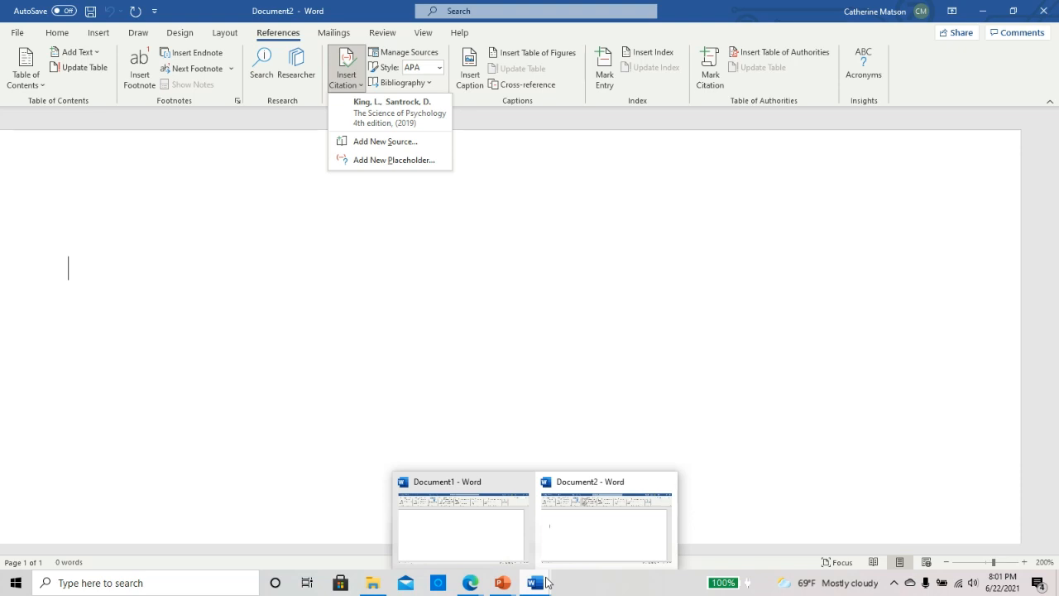
{"action": "left_click", "coordinate": [505, 548]}
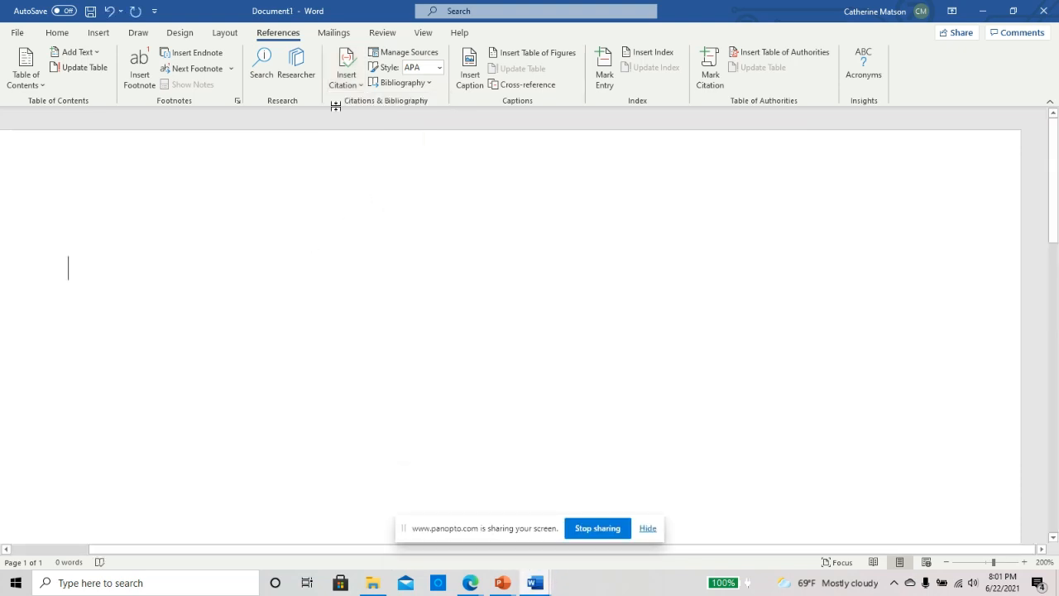
Insert a citation from a new book source left blank, and delete that placeholder citation from the page
{"action": "left_click", "coordinate": [336, 78]}
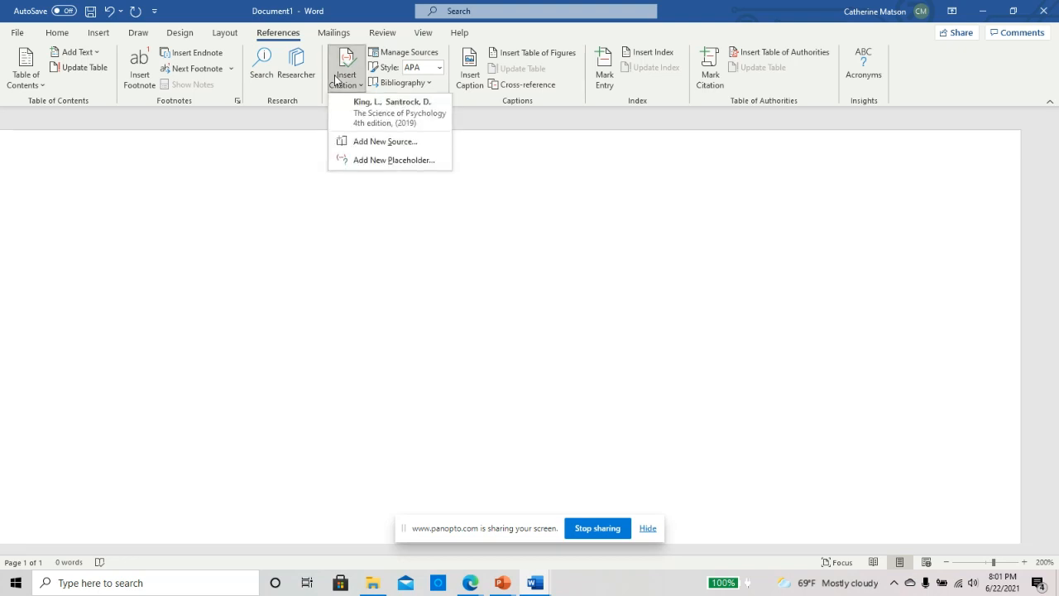
{"action": "left_click", "coordinate": [361, 143]}
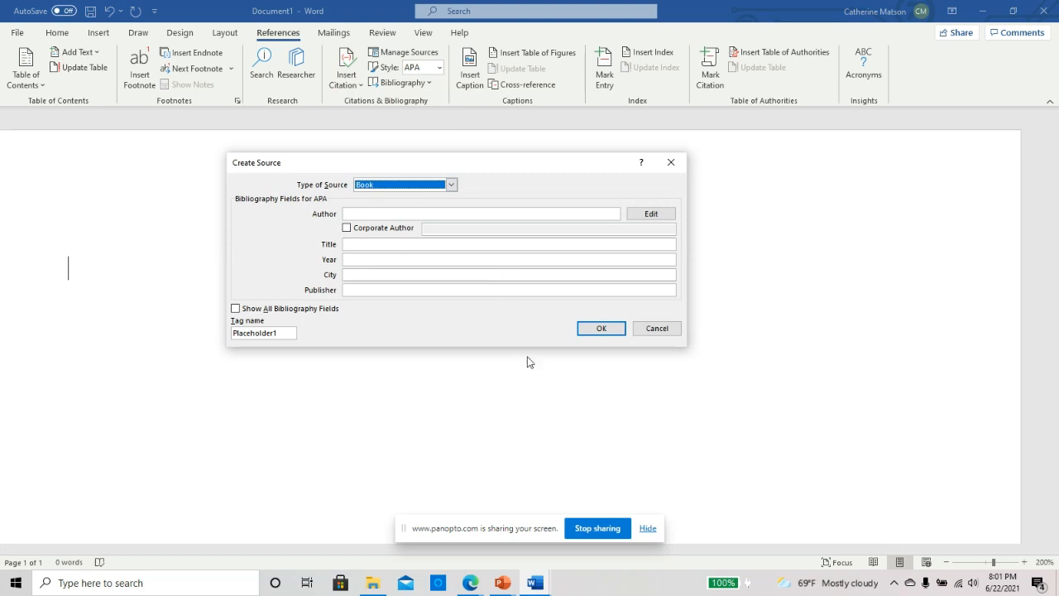
{"action": "left_click", "coordinate": [605, 331]}
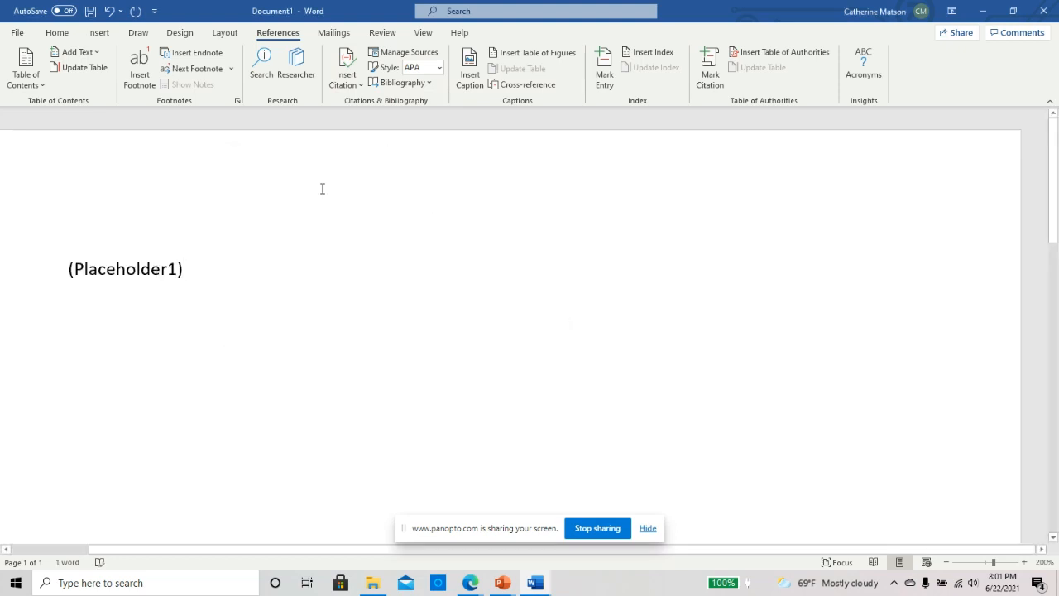
{"action": "left_click", "coordinate": [3, 263]}
{"action": "key", "text": "Delete"}
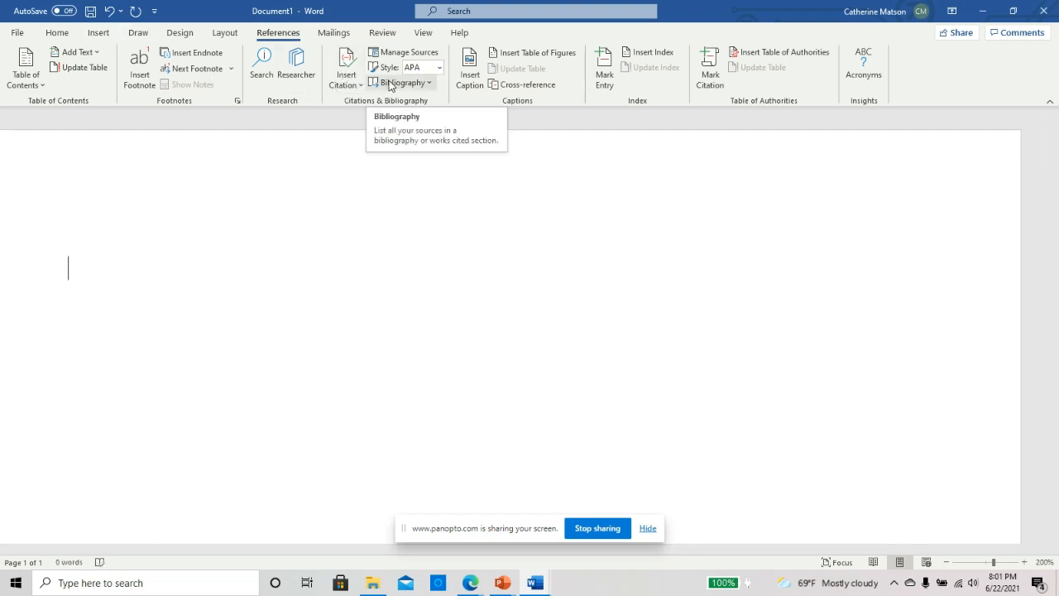
Check the citation list for Placeholder1 and delete that source from the document's current list
{"action": "left_click", "coordinate": [352, 75]}
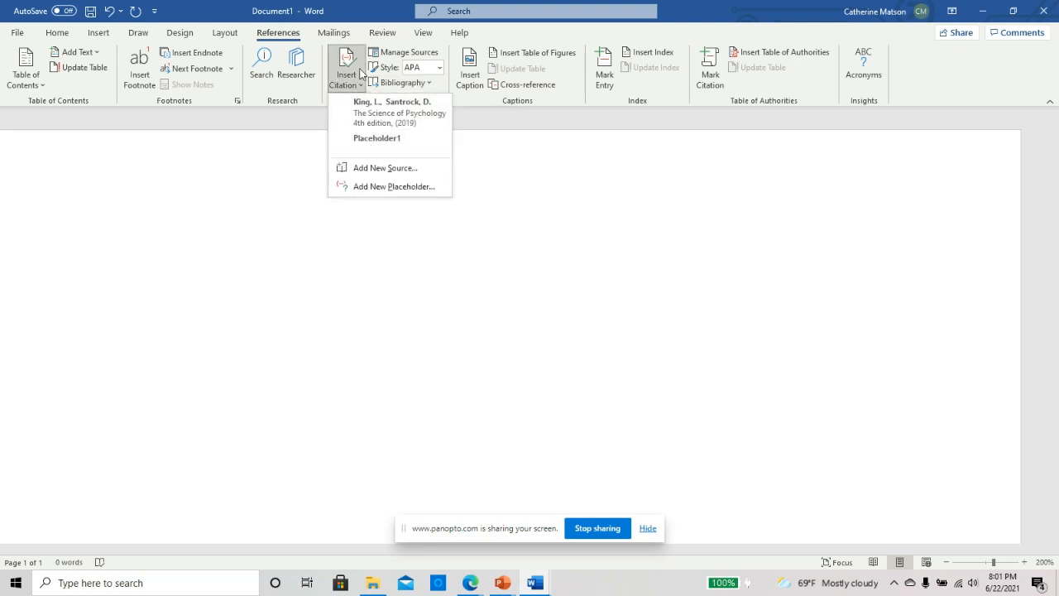
{"action": "left_click", "coordinate": [360, 74]}
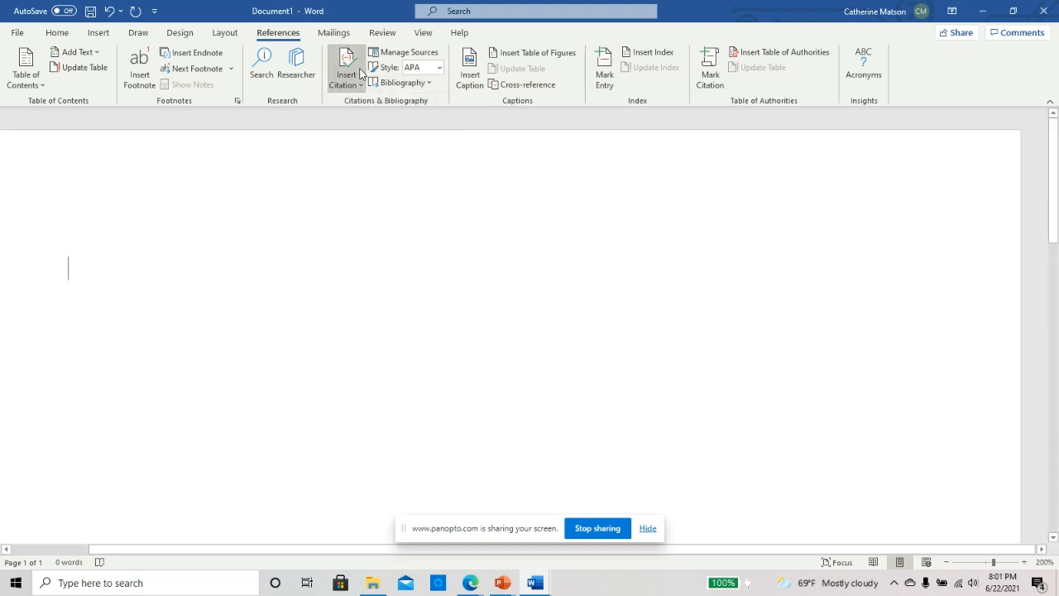
{"action": "left_click", "coordinate": [402, 53]}
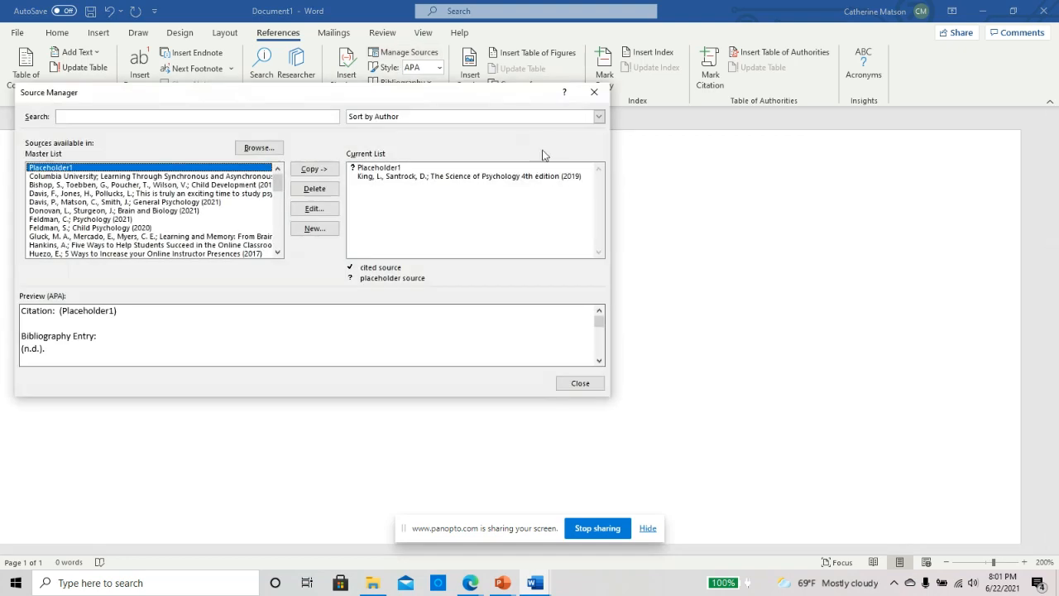
{"action": "left_click", "coordinate": [397, 168]}
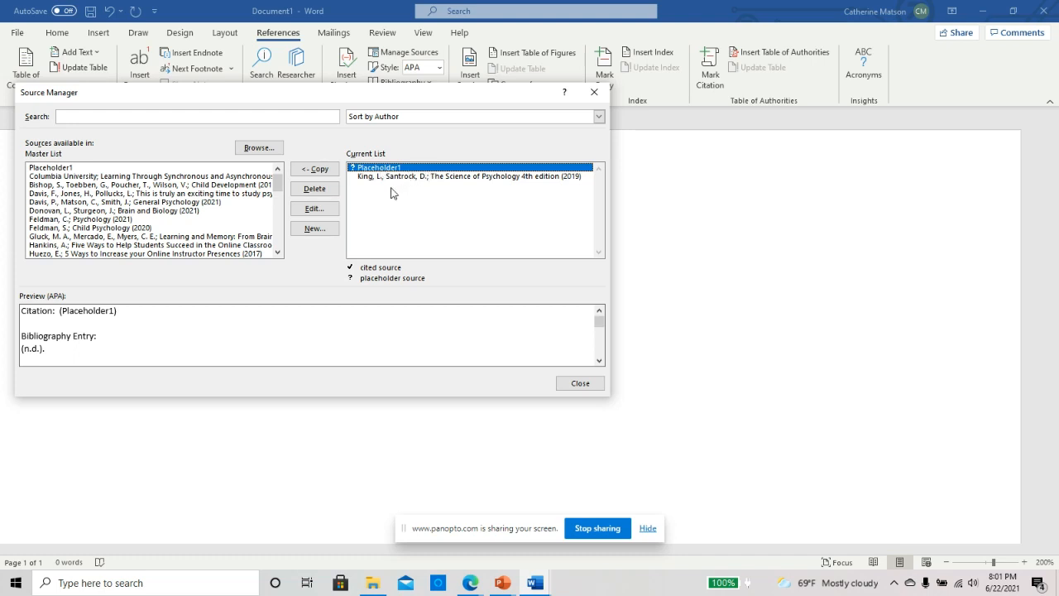
{"action": "left_click", "coordinate": [335, 192]}
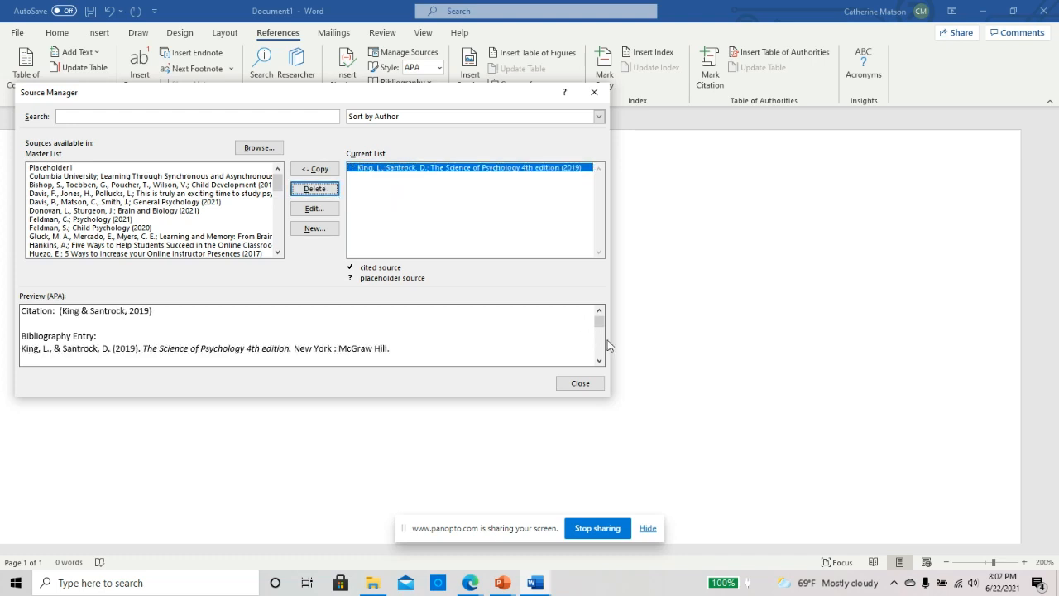
{"action": "left_click", "coordinate": [580, 383]}
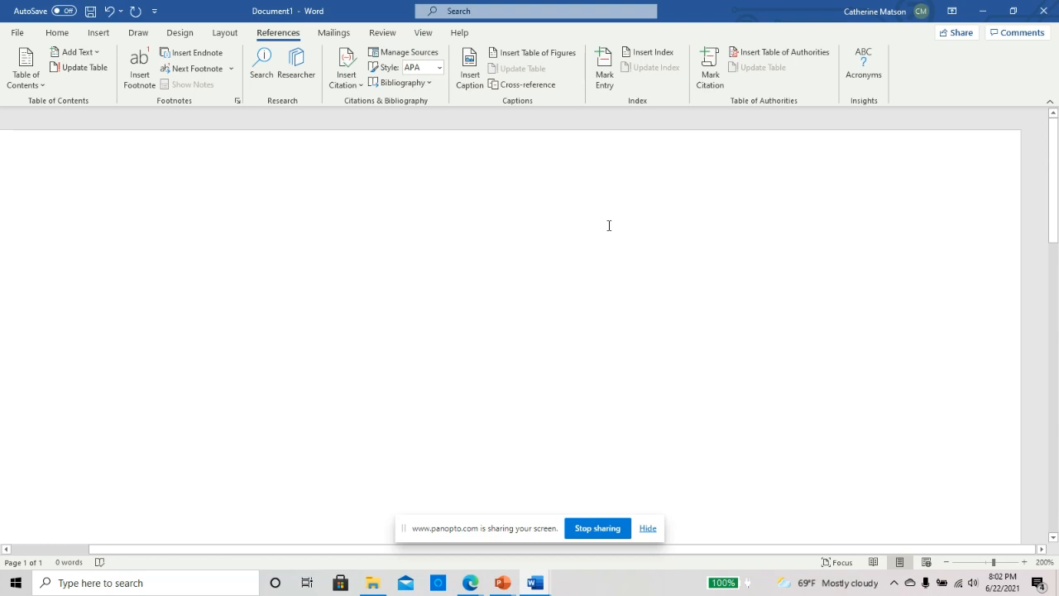
Change the year of The Science of Psychology 4th edition source to 2020, updating both the master list and the current document
{"action": "left_click", "coordinate": [416, 53]}
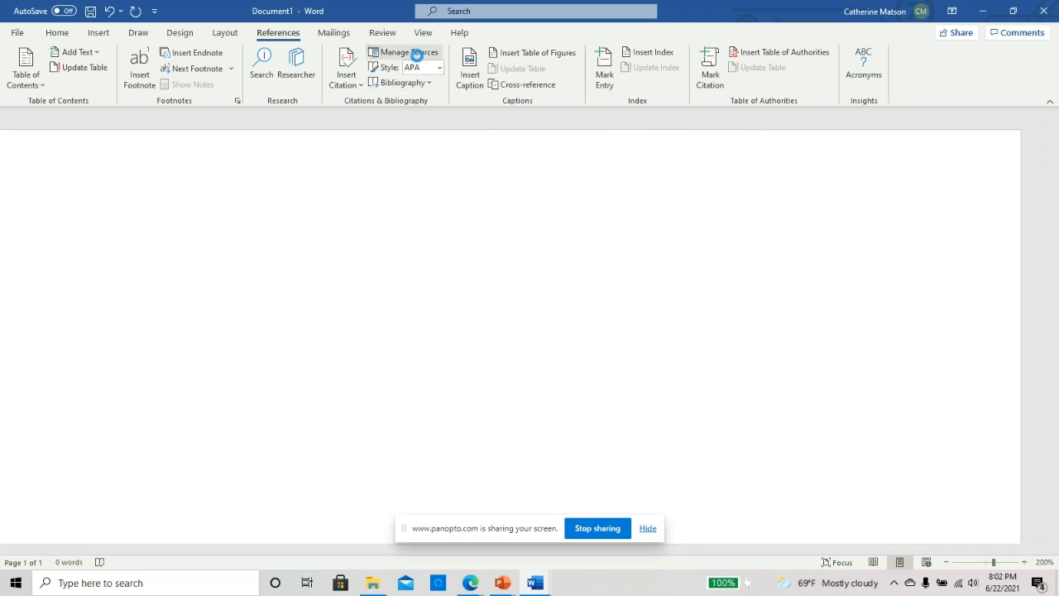
{"action": "left_click", "coordinate": [481, 169]}
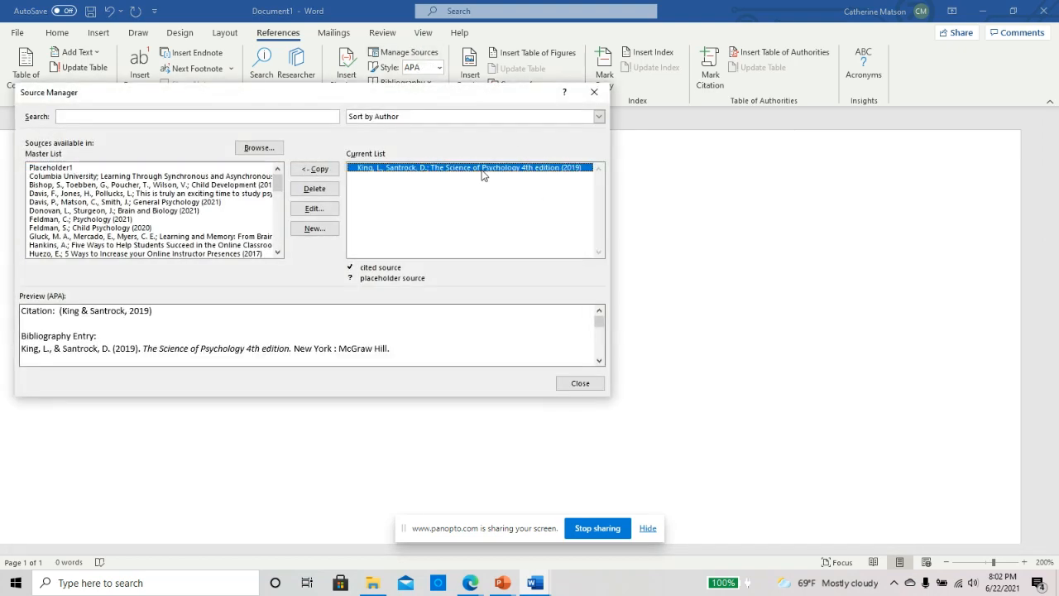
{"action": "left_click", "coordinate": [328, 210]}
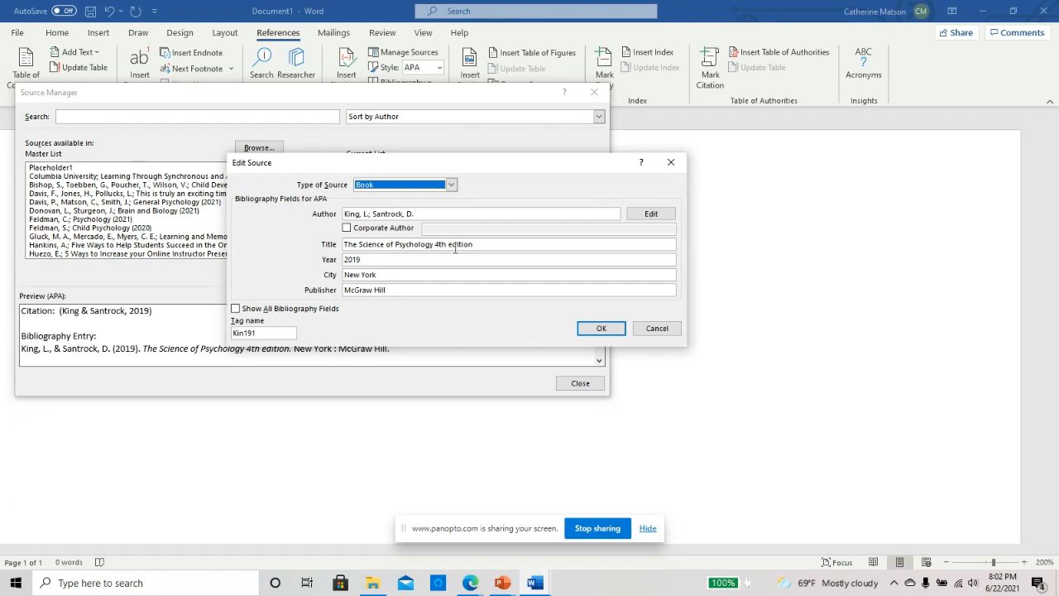
{"action": "left_click", "coordinate": [386, 258]}
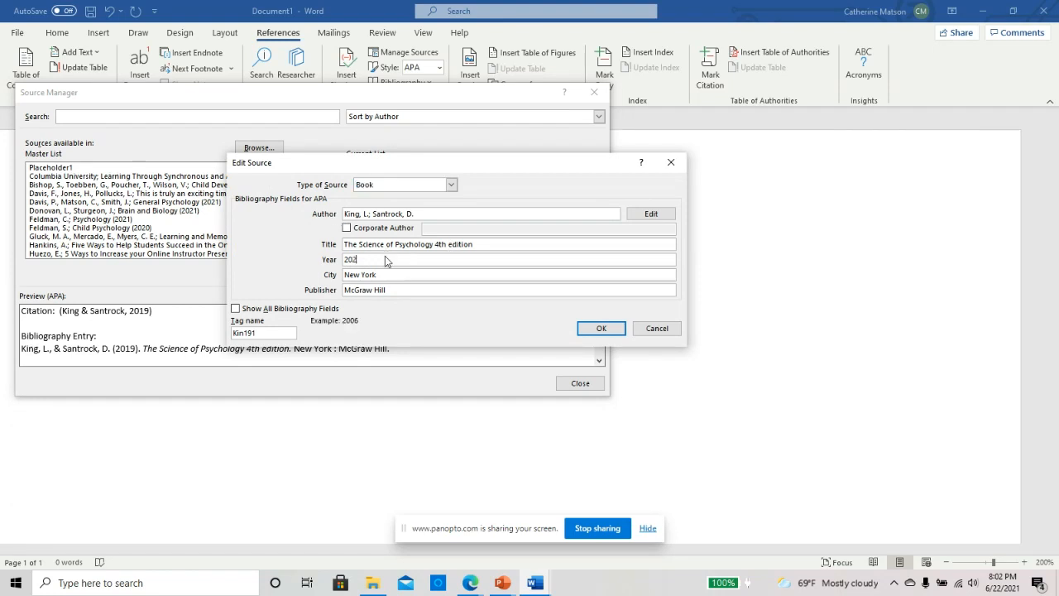
{"action": "left_click", "coordinate": [603, 330]}
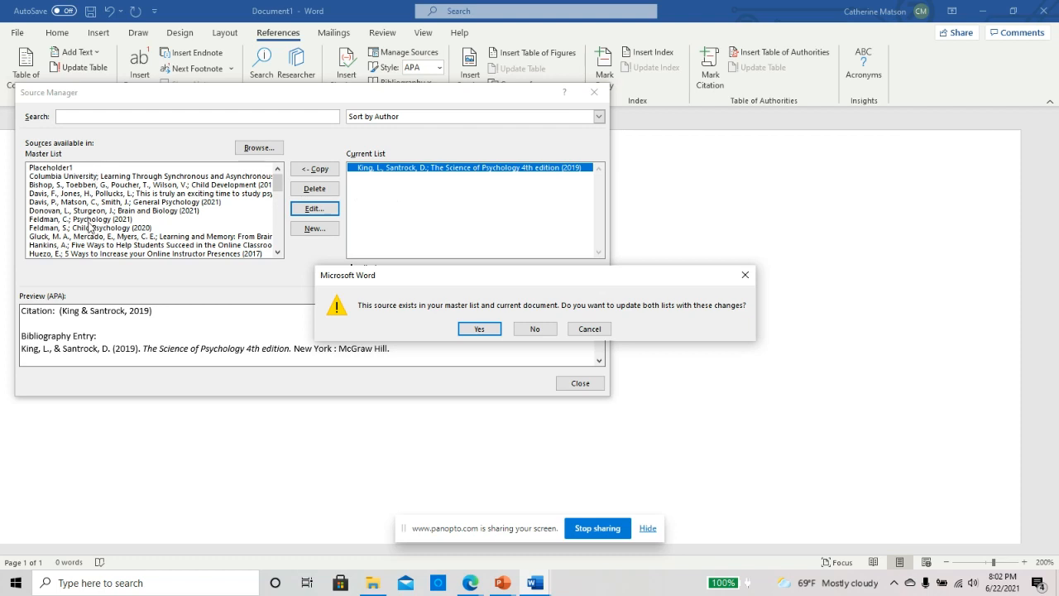
{"action": "left_click", "coordinate": [481, 331]}
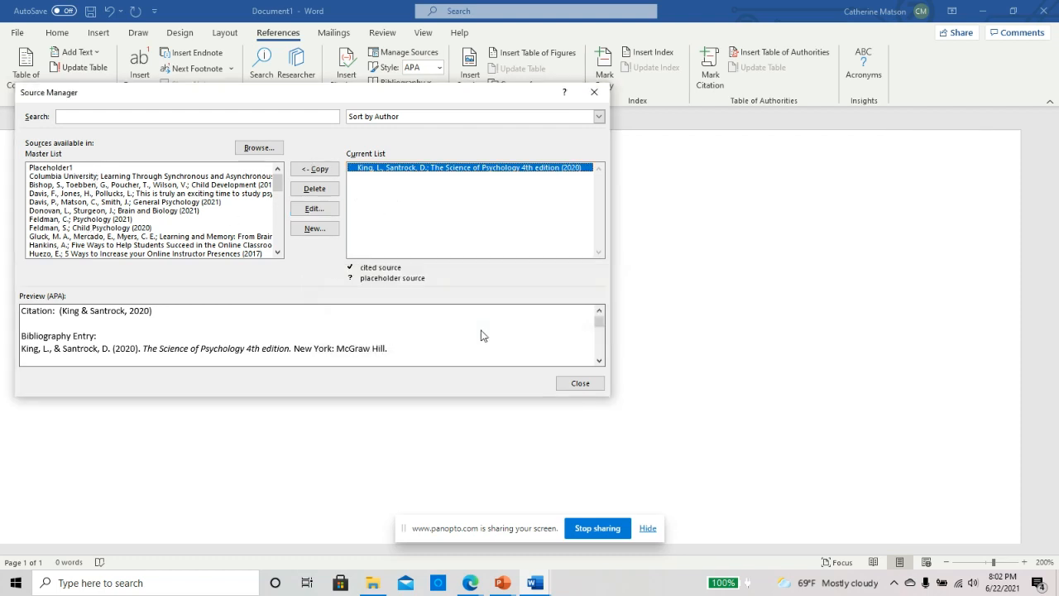
{"action": "left_click", "coordinate": [577, 385]}
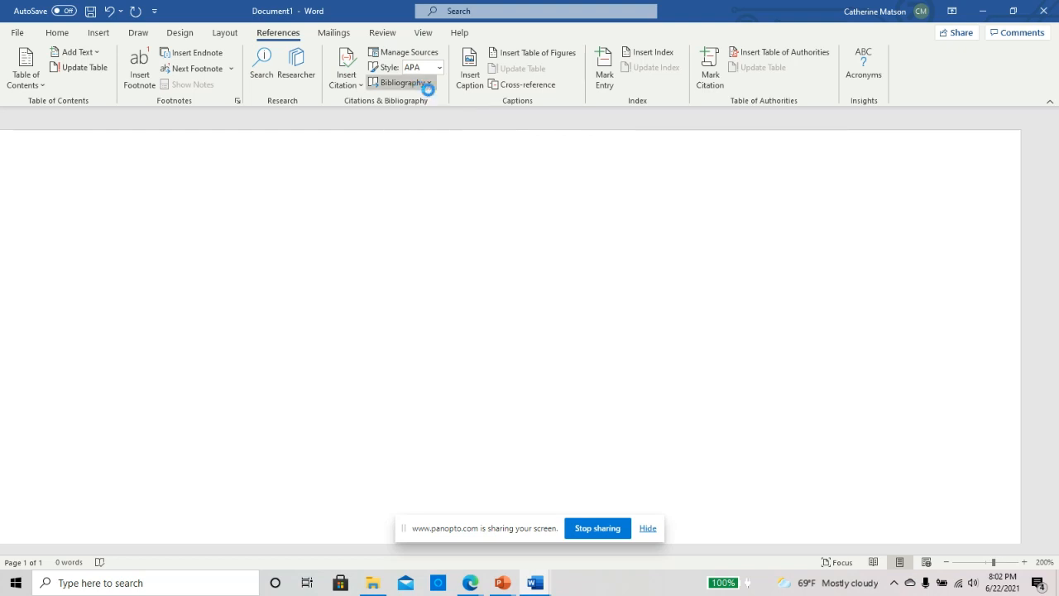
Insert a bibliography with the built-in References heading into the document
{"action": "left_click", "coordinate": [427, 88]}
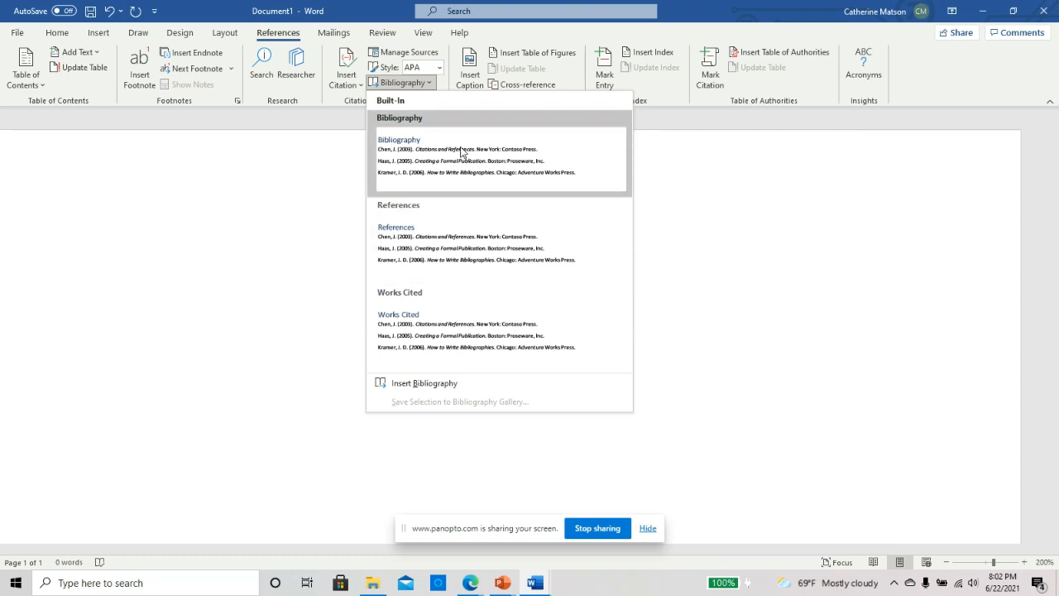
{"action": "left_click", "coordinate": [474, 262]}
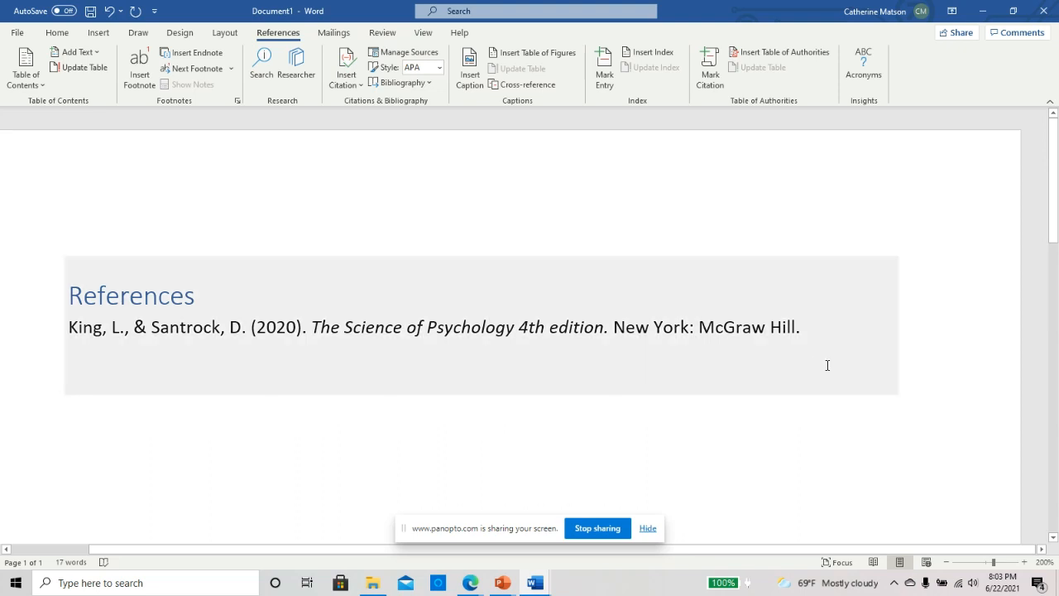
Format the whole References section as centered, black text in Times New Roman
{"action": "left_click", "coordinate": [57, 32]}
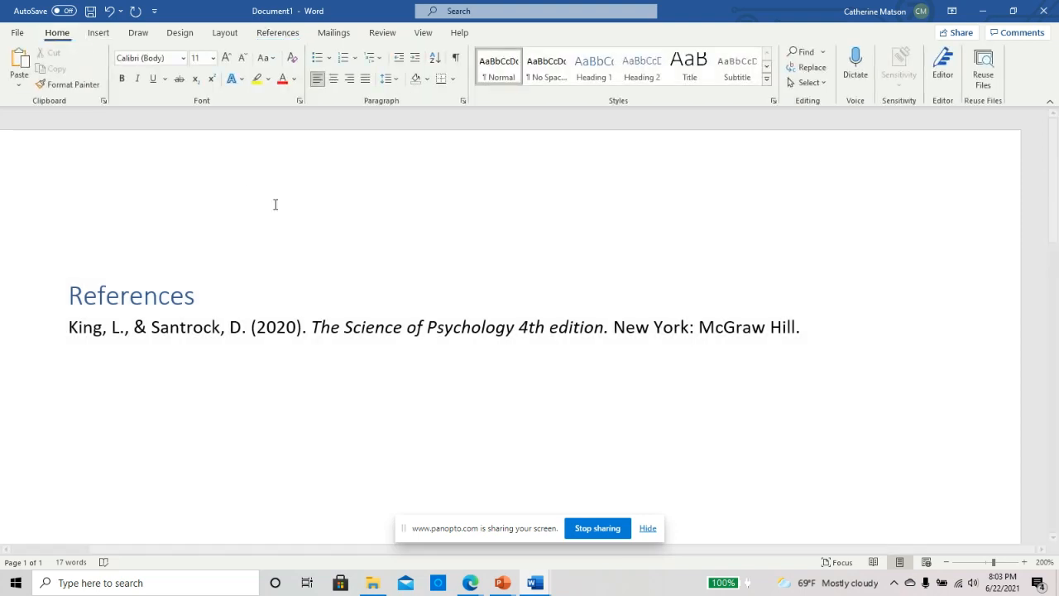
{"action": "key", "text": "ctrl+a"}
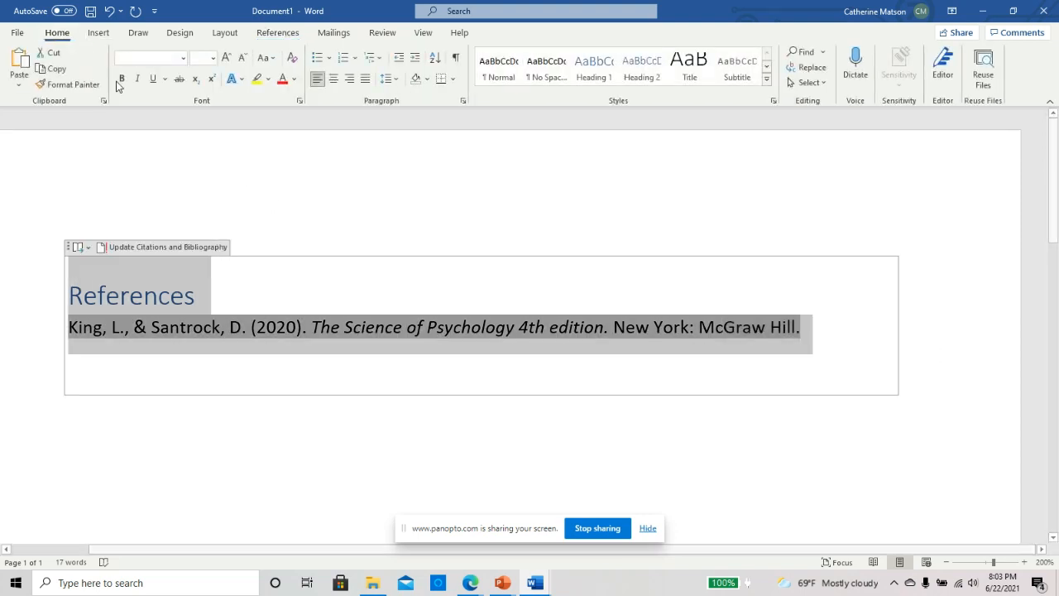
{"action": "left_click", "coordinate": [333, 78]}
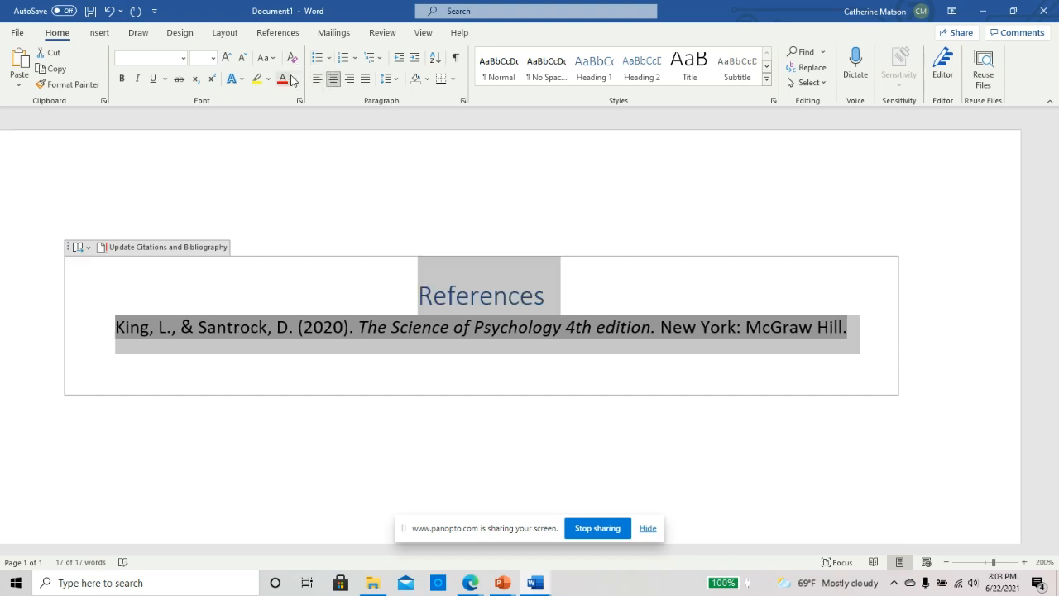
{"action": "left_click", "coordinate": [293, 79]}
{"action": "left_click", "coordinate": [296, 97]}
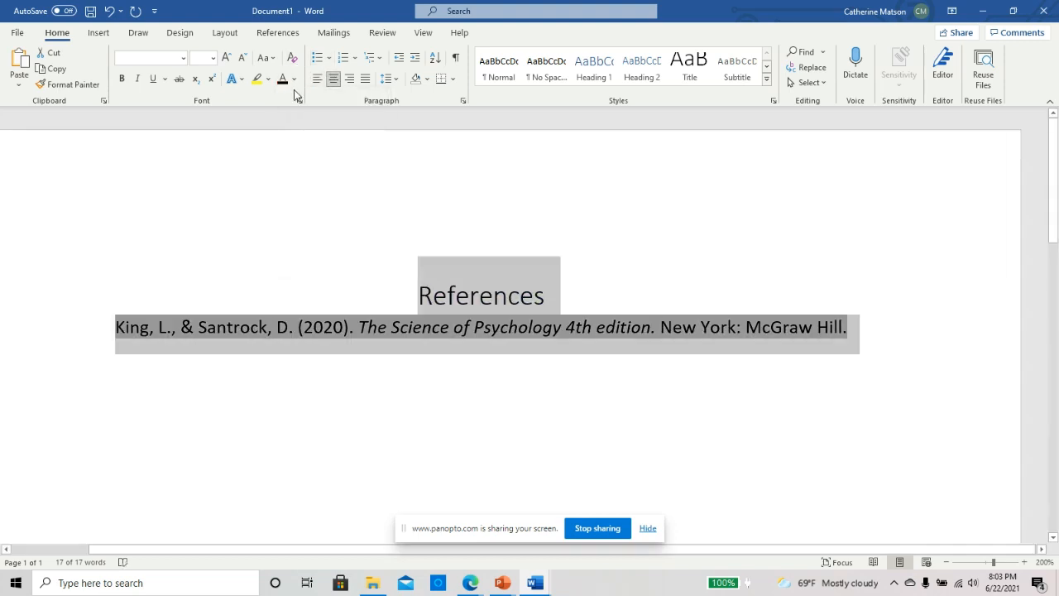
{"action": "left_click", "coordinate": [183, 58]}
{"action": "left_click", "coordinate": [181, 153]}
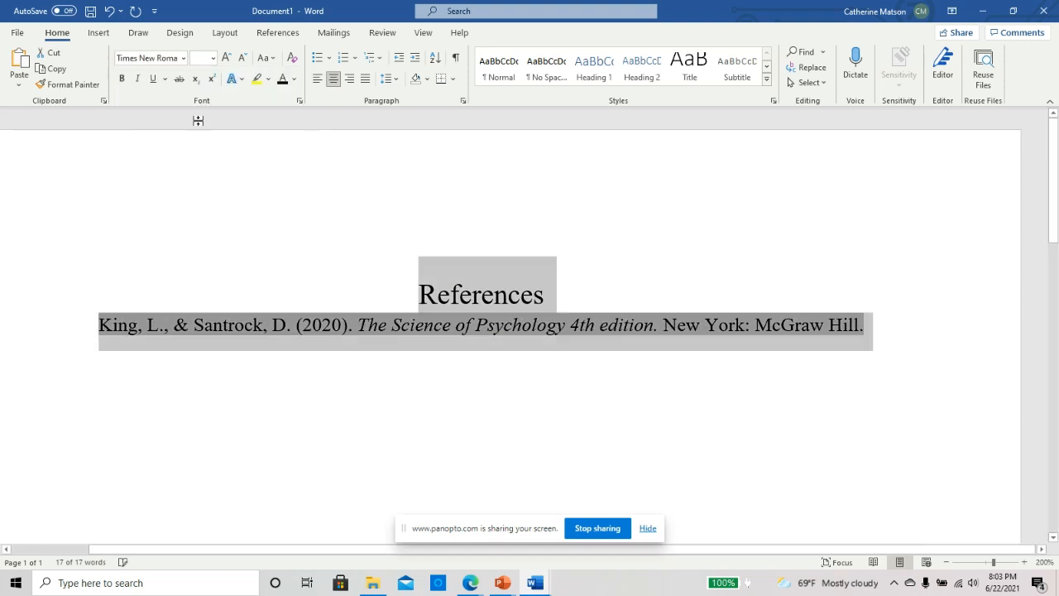
Set the whole References section to 12-point text and align it left
{"action": "left_click", "coordinate": [213, 60]}
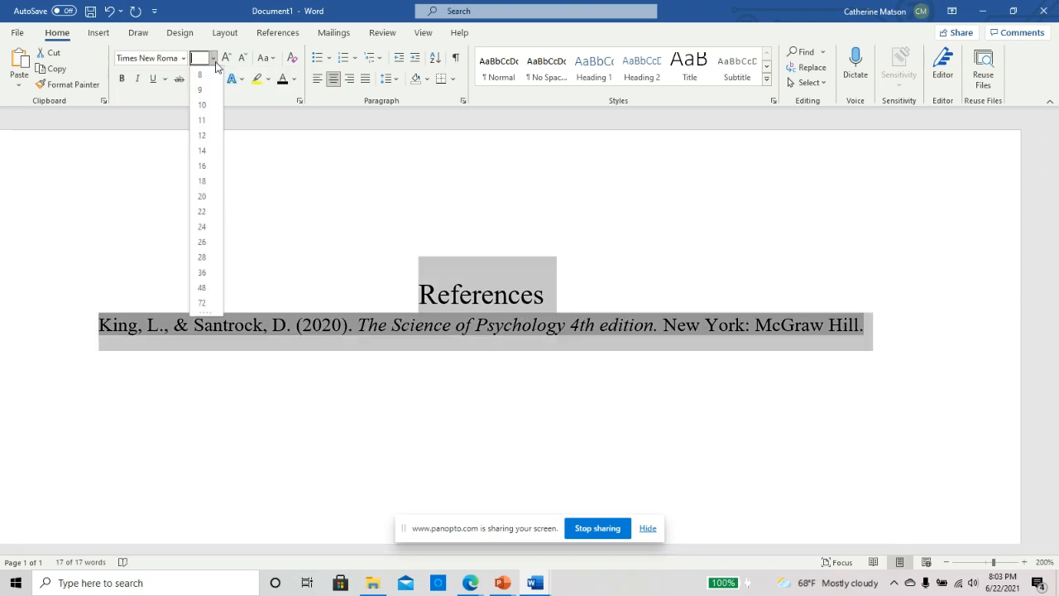
{"action": "left_click", "coordinate": [202, 135]}
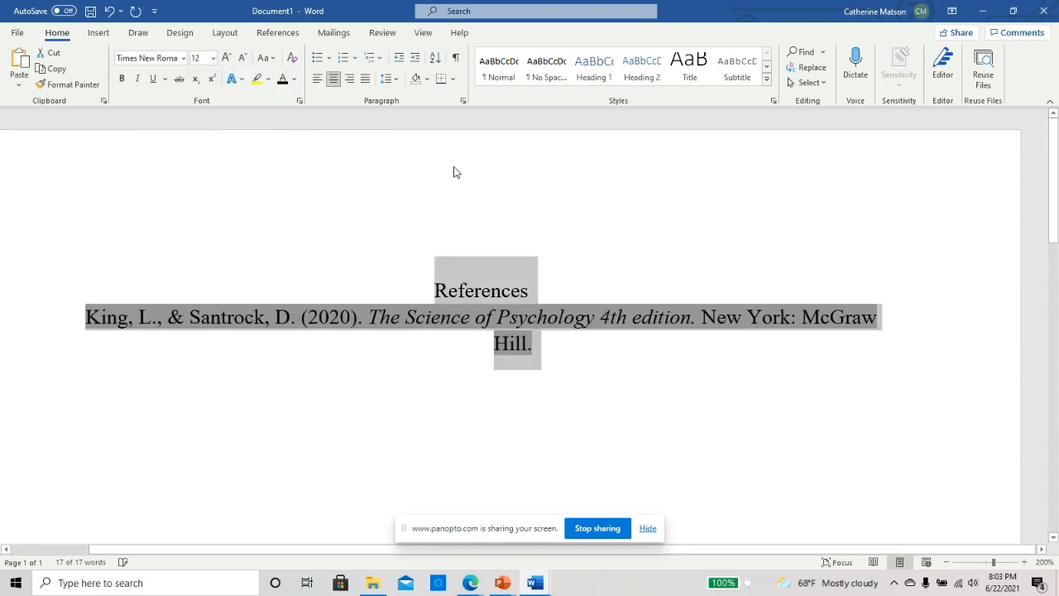
{"action": "left_click", "coordinate": [317, 78]}
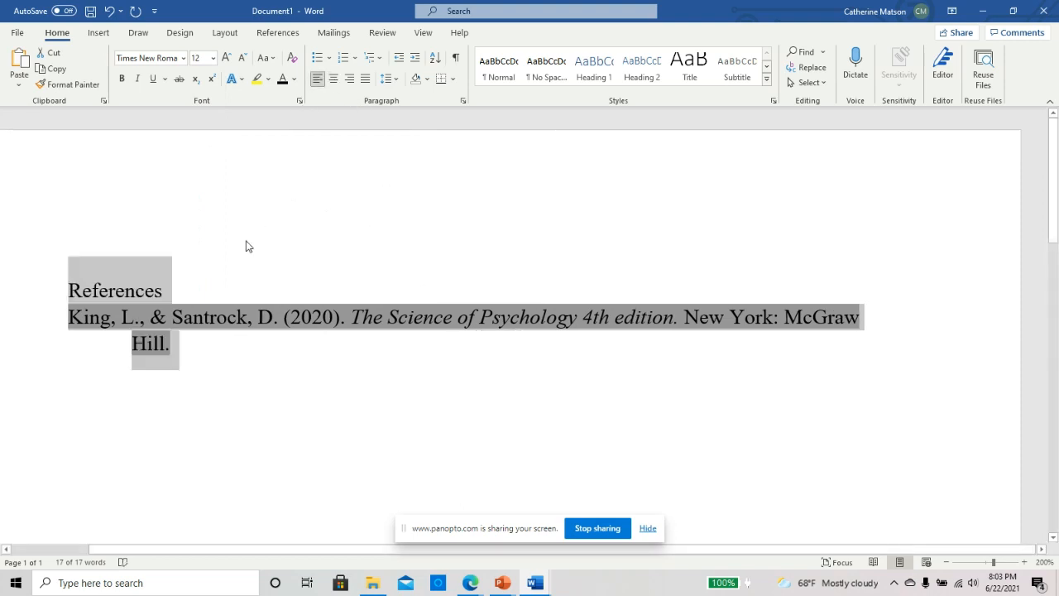
Center only the References heading and add a blank line between it and the first entry
{"action": "left_click", "coordinate": [213, 288]}
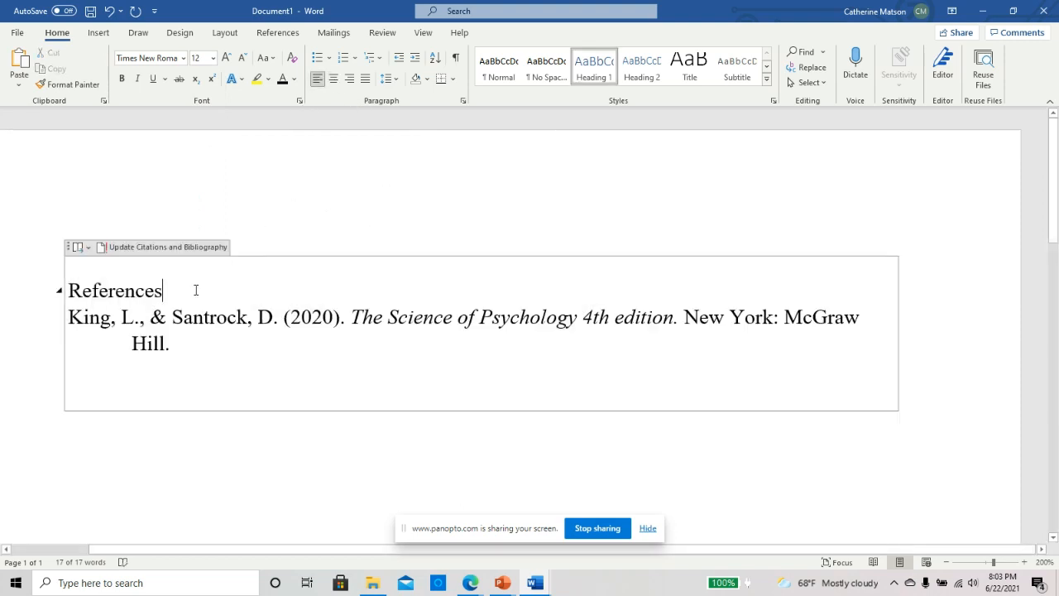
{"action": "left_click", "coordinate": [334, 79]}
{"action": "left_click", "coordinate": [741, 447]}
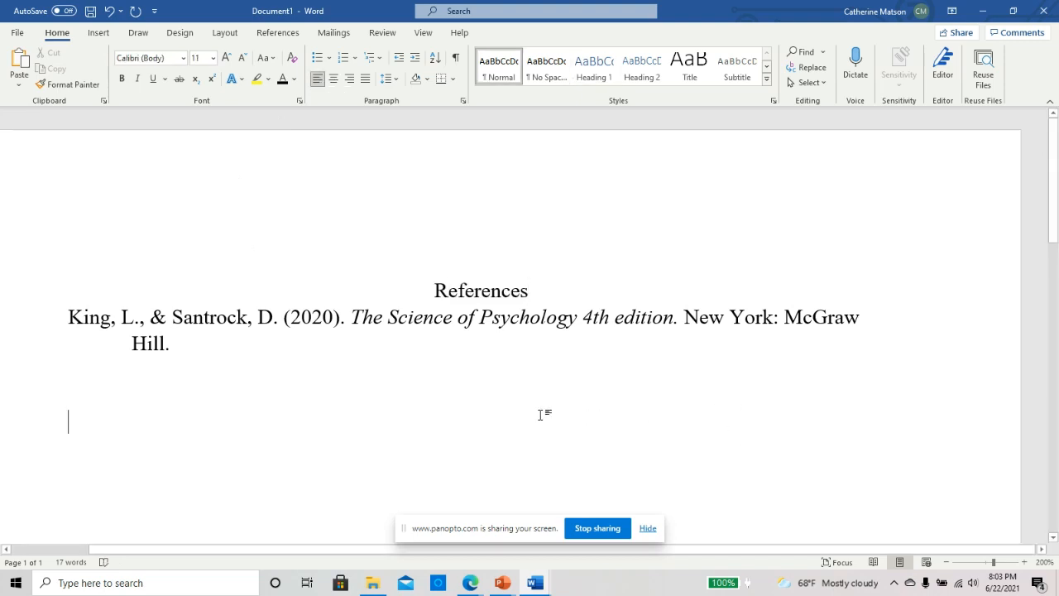
{"action": "left_click", "coordinate": [541, 299]}
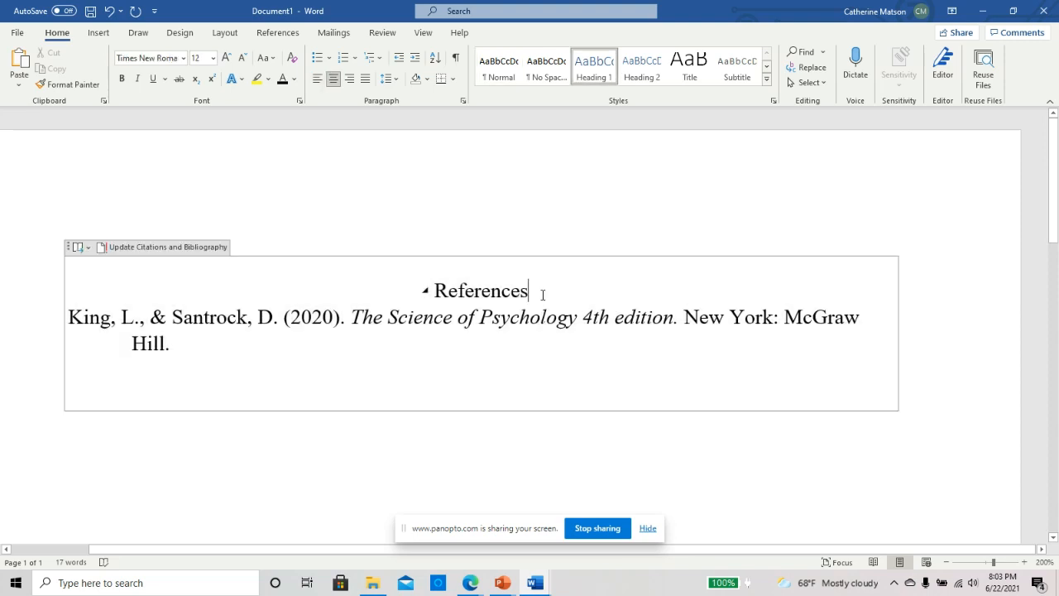
{"action": "key", "text": "Return"}
{"action": "left_click", "coordinate": [715, 479]}
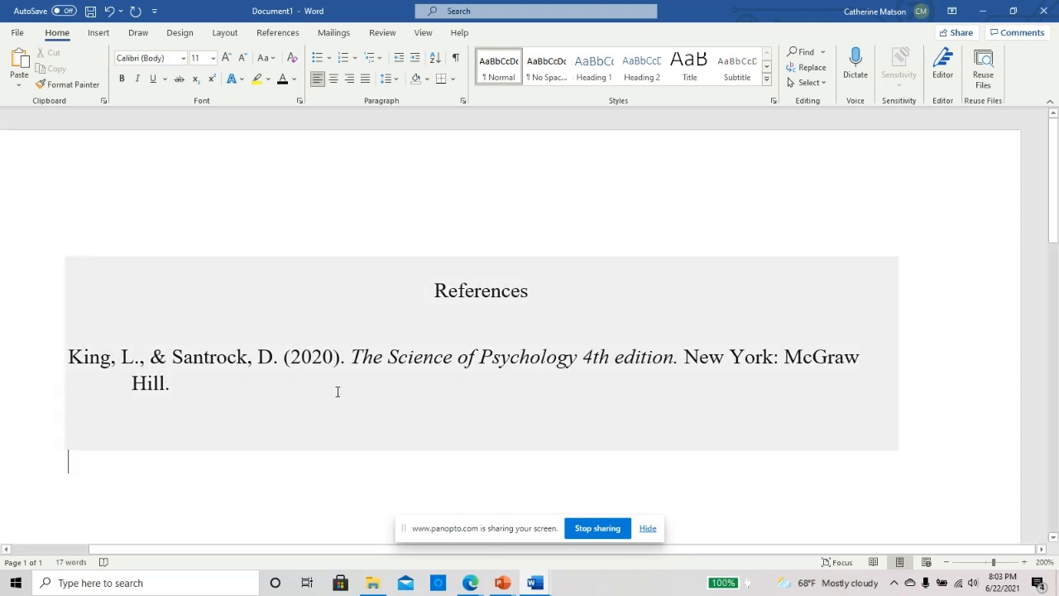
Copy the Columbia University discussion source and Child Development (2015) from the master list into the document's current source list
{"action": "left_click", "coordinate": [278, 33]}
{"action": "left_click", "coordinate": [339, 83]}
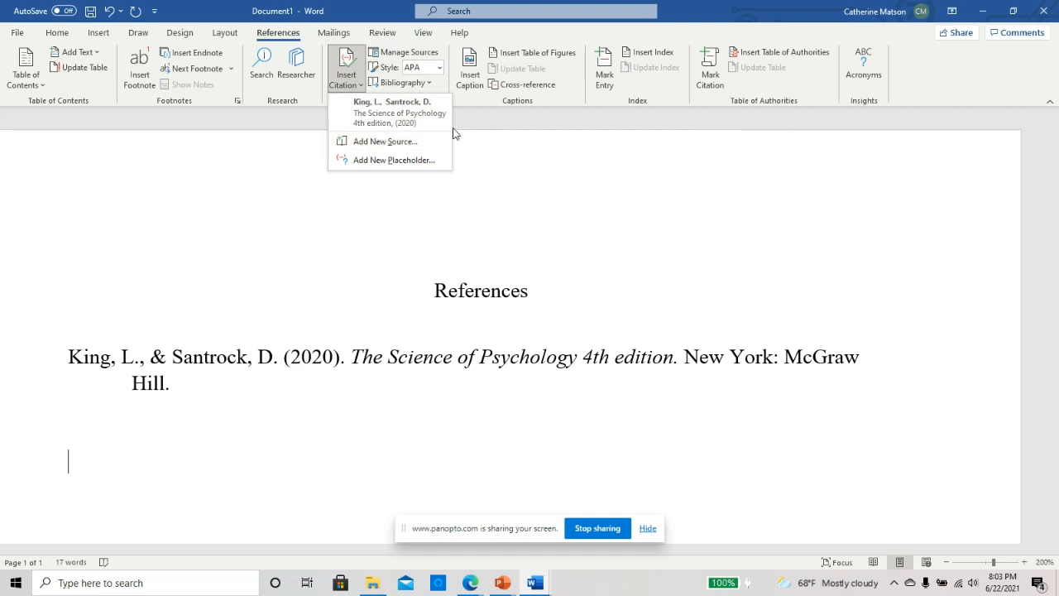
{"action": "left_click", "coordinate": [471, 137]}
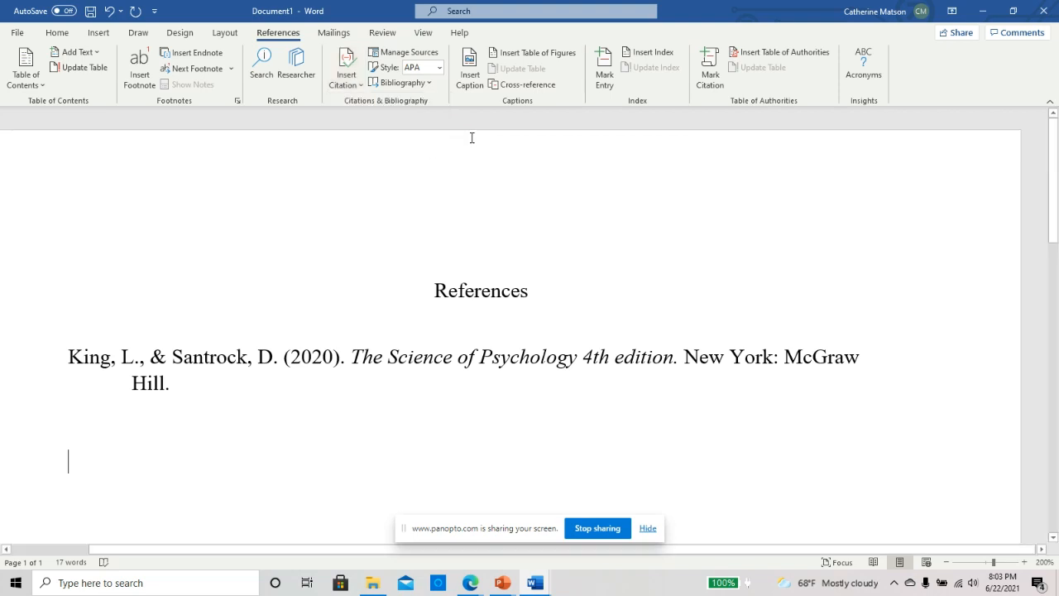
{"action": "left_click", "coordinate": [402, 55]}
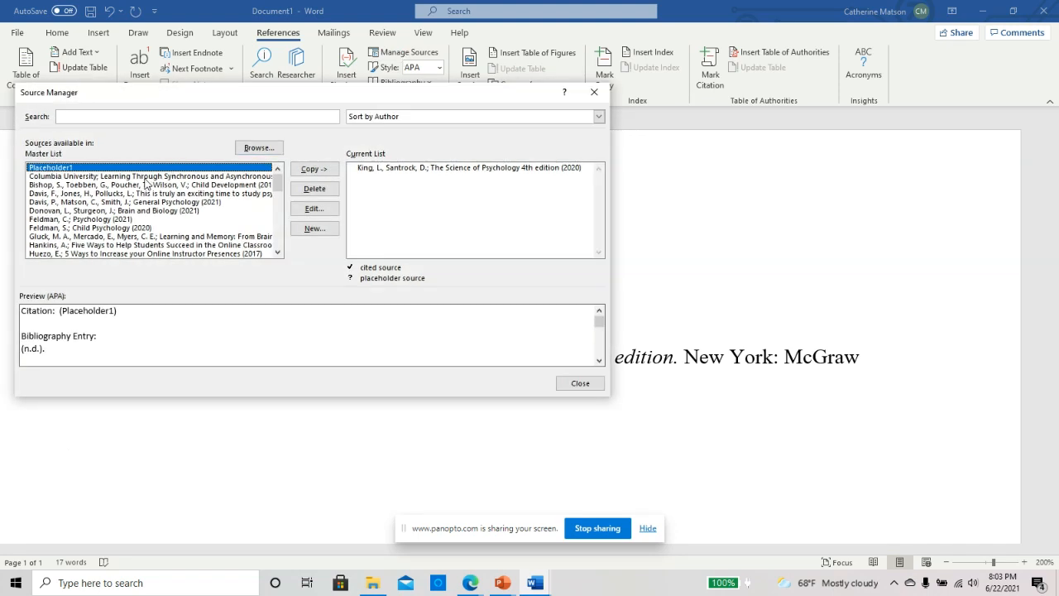
{"action": "left_click", "coordinate": [146, 177]}
{"action": "left_click", "coordinate": [315, 169]}
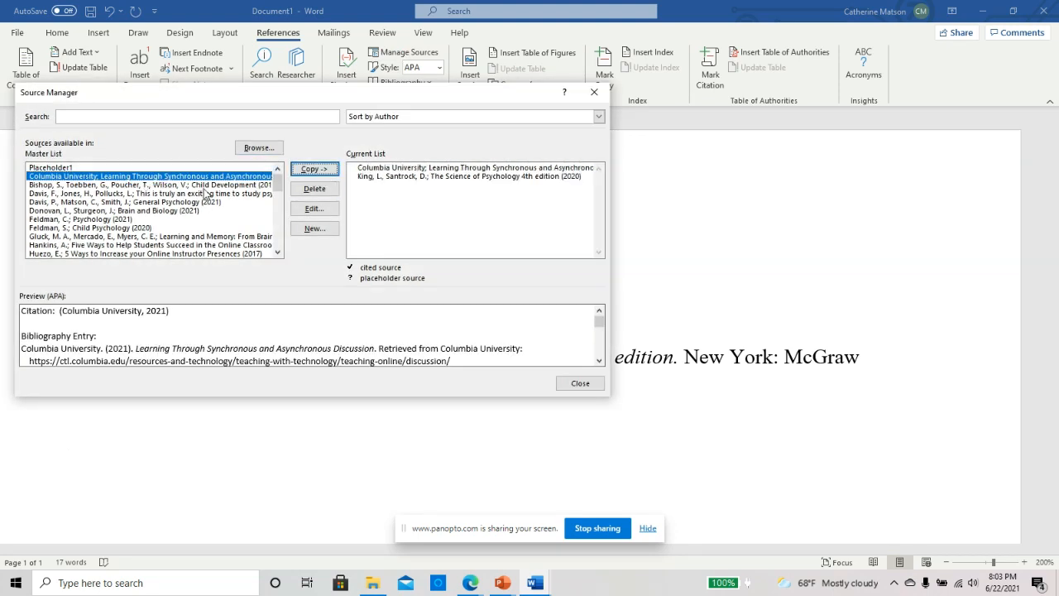
{"action": "left_click", "coordinate": [204, 185]}
{"action": "left_click", "coordinate": [317, 171]}
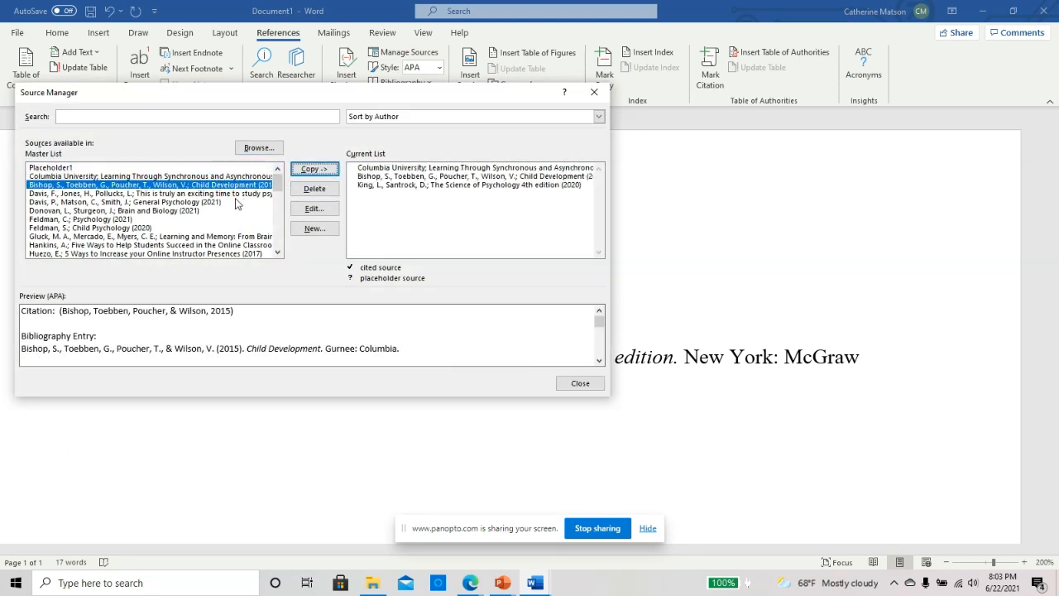
Copy "This is truly an exciting time to study psychology" and General Psychology (2021) into the current source list and close the source manager
{"action": "left_click", "coordinate": [224, 193]}
{"action": "left_click", "coordinate": [315, 169]}
{"action": "left_click", "coordinate": [189, 201]}
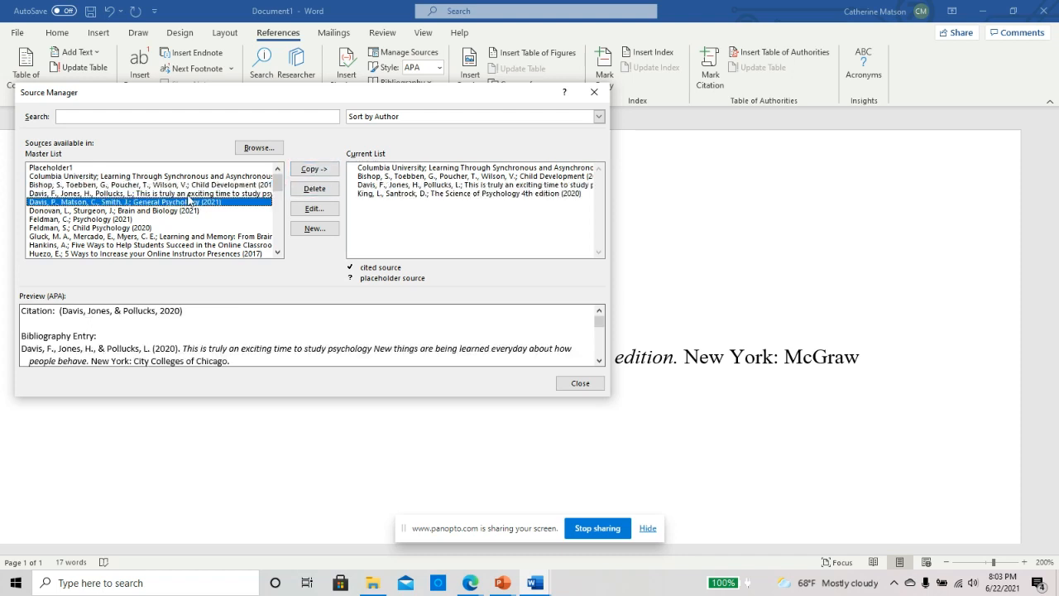
{"action": "left_click", "coordinate": [315, 170]}
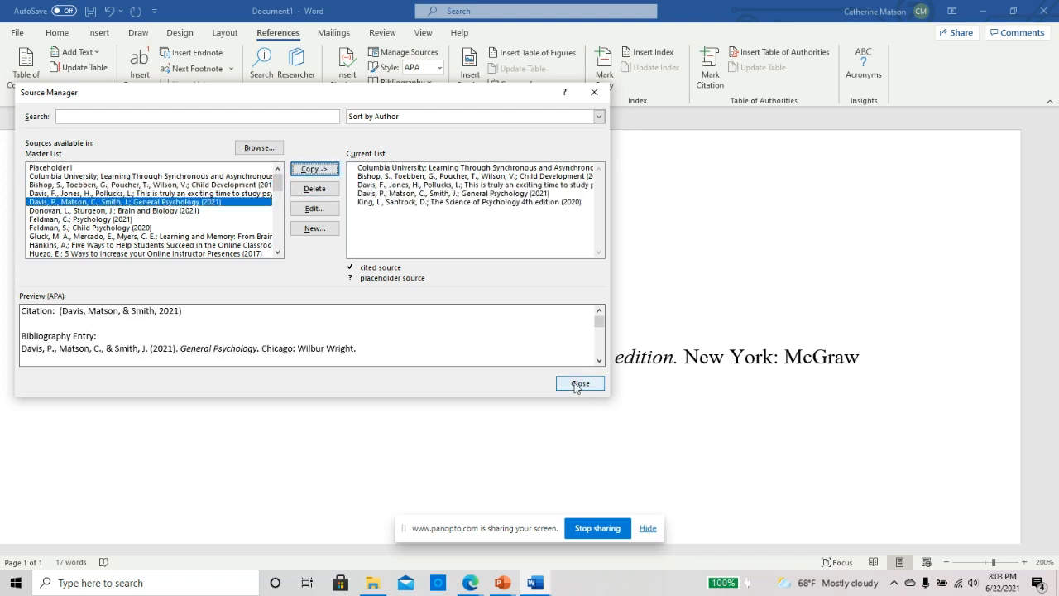
{"action": "left_click", "coordinate": [579, 383]}
Check the list of citable sources and update the References bibliography with the newly copied sources
{"action": "left_click", "coordinate": [337, 83]}
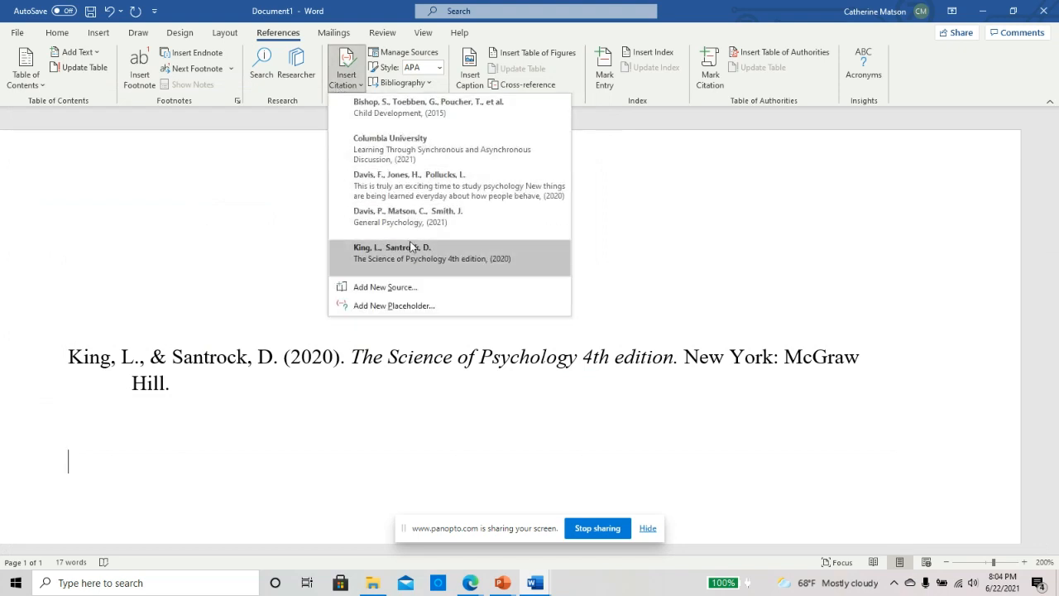
{"action": "left_click", "coordinate": [368, 403]}
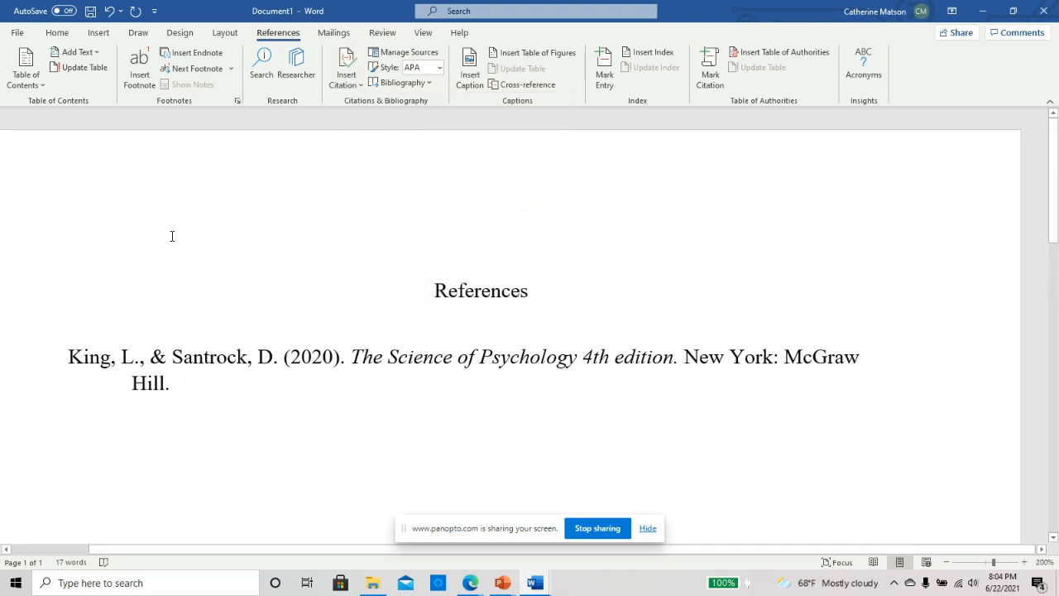
{"action": "left_click", "coordinate": [248, 314]}
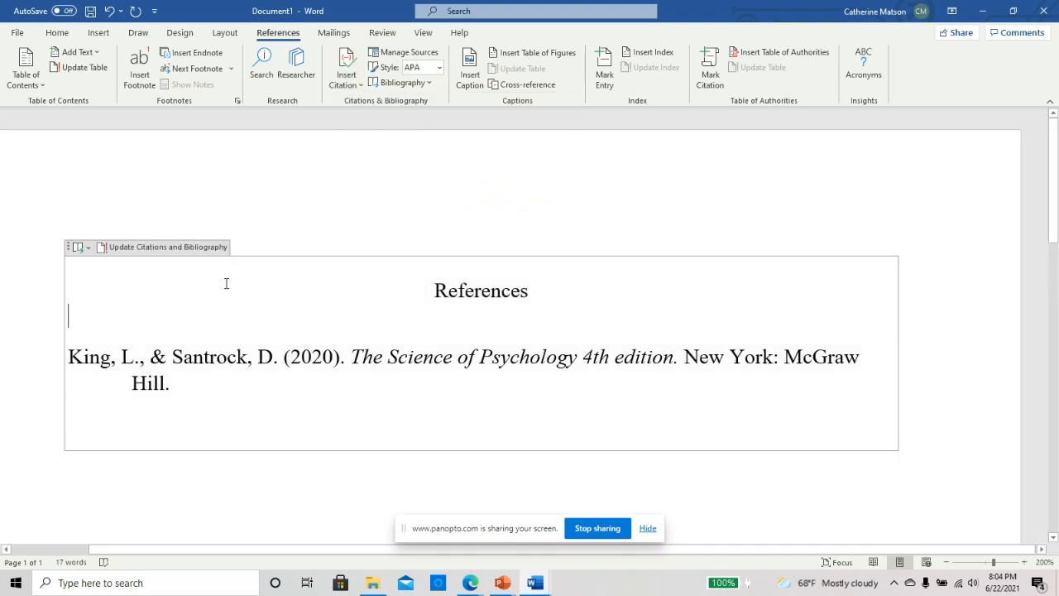
{"action": "left_click", "coordinate": [184, 248]}
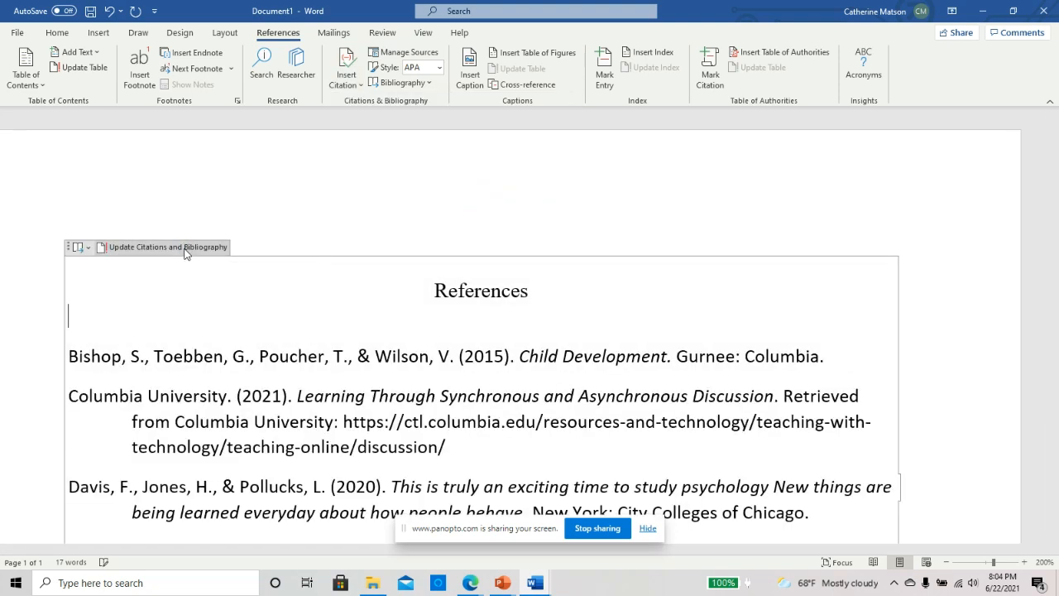
{"action": "scroll", "coordinate": [697, 312], "scroll_direction": "down", "scroll_amount": 2}
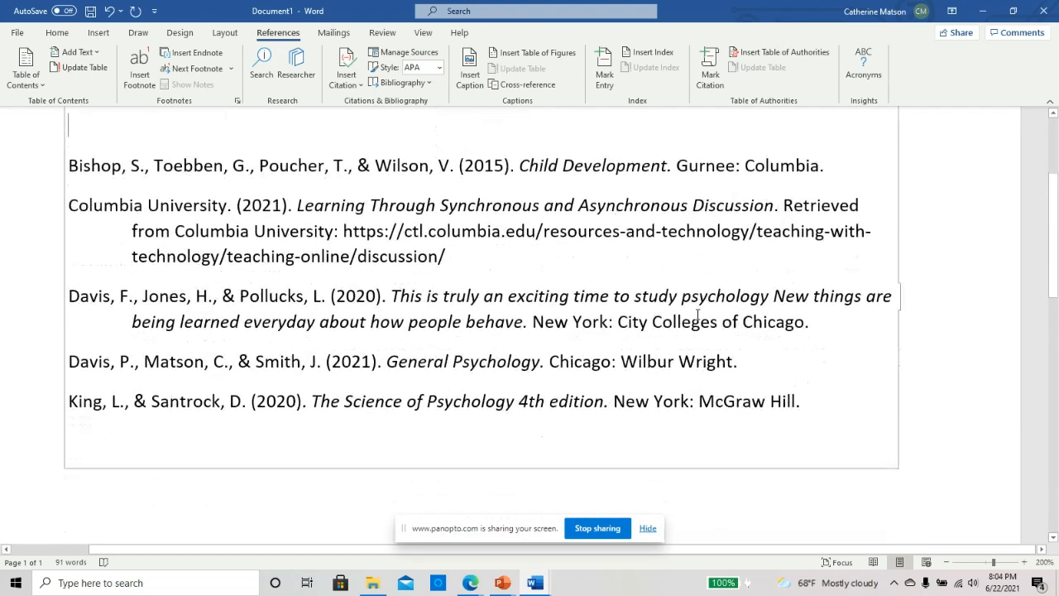
{"action": "scroll", "coordinate": [698, 314], "scroll_direction": "up", "scroll_amount": 1}
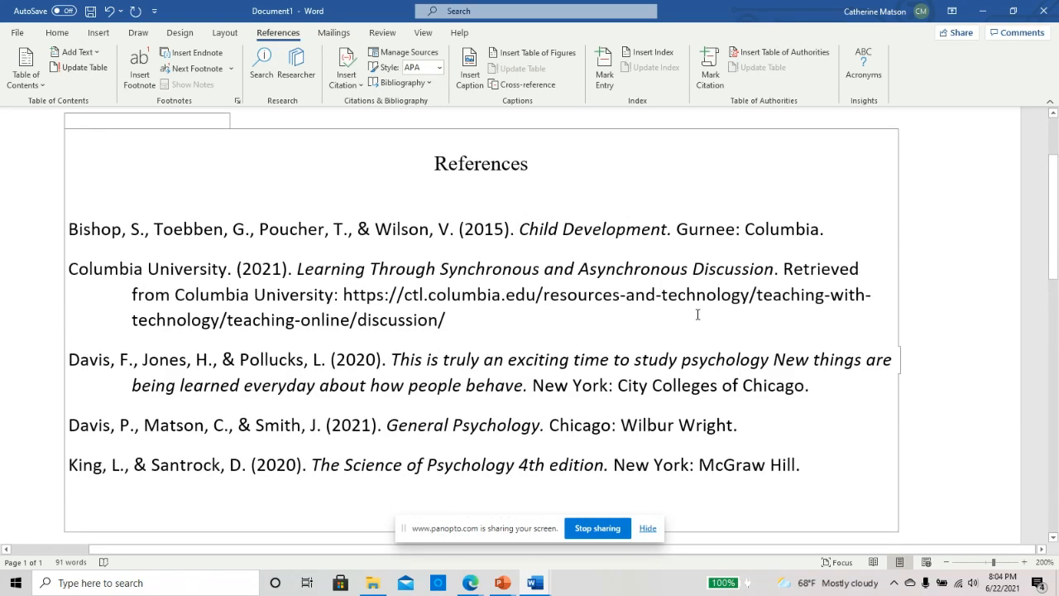
{"action": "left_click_drag", "start_coordinate": [927, 302], "coordinate": [570, 219]}
{"action": "left_click", "coordinate": [501, 162]}
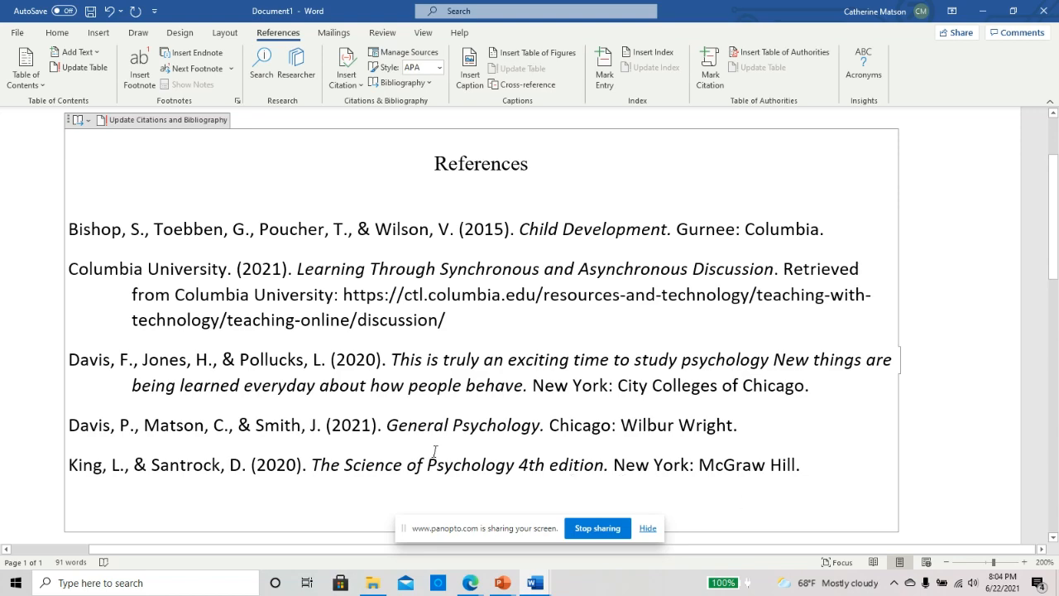
Search the online templates for APA and create a new document from APA style report (6th edition)
{"action": "left_click", "coordinate": [10, 35]}
{"action": "left_click", "coordinate": [31, 94]}
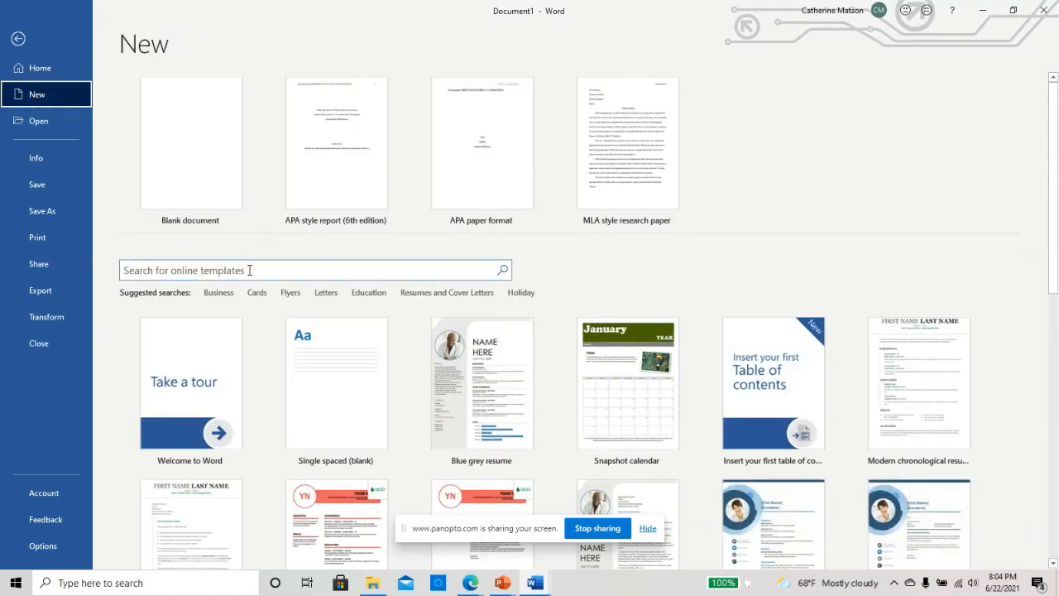
{"action": "left_click", "coordinate": [249, 270]}
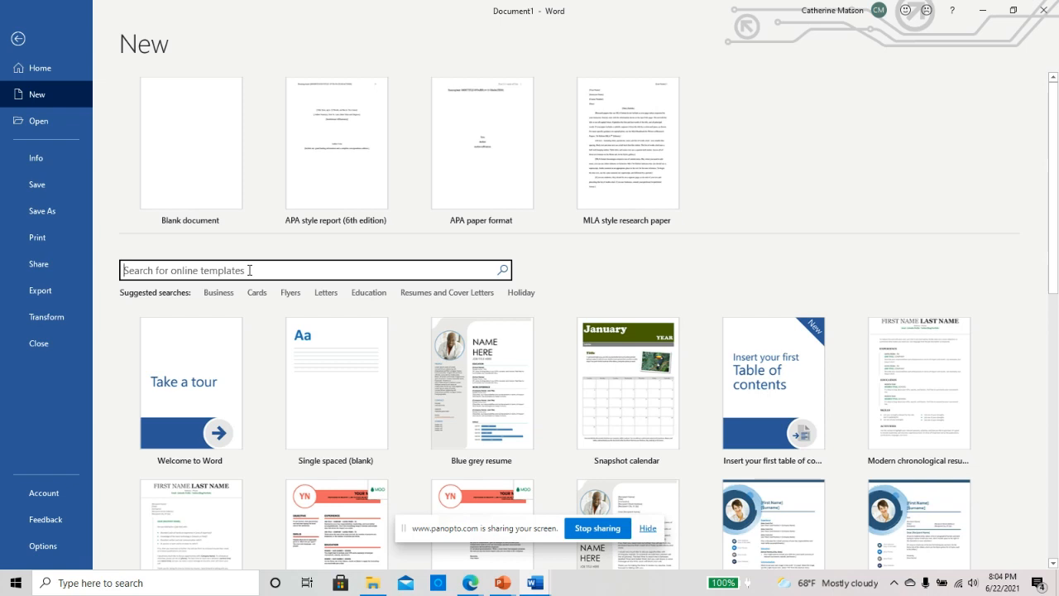
{"action": "type", "text": "APA"}
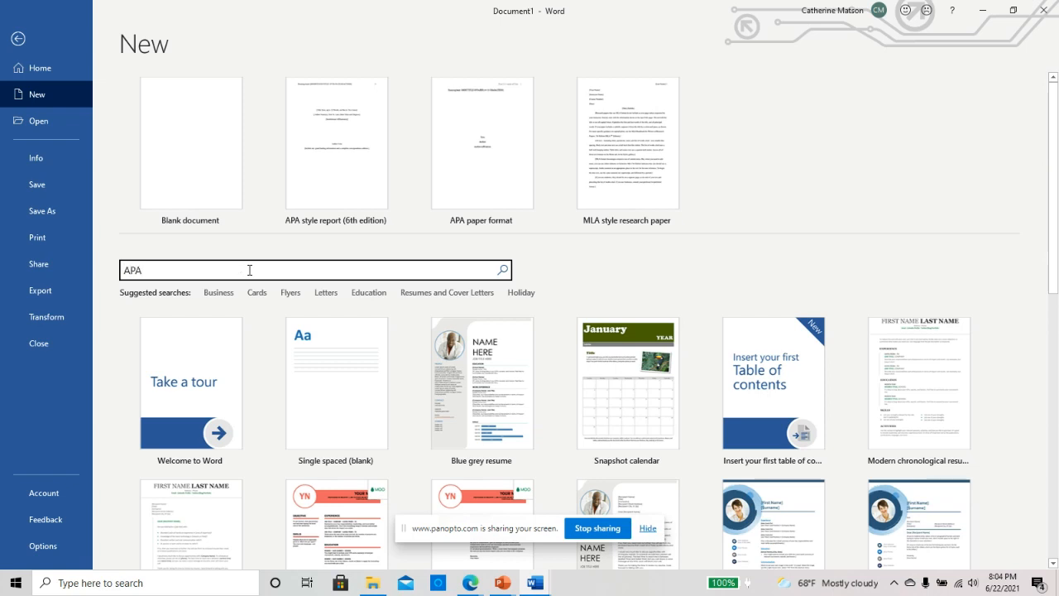
{"action": "key", "text": "Return"}
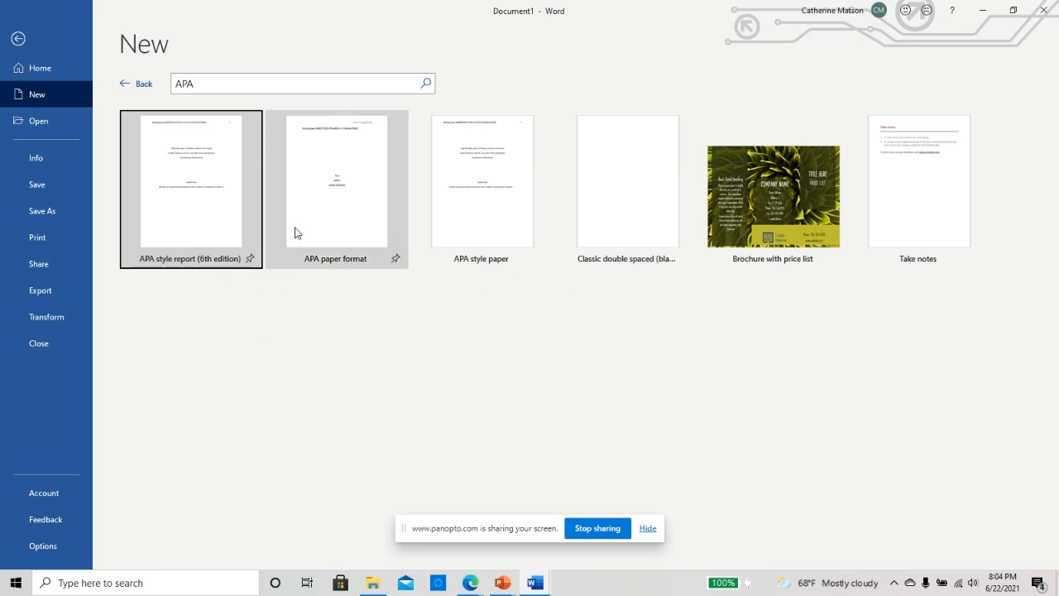
{"action": "left_click", "coordinate": [218, 219]}
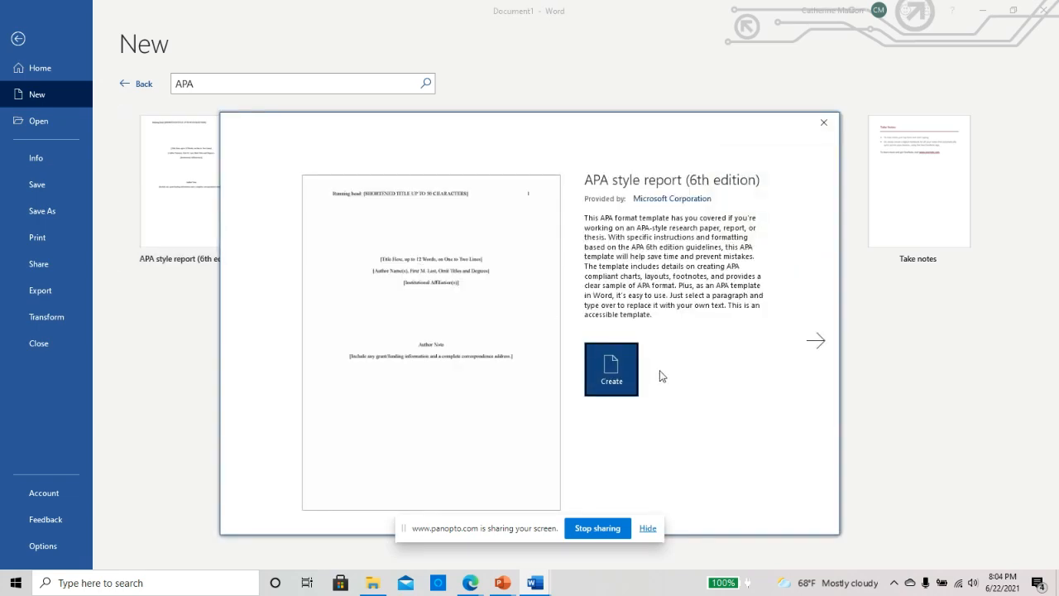
{"action": "left_click", "coordinate": [637, 379]}
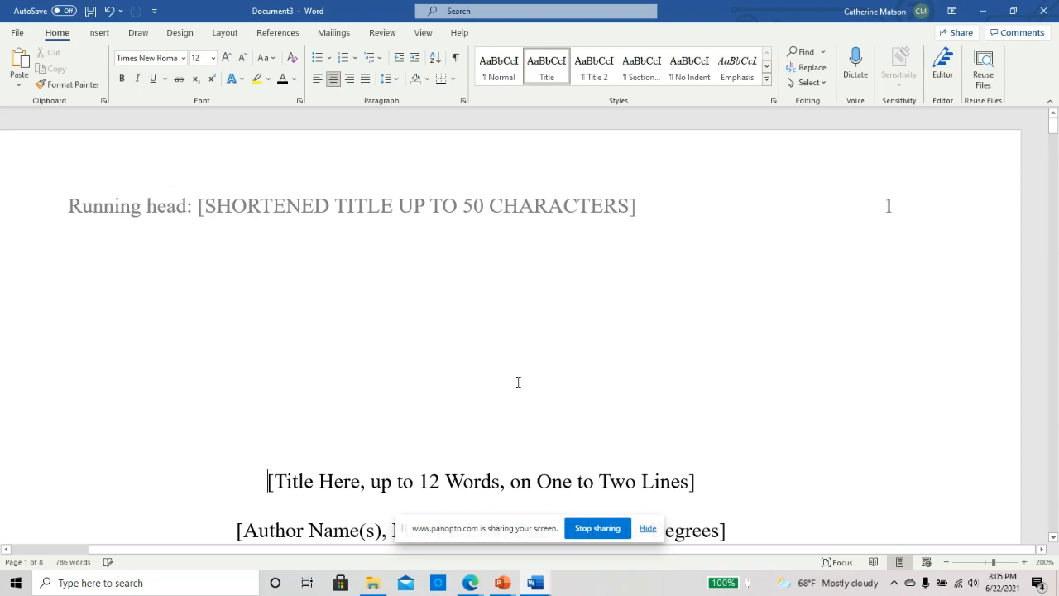
Replace the title placeholder on the template's title page with "Jean Piaget"
{"action": "scroll", "coordinate": [518, 382], "scroll_direction": "down", "scroll_amount": 1}
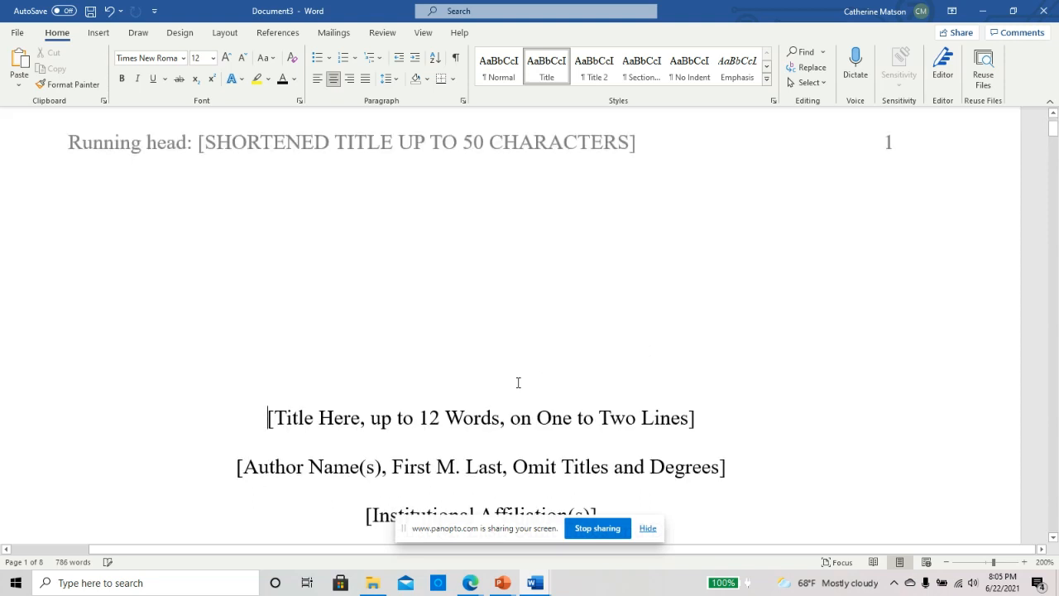
{"action": "scroll", "coordinate": [390, 220], "scroll_direction": "down", "scroll_amount": 1}
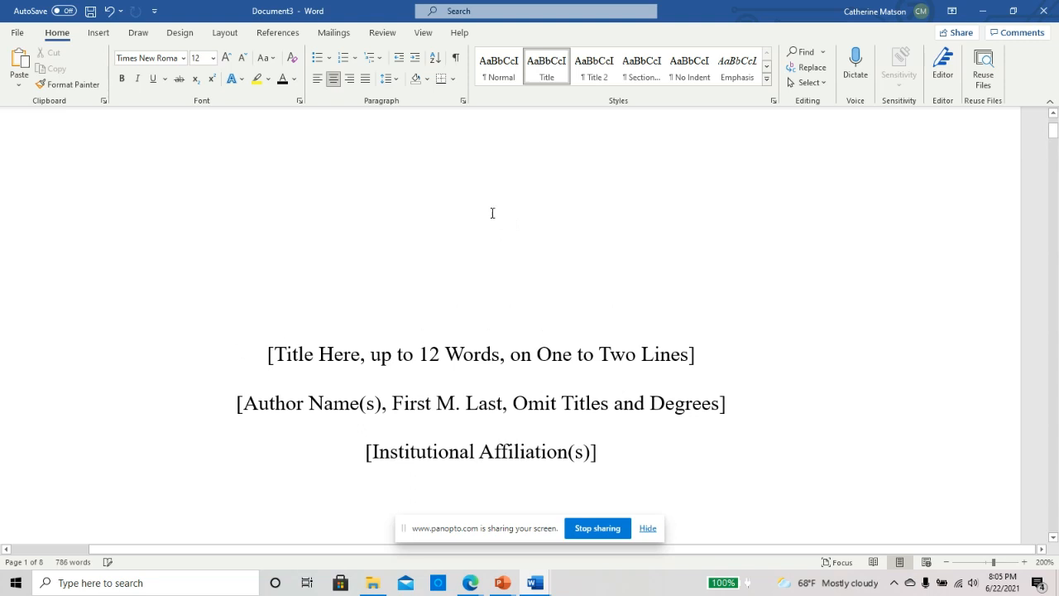
{"action": "triple_click", "coordinate": [560, 361]}
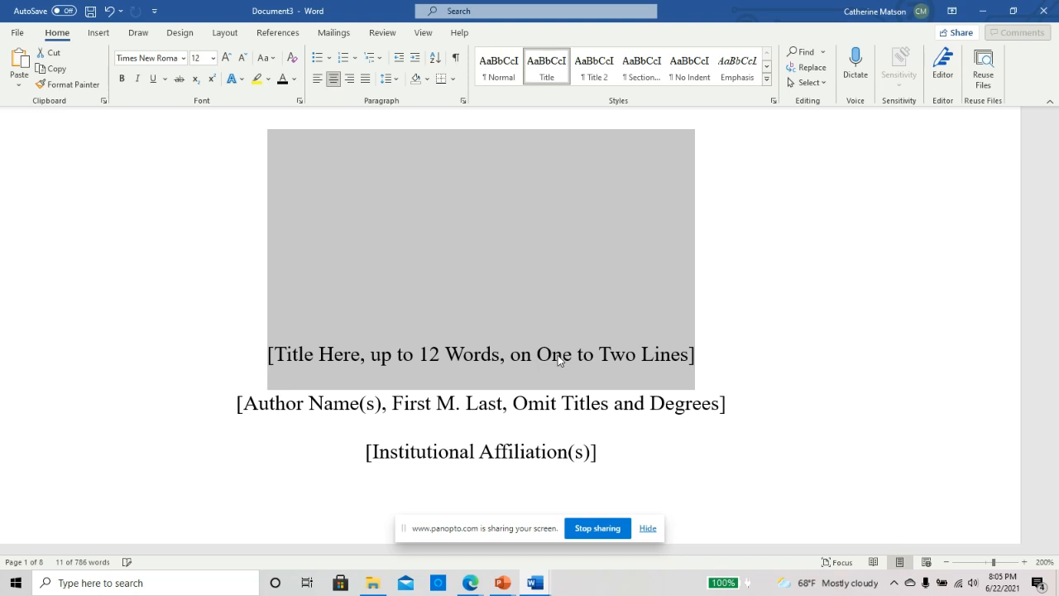
{"action": "type", "text": "P"}
{"action": "key", "text": "BackSpace"}
{"action": "type", "text": "Je"}
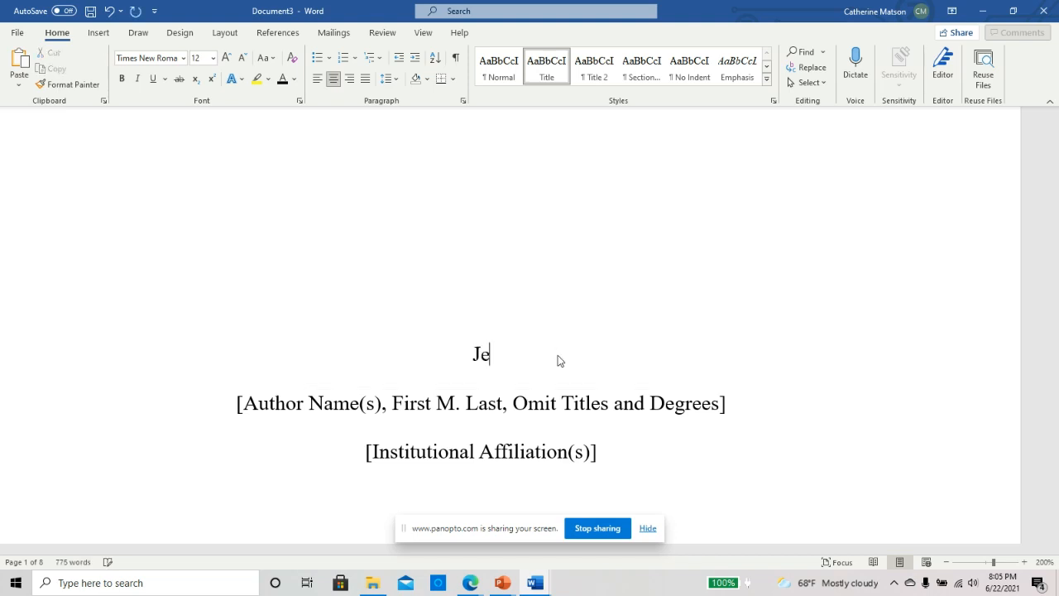
{"action": "type", "text": "an Piaget"}
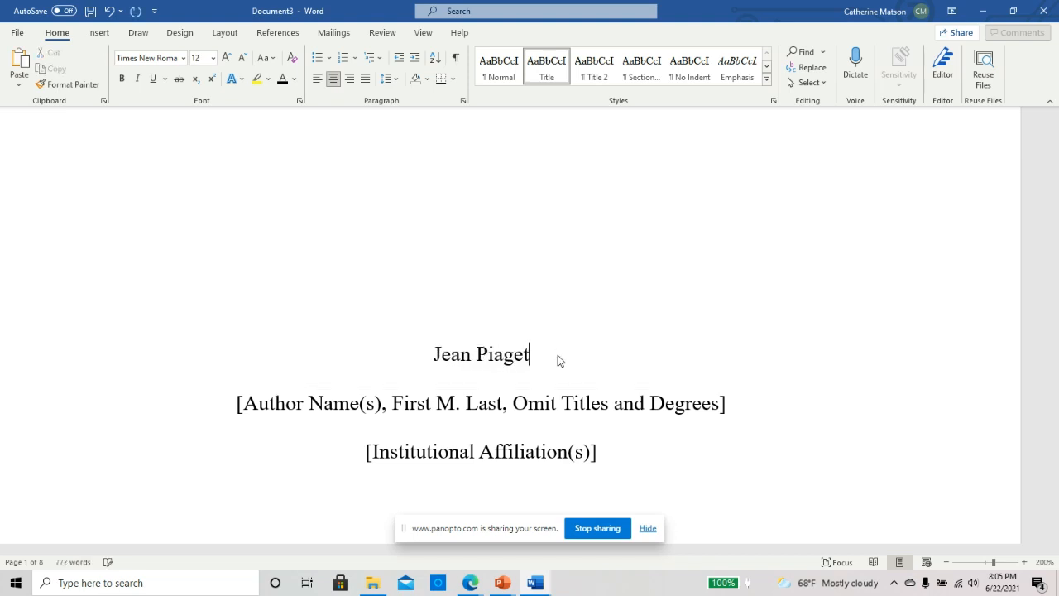
Replace the author placeholder beneath the title with the author's full name
{"action": "left_click", "coordinate": [595, 404]}
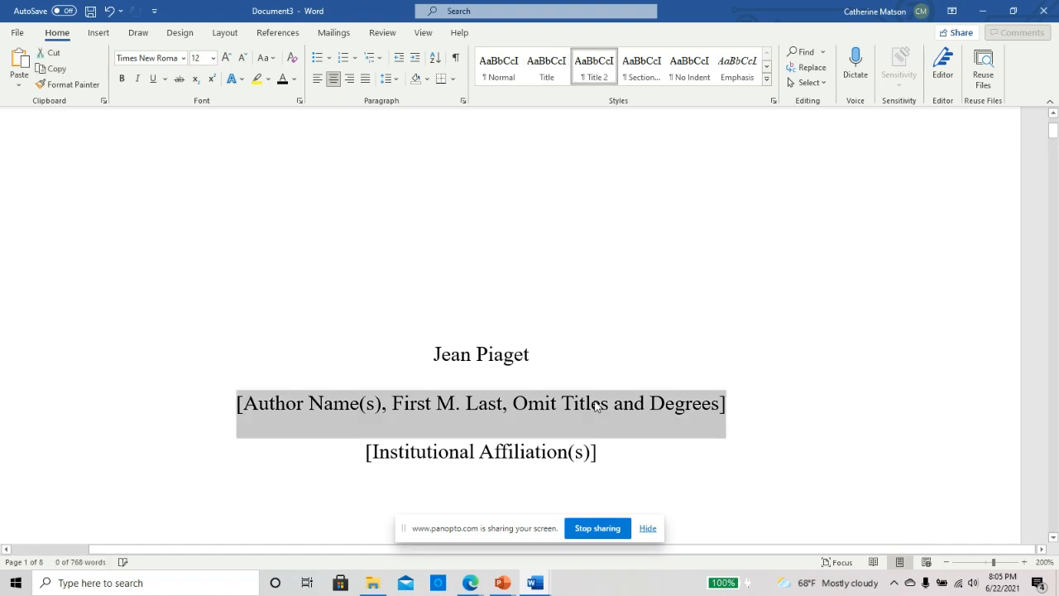
{"action": "type", "text": "Catheirn"}
{"action": "key", "text": "BackSpace"}
{"action": "key", "text": "BackSpace"}
{"action": "key", "text": "BackSpace"}
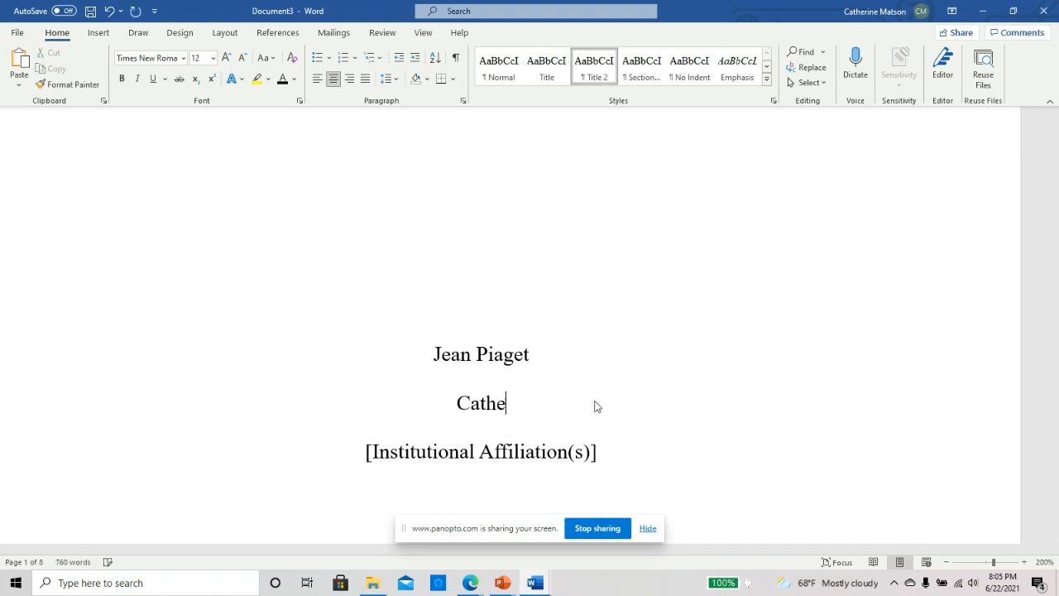
{"action": "type", "text": "rine Matson"}
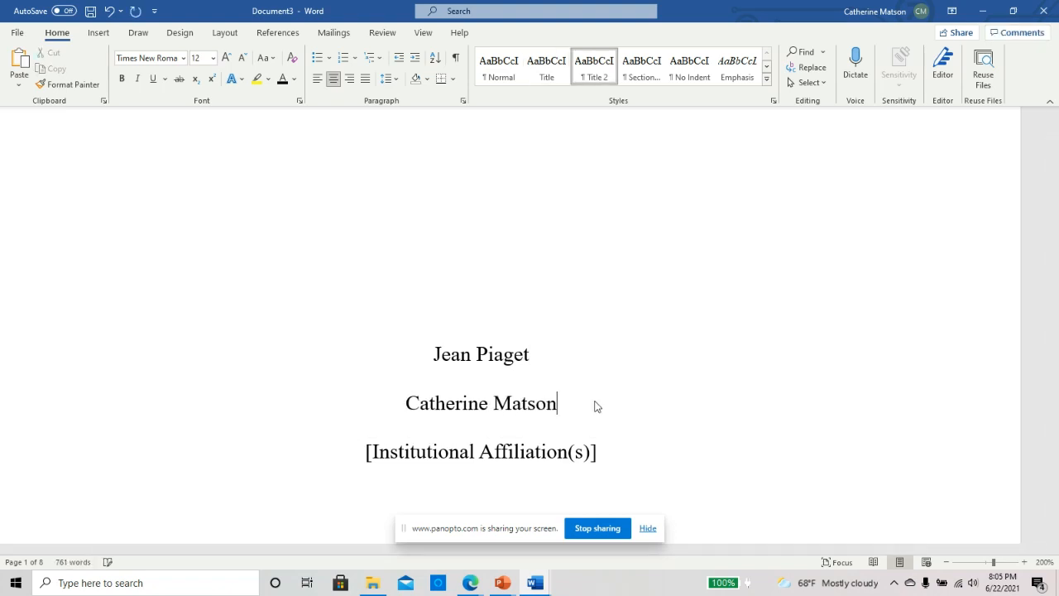
Replace the institutional affiliation placeholder on the title page with "Purdue University Northwest"
{"action": "left_click", "coordinate": [490, 453]}
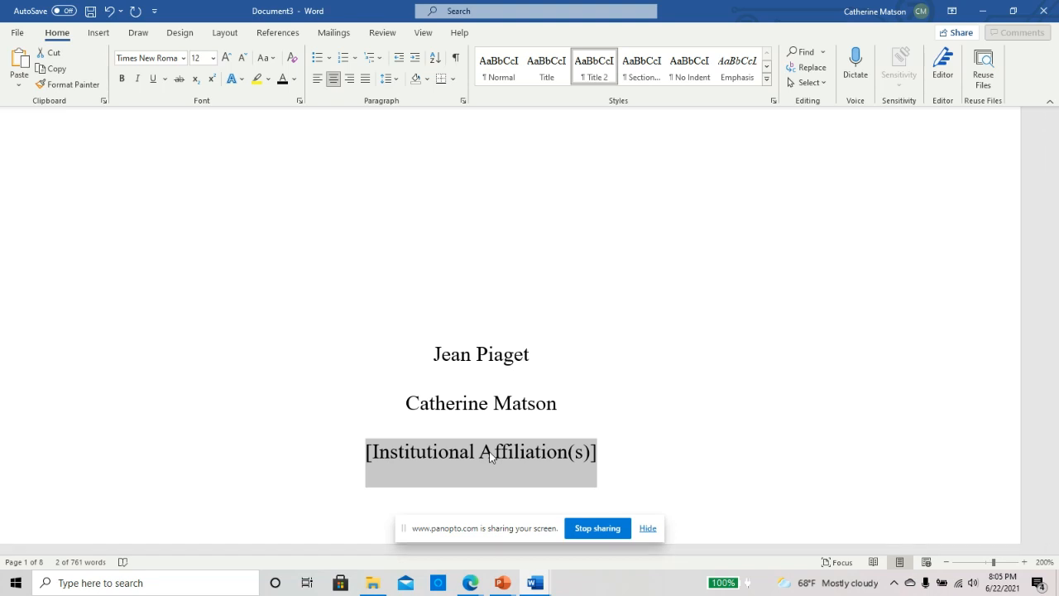
{"action": "type", "text": "Pur"}
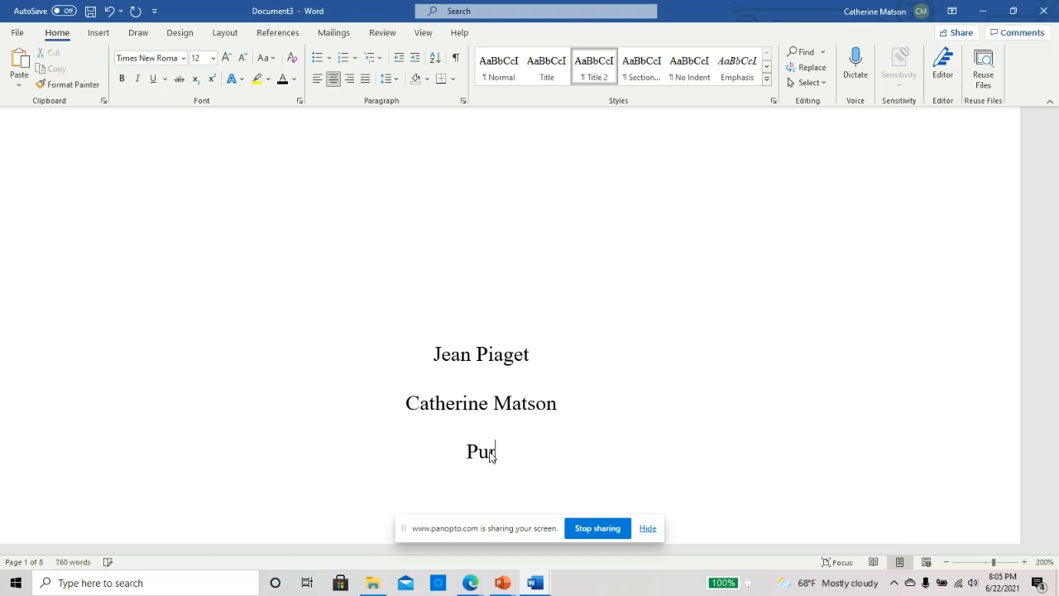
{"action": "type", "text": "due Northwest"}
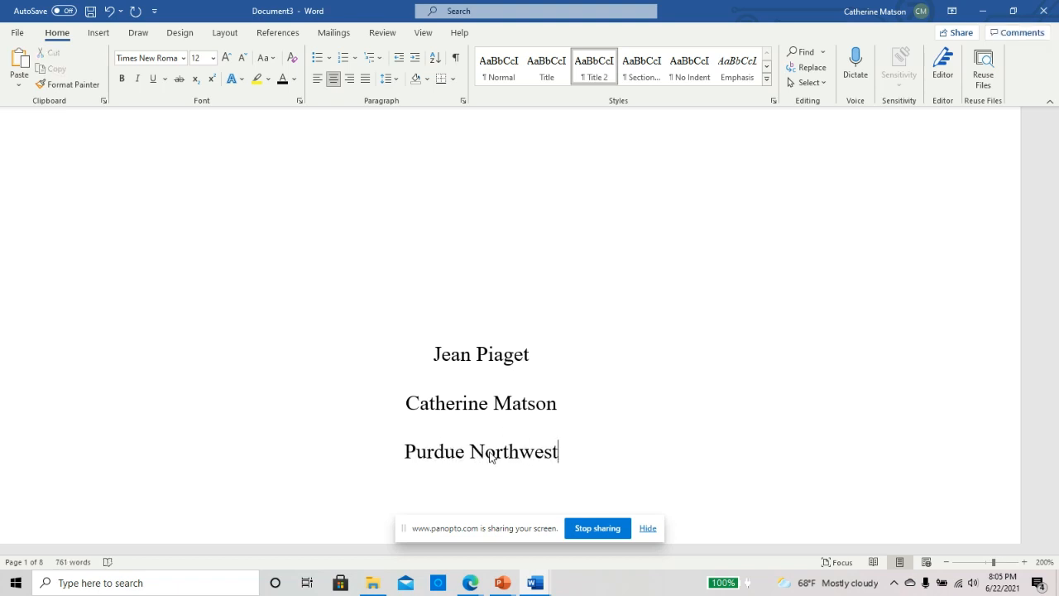
{"action": "left_click", "coordinate": [470, 451]}
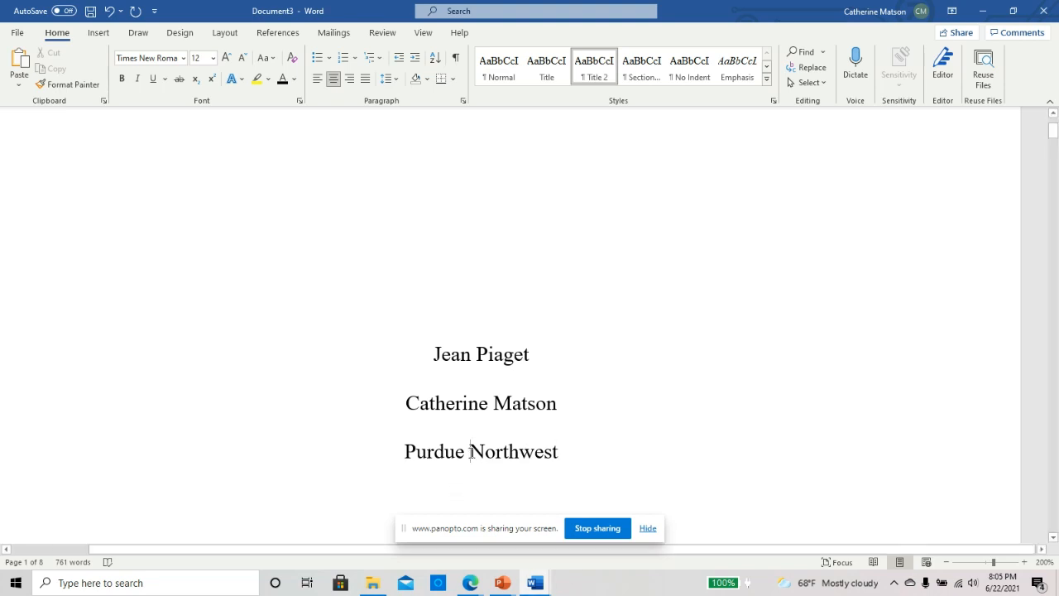
{"action": "type", "text": "Unier"}
{"action": "key", "text": "BackSpace"}
{"action": "key", "text": "BackSpace"}
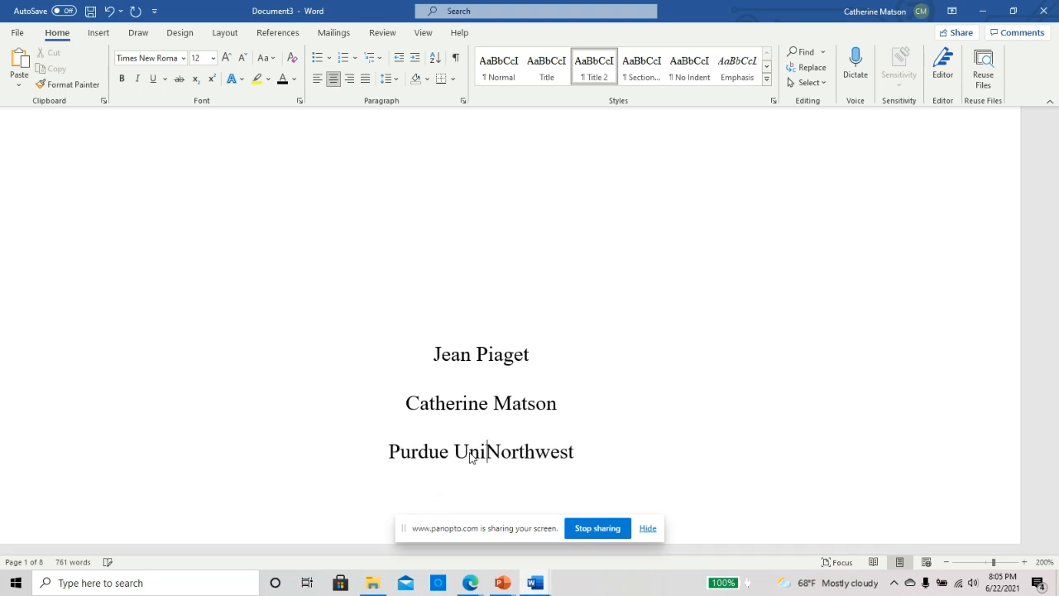
{"action": "type", "text": "versity"}
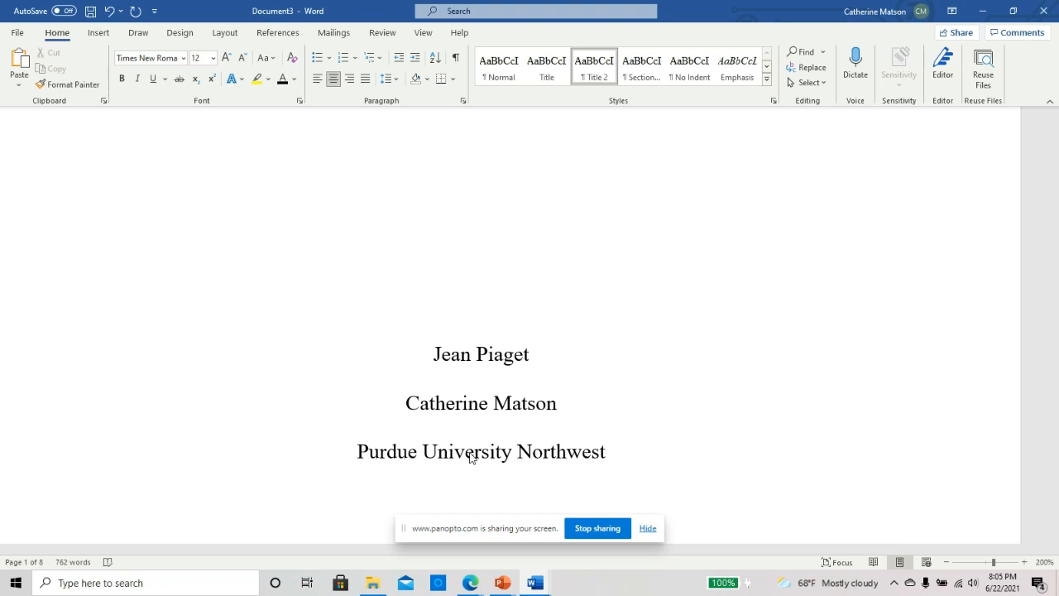
Delete the Author Note heading and its grant/funding placeholder text from the title page
{"action": "scroll", "coordinate": [530, 417], "scroll_direction": "down", "scroll_amount": 2}
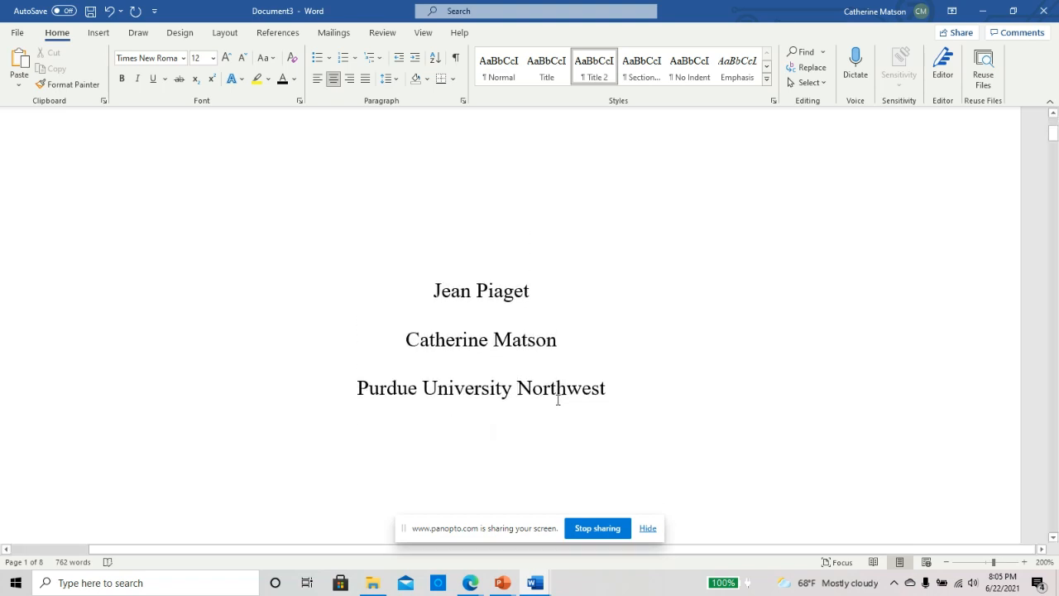
{"action": "left_click", "coordinate": [661, 397]}
{"action": "scroll", "coordinate": [662, 397], "scroll_direction": "up", "scroll_amount": 3}
{"action": "scroll", "coordinate": [662, 397], "scroll_direction": "down", "scroll_amount": 10}
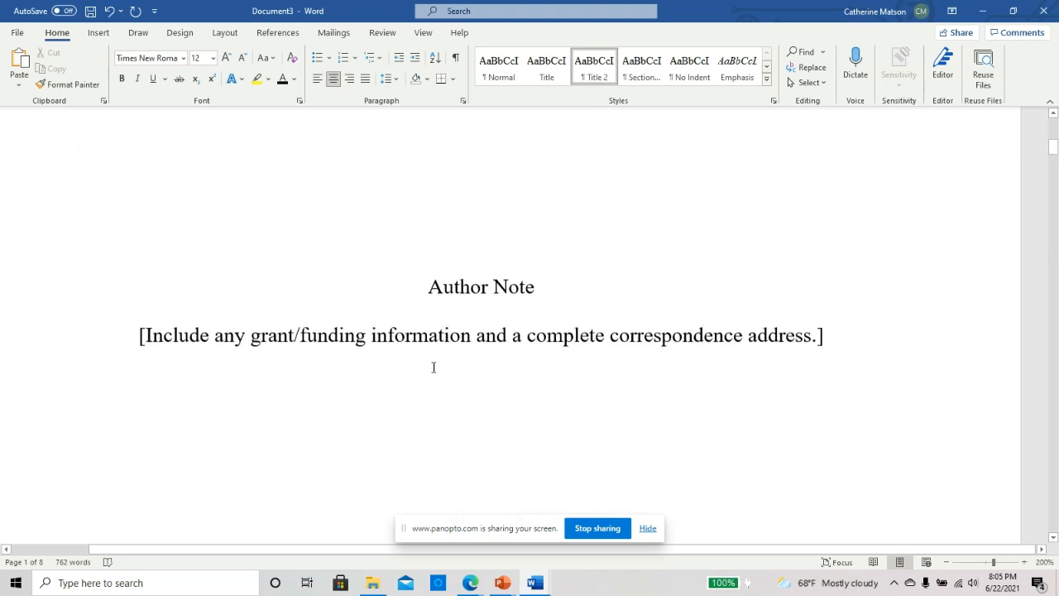
{"action": "left_click_drag", "start_coordinate": [429, 259], "coordinate": [819, 314]}
{"action": "key", "text": "Delete"}
Replace the shortened title placeholder in the title page's running head with "JEAN PIAGET" and close the header
{"action": "scroll", "coordinate": [806, 323], "scroll_direction": "up", "scroll_amount": 10}
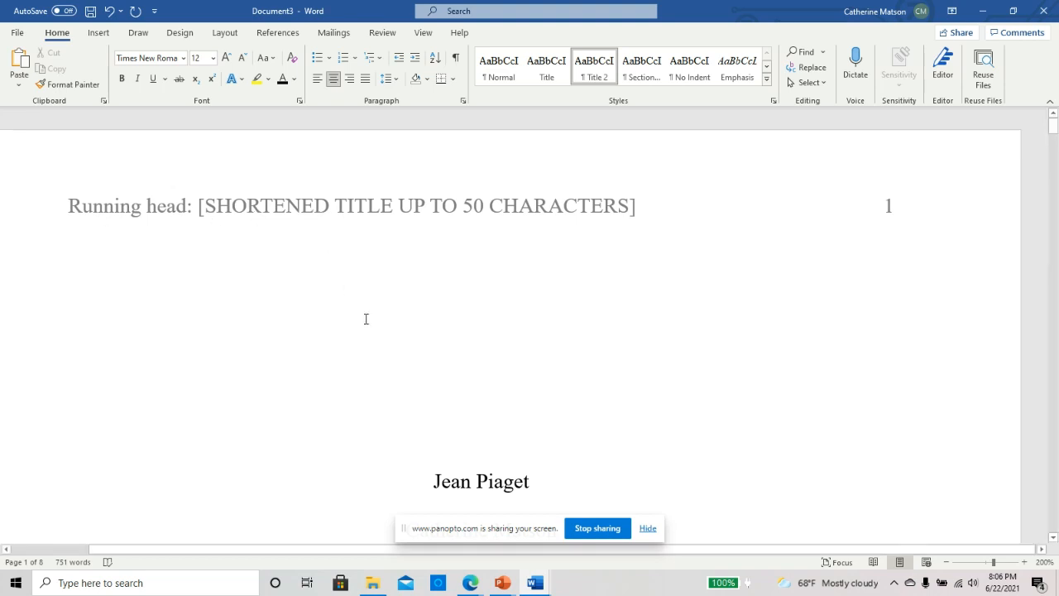
{"action": "scroll", "coordinate": [372, 341], "scroll_direction": "down", "scroll_amount": 5}
{"action": "scroll", "coordinate": [371, 341], "scroll_direction": "down", "scroll_amount": 5}
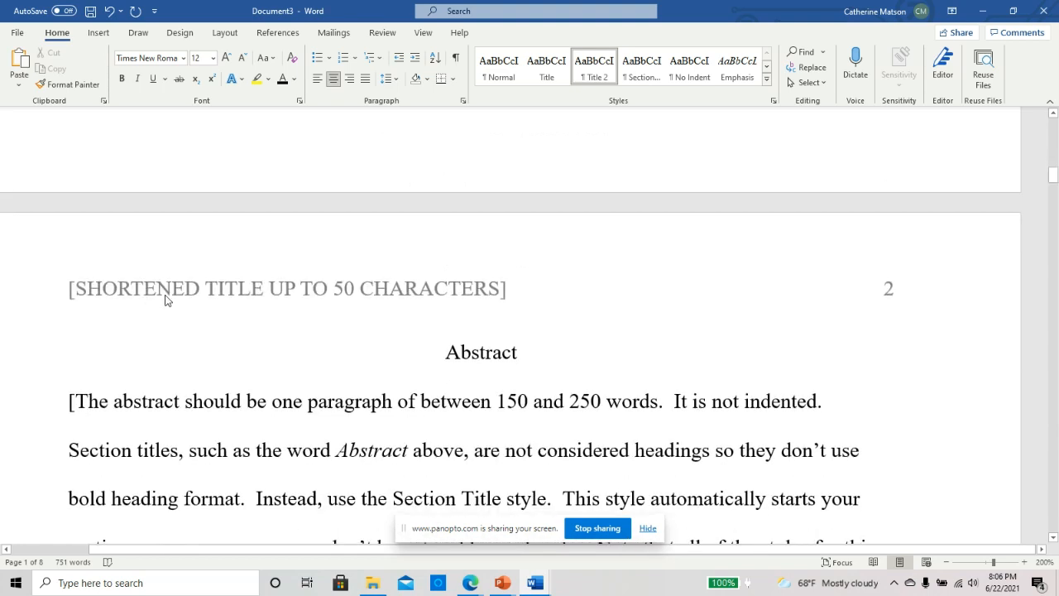
{"action": "scroll", "coordinate": [234, 321], "scroll_direction": "up", "scroll_amount": 3}
{"action": "scroll", "coordinate": [234, 320], "scroll_direction": "up", "scroll_amount": 5}
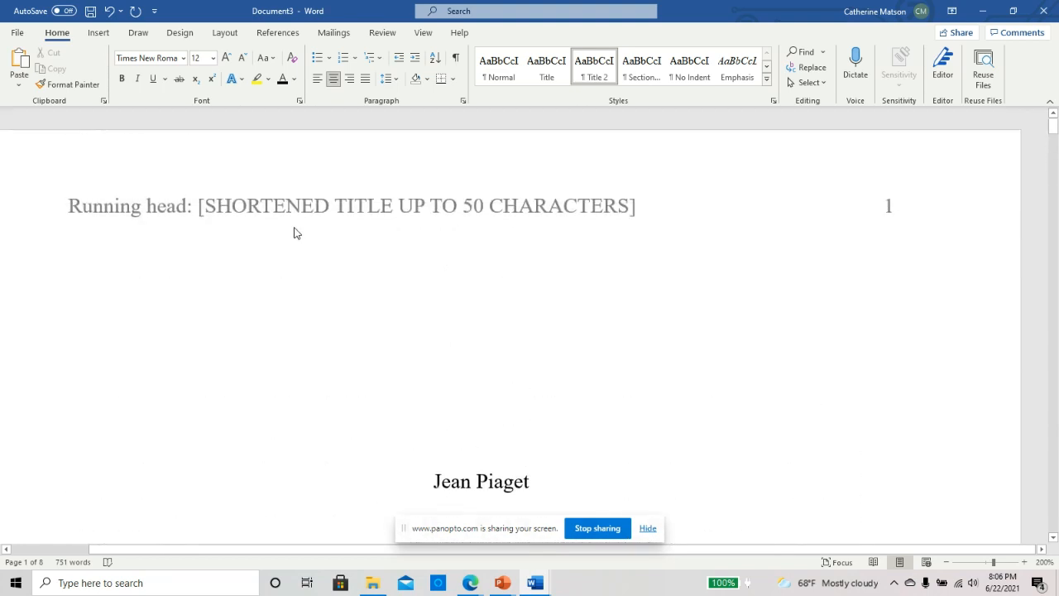
{"action": "left_click", "coordinate": [314, 213]}
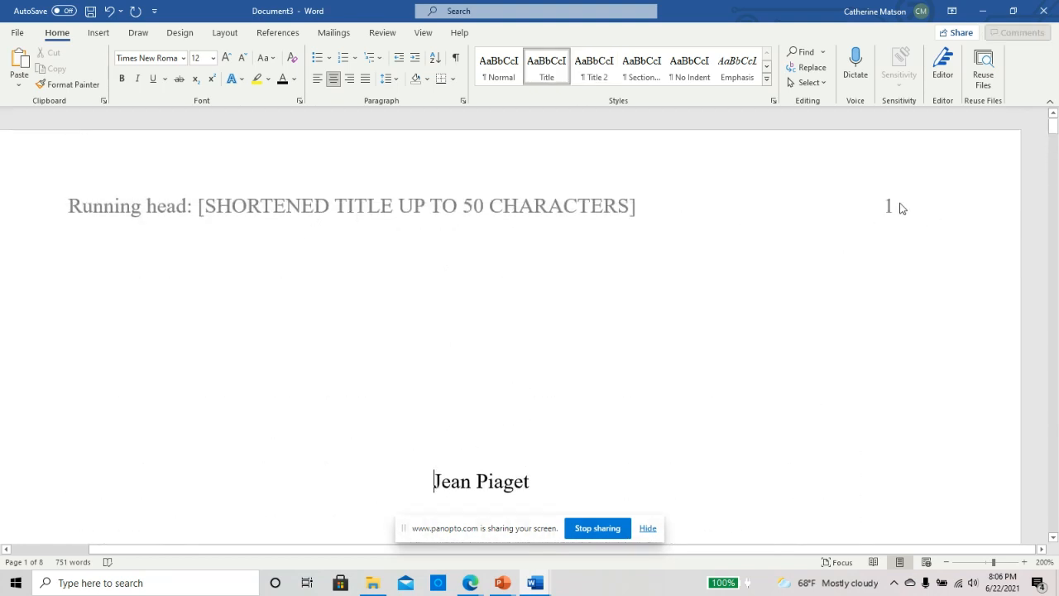
{"action": "double_click", "coordinate": [465, 210]}
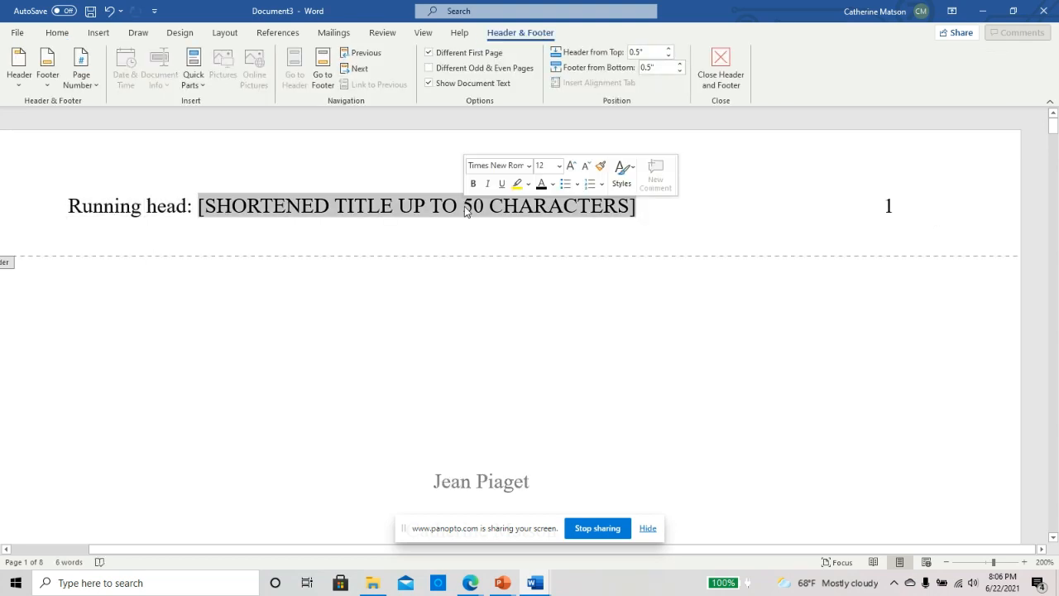
{"action": "type", "text": "JEAN"}
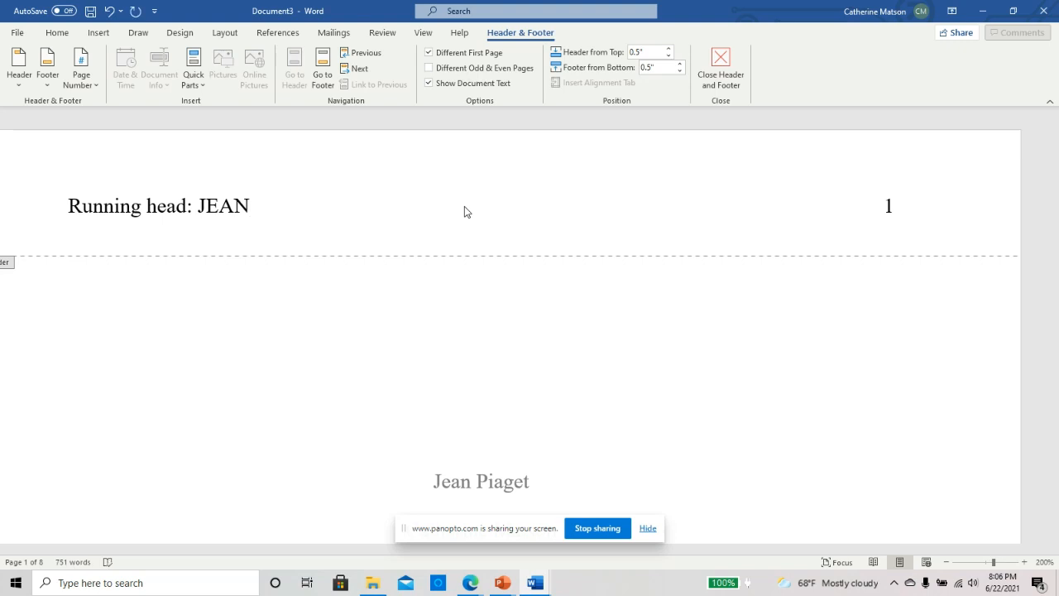
{"action": "type", "text": " PIAGEET"}
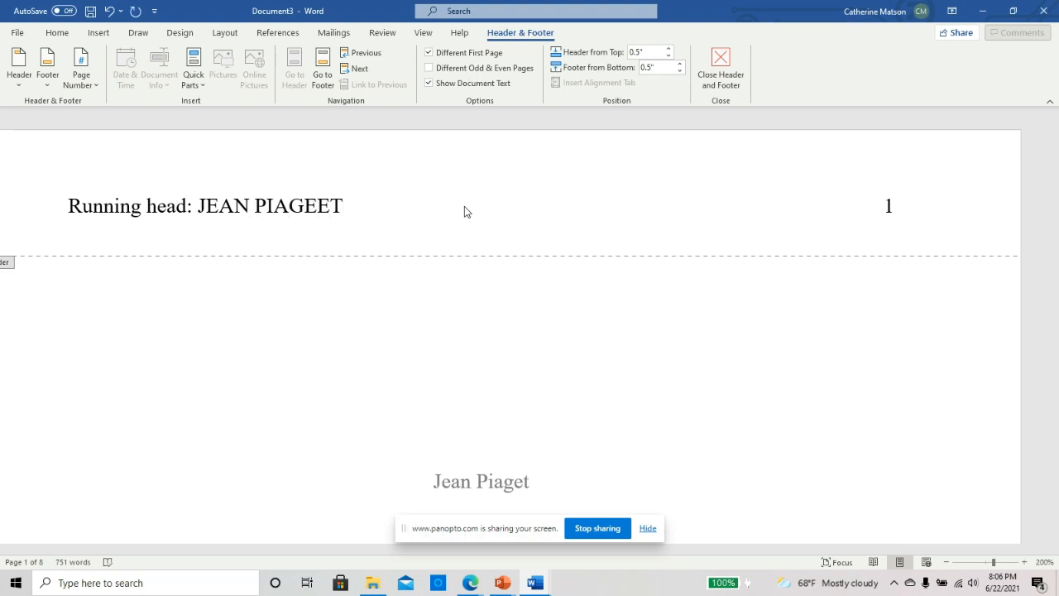
{"action": "key", "text": "BackSpace"}
{"action": "key", "text": "BackSpace"}
{"action": "type", "text": "T"}
{"action": "left_click", "coordinate": [720, 71]}
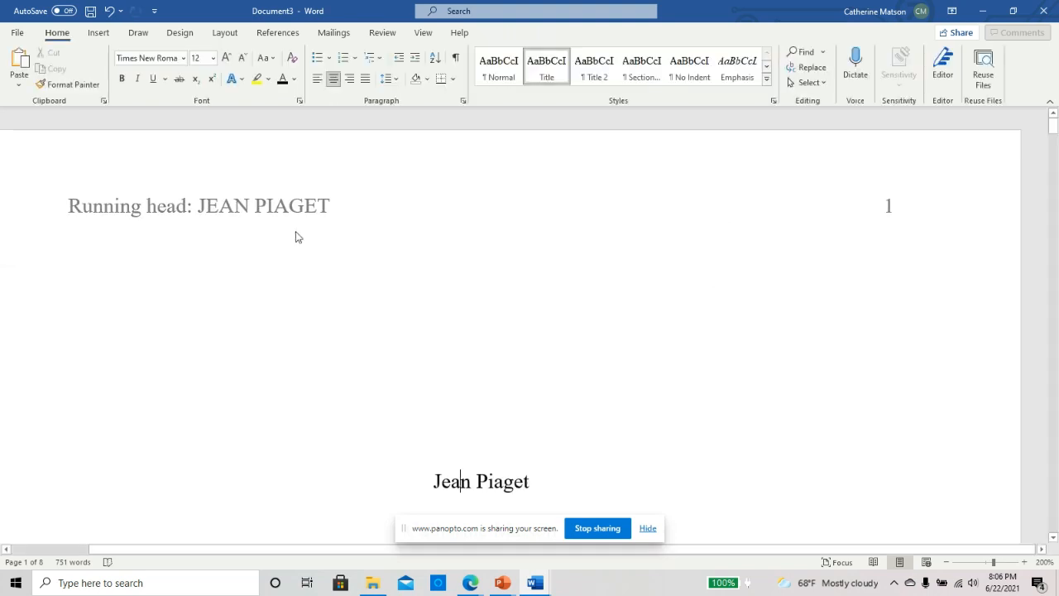
Examine the running head and page number on page 2, the abstract instructions and the keywords line
{"action": "scroll", "coordinate": [254, 274], "scroll_direction": "down", "scroll_amount": 10}
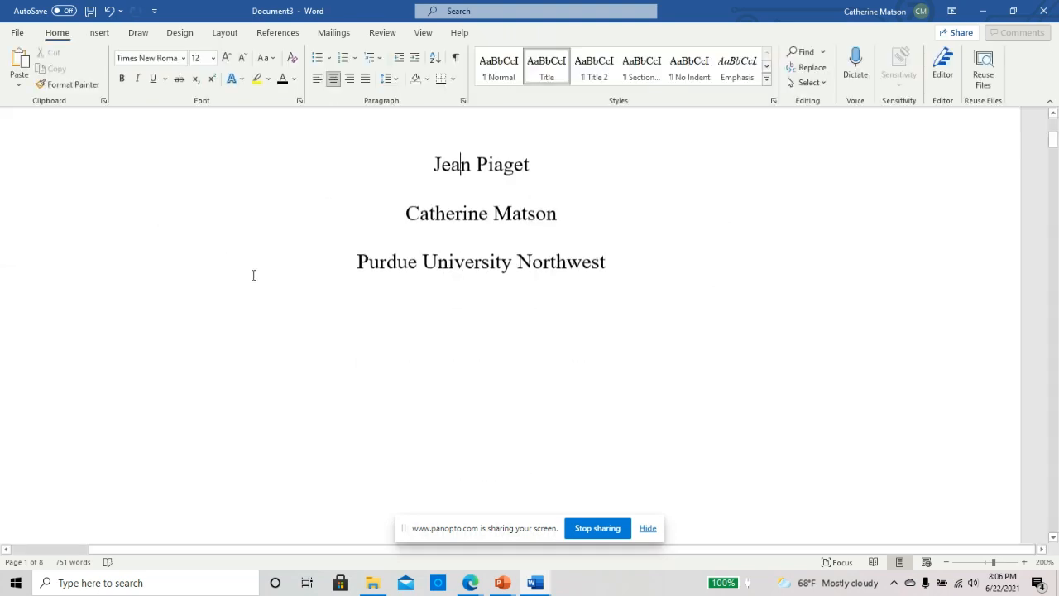
{"action": "scroll", "coordinate": [257, 294], "scroll_direction": "down", "scroll_amount": 5}
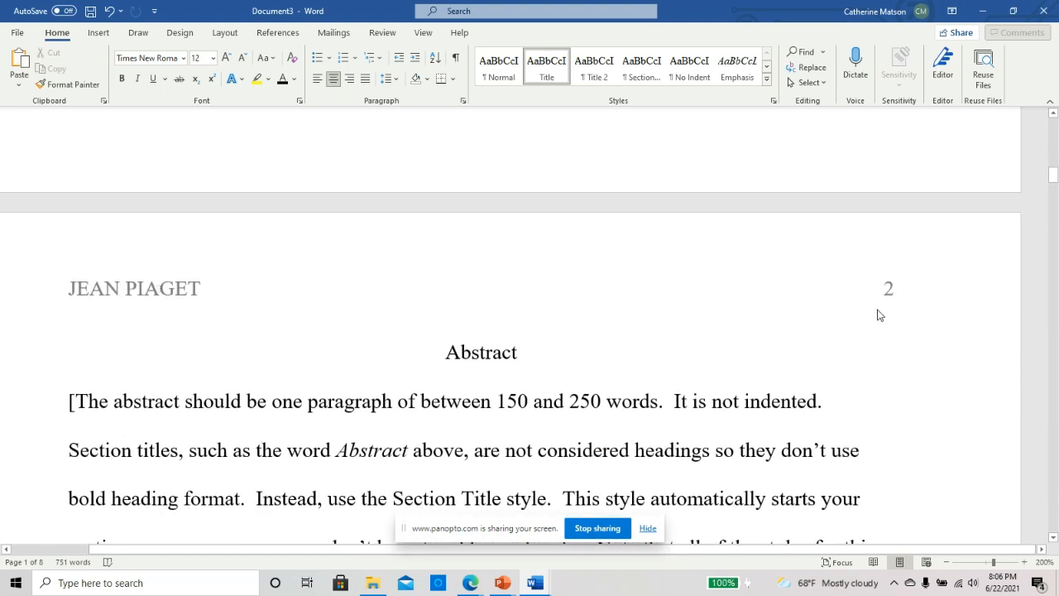
{"action": "scroll", "coordinate": [885, 313], "scroll_direction": "down", "scroll_amount": 4}
{"action": "scroll", "coordinate": [732, 302], "scroll_direction": "down", "scroll_amount": 1}
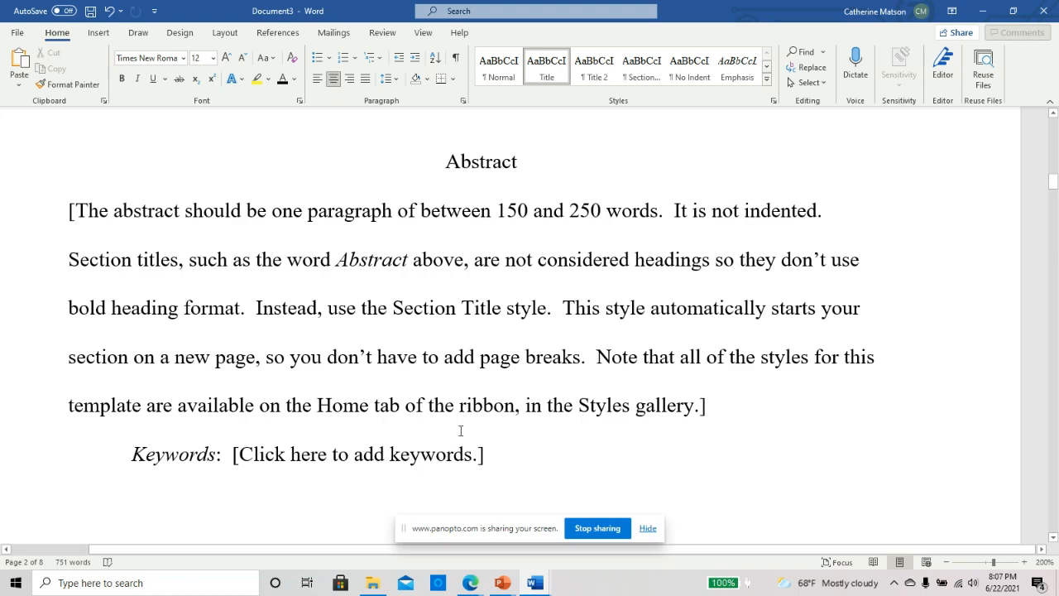
{"action": "scroll", "coordinate": [539, 377], "scroll_direction": "down", "scroll_amount": 5}
{"action": "scroll", "coordinate": [539, 376], "scroll_direction": "up", "scroll_amount": 10}
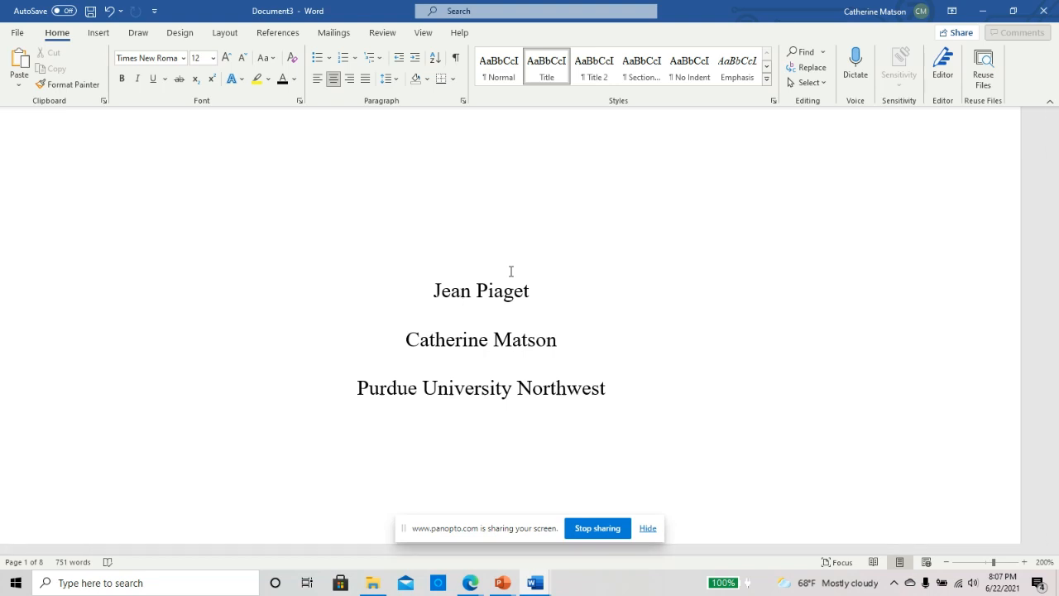
{"action": "scroll", "coordinate": [510, 271], "scroll_direction": "down", "scroll_amount": 15}
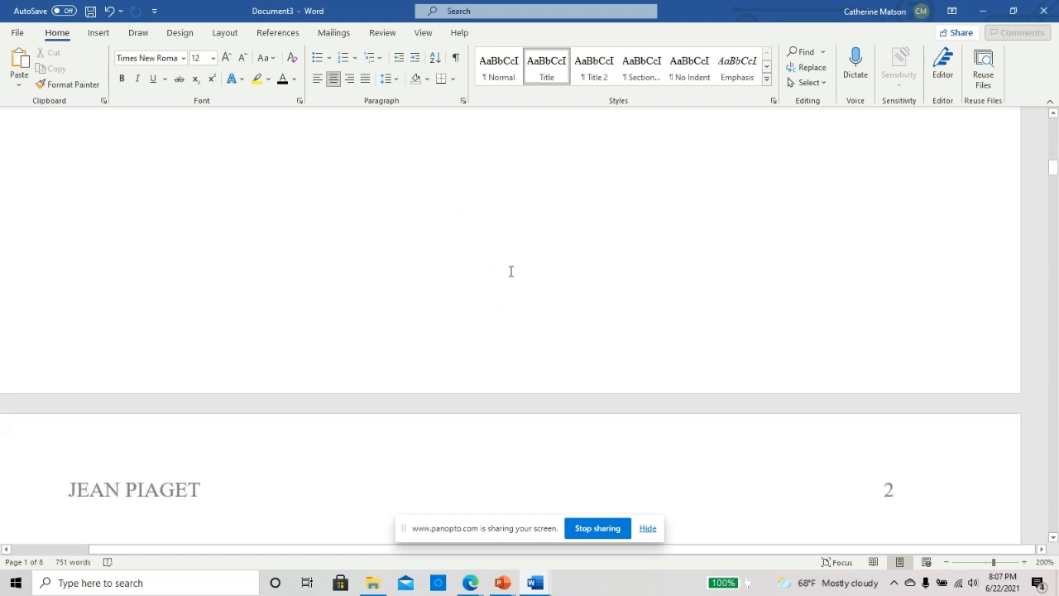
{"action": "scroll", "coordinate": [511, 272], "scroll_direction": "down", "scroll_amount": 1}
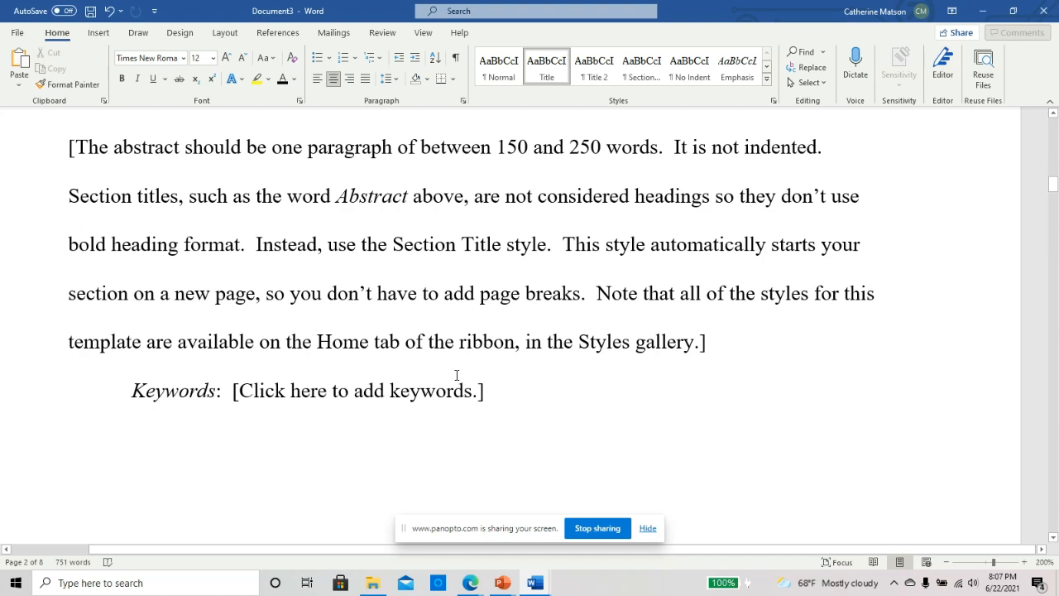
Replace the keywords placeholder below the abstract with "Sensorimotor, Preoperational, Concrete Operational, Formal Operational"
{"action": "left_click", "coordinate": [436, 396]}
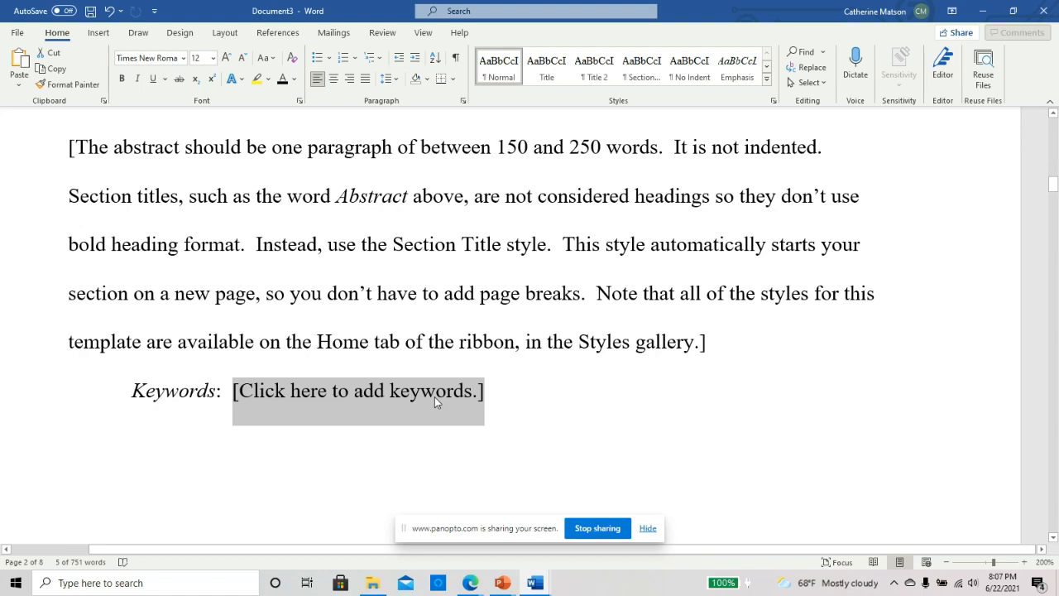
{"action": "type", "text": "Sensor"}
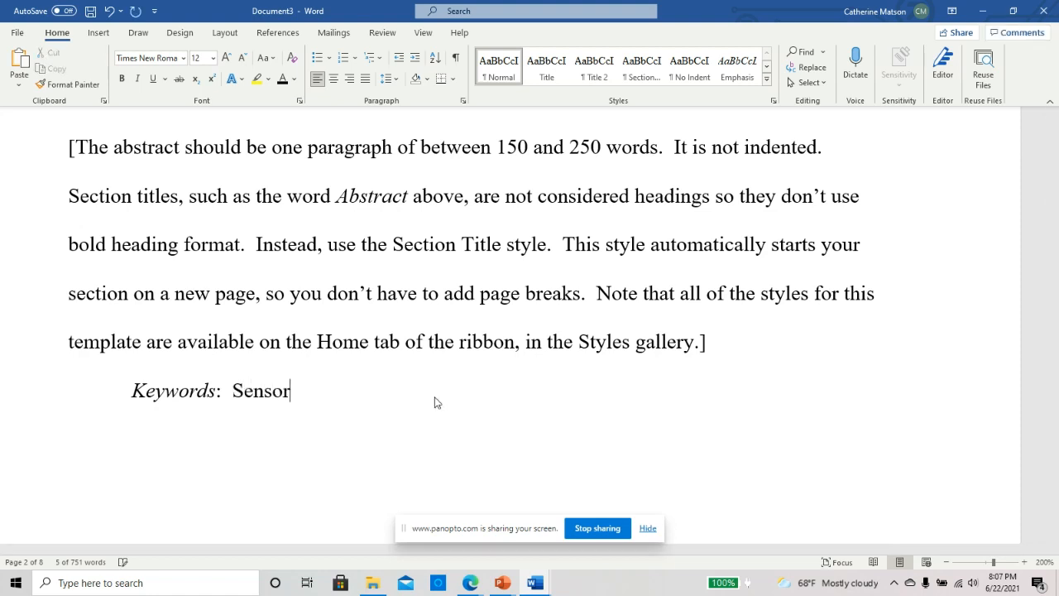
{"action": "type", "text": "imotor"}
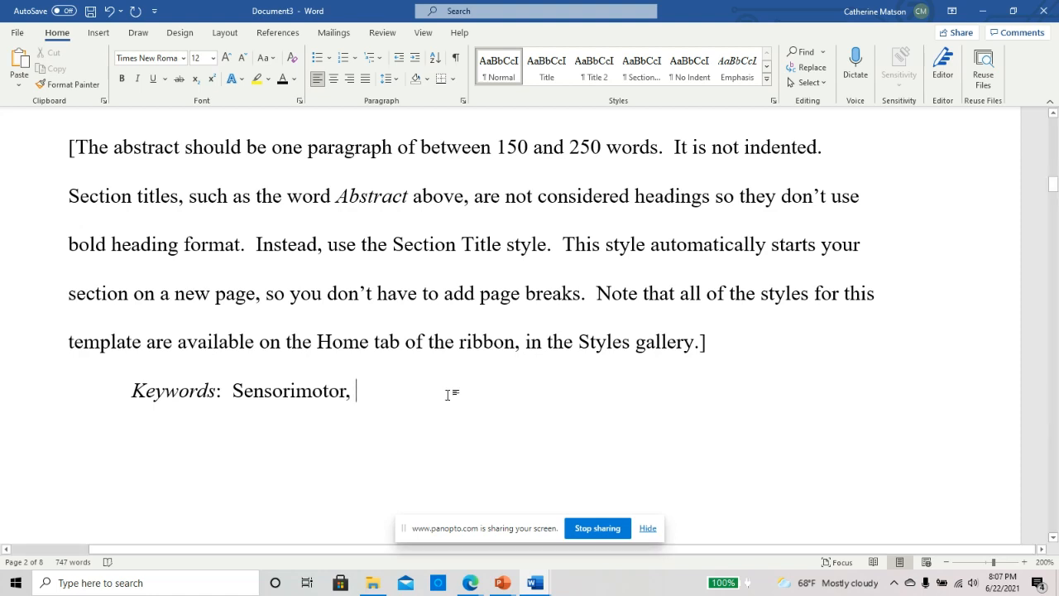
{"action": "type", "text": ", Preo"}
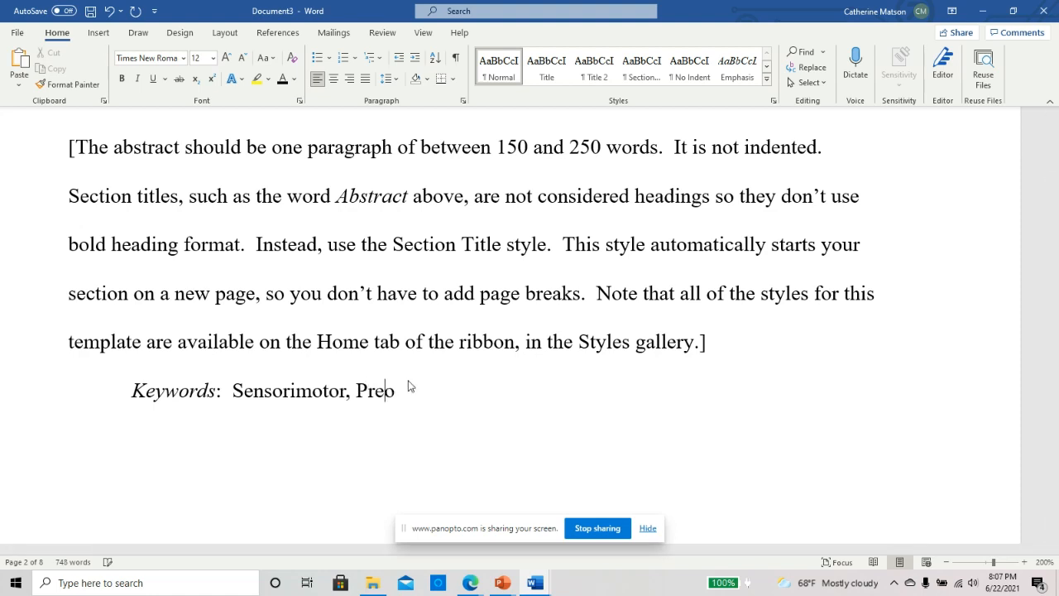
{"action": "type", "text": "perational "}
{"action": "type", "text": "Conc"}
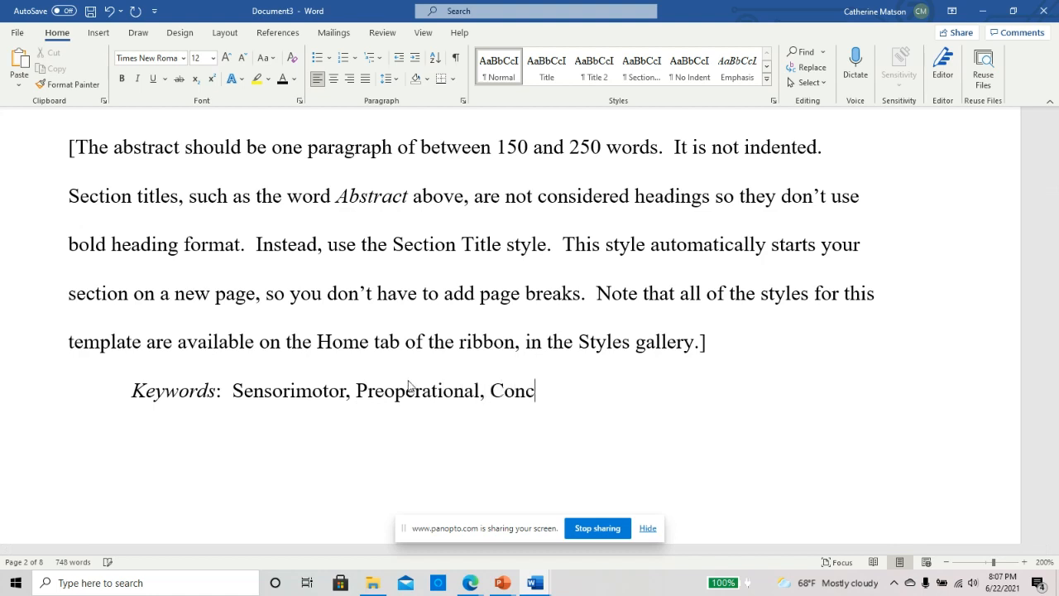
{"action": "type", "text": "rete Operation"}
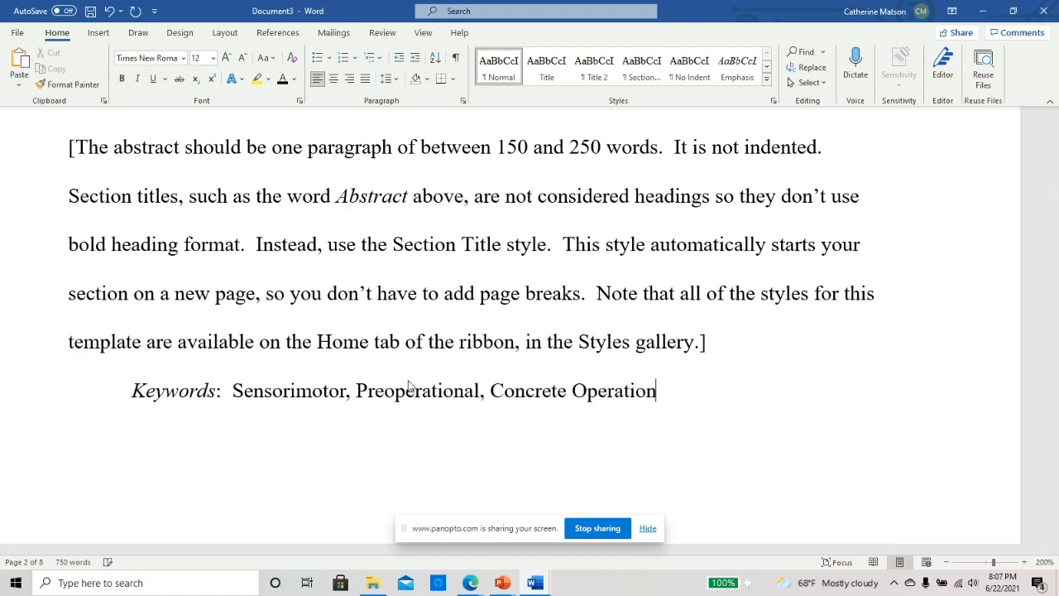
{"action": "type", "text": "s"}
{"action": "key", "text": "BackSpace"}
{"action": "type", "text": "al, Formal Operational"}
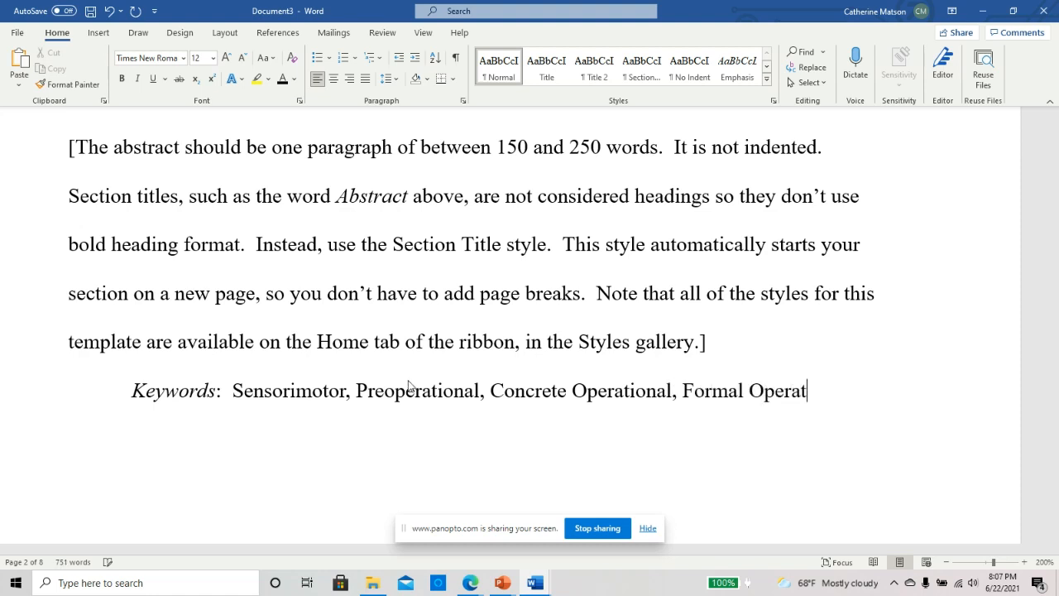
Try deleting the placeholder paragraph under the Abstract heading
{"action": "scroll", "coordinate": [407, 384], "scroll_direction": "up", "scroll_amount": 3}
{"action": "scroll", "coordinate": [469, 348], "scroll_direction": "down", "scroll_amount": 2}
{"action": "triple_click", "coordinate": [468, 348]}
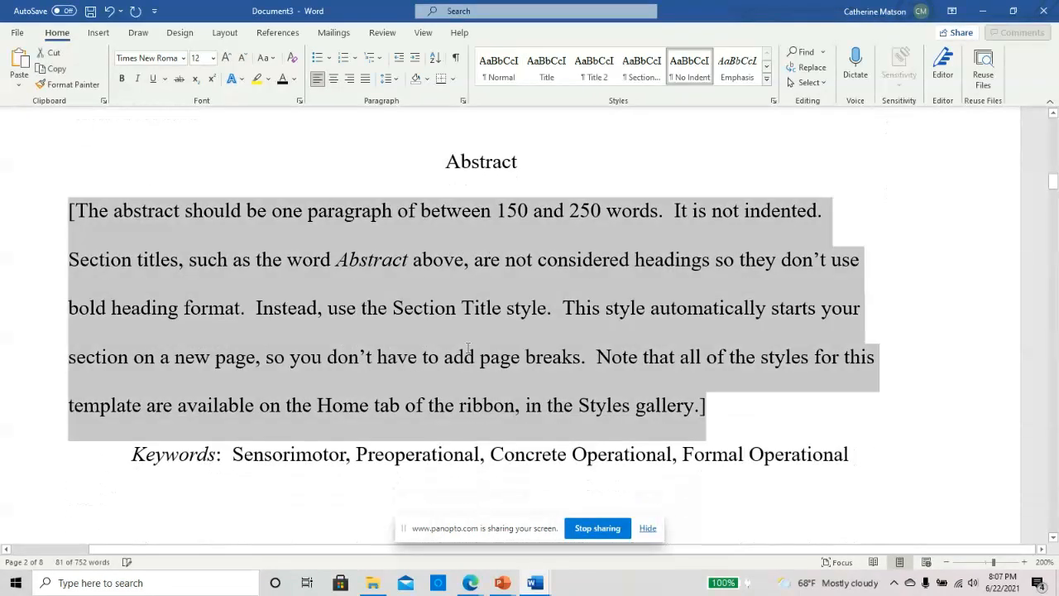
{"action": "key", "text": "Delete"}
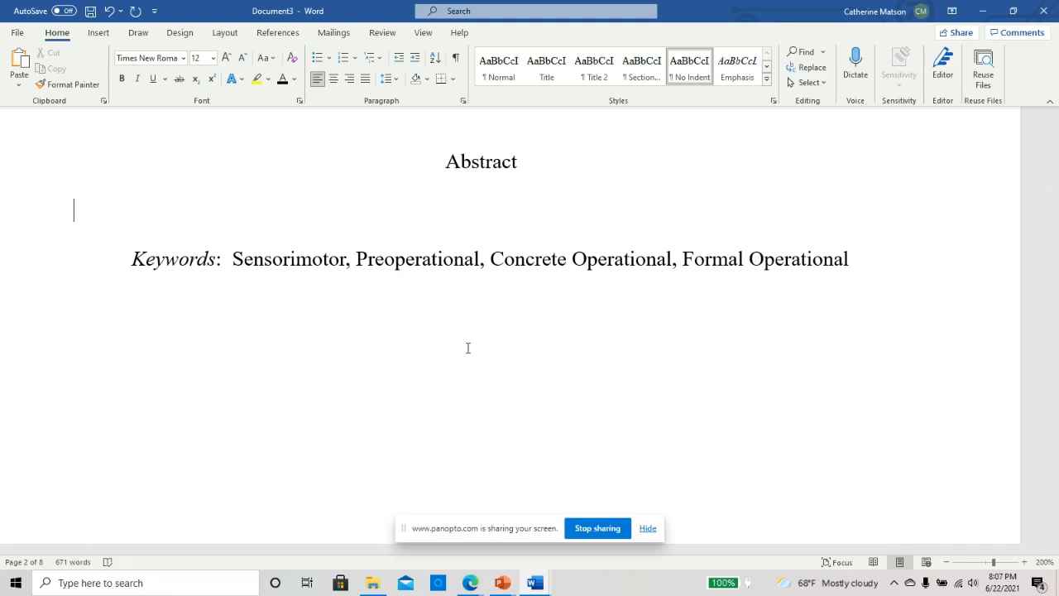
Undo the deletion of the abstract placeholder paragraph
{"action": "scroll", "coordinate": [468, 348], "scroll_direction": "down", "scroll_amount": 10}
{"action": "scroll", "coordinate": [295, 201], "scroll_direction": "up", "scroll_amount": 10}
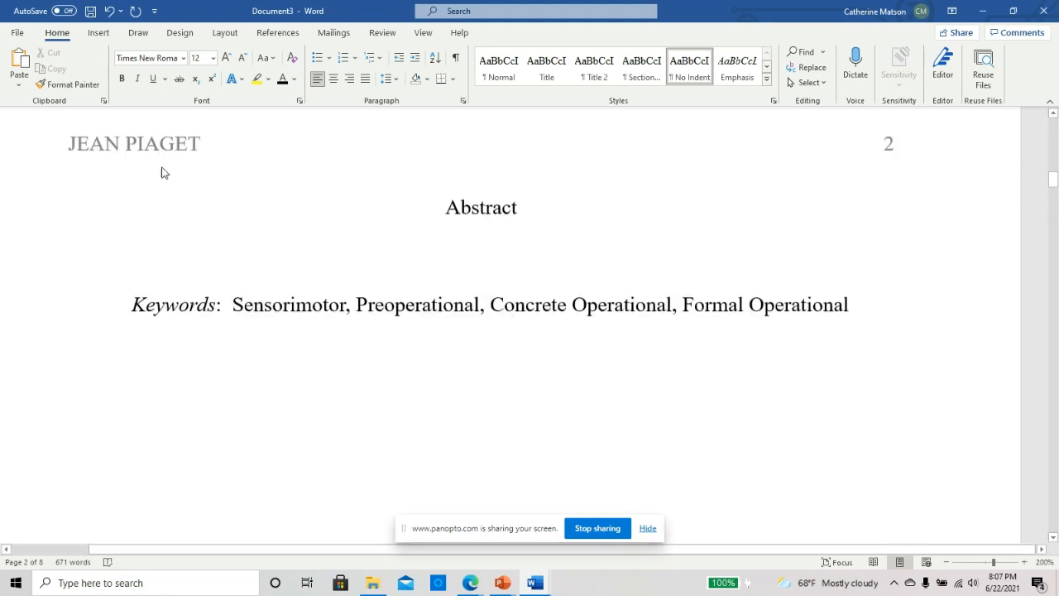
{"action": "scroll", "coordinate": [161, 172], "scroll_direction": "up", "scroll_amount": 3}
{"action": "left_click", "coordinate": [109, 10]}
Go to the first body page on page 3 and place the cursor in its title line
{"action": "scroll", "coordinate": [516, 393], "scroll_direction": "down", "scroll_amount": 4}
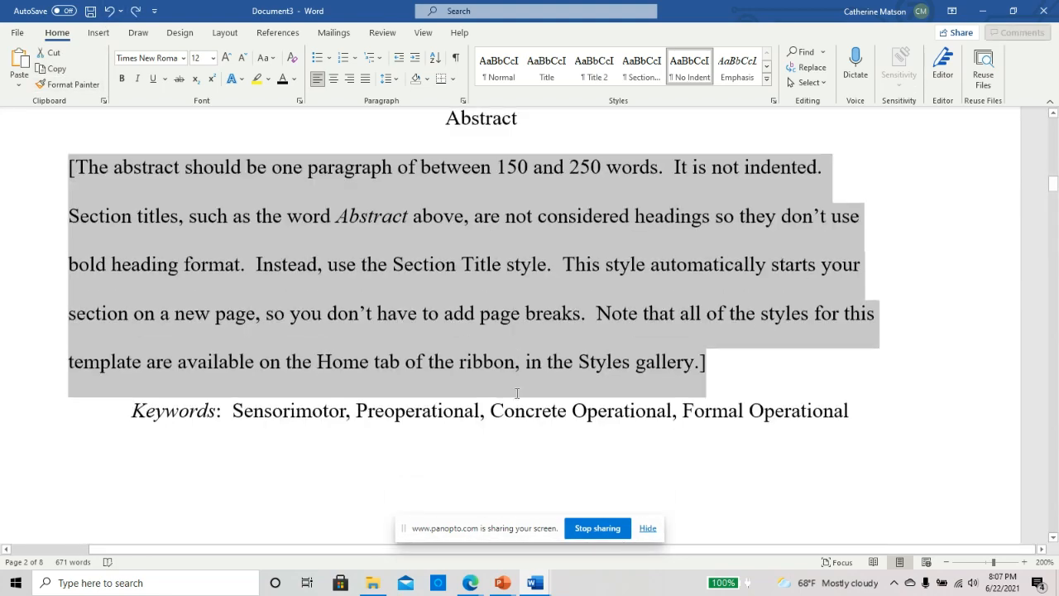
{"action": "scroll", "coordinate": [516, 393], "scroll_direction": "down", "scroll_amount": 12}
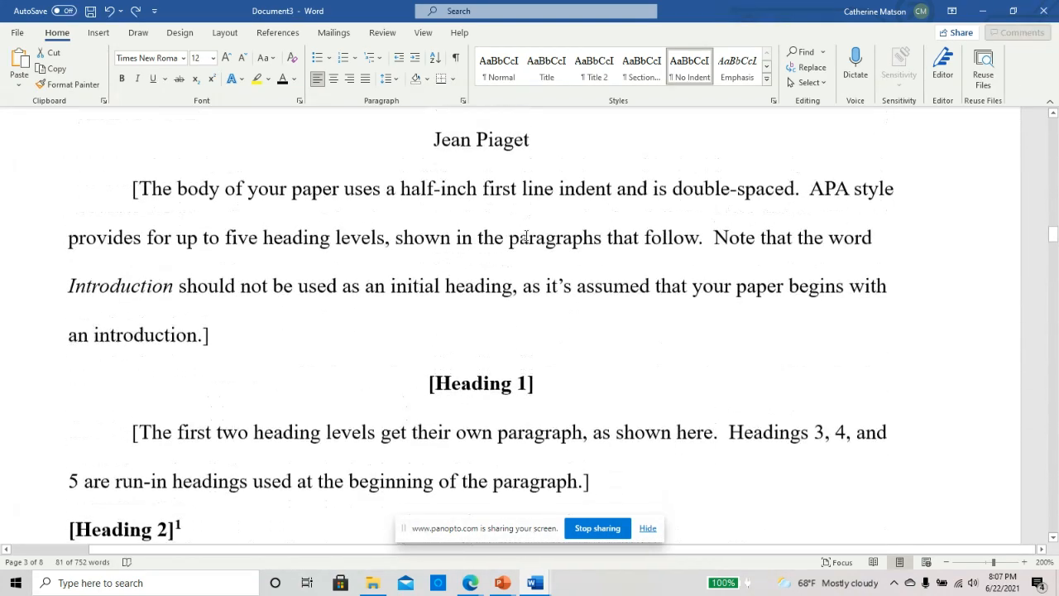
{"action": "scroll", "coordinate": [524, 238], "scroll_direction": "up", "scroll_amount": 2}
{"action": "left_click", "coordinate": [493, 245]}
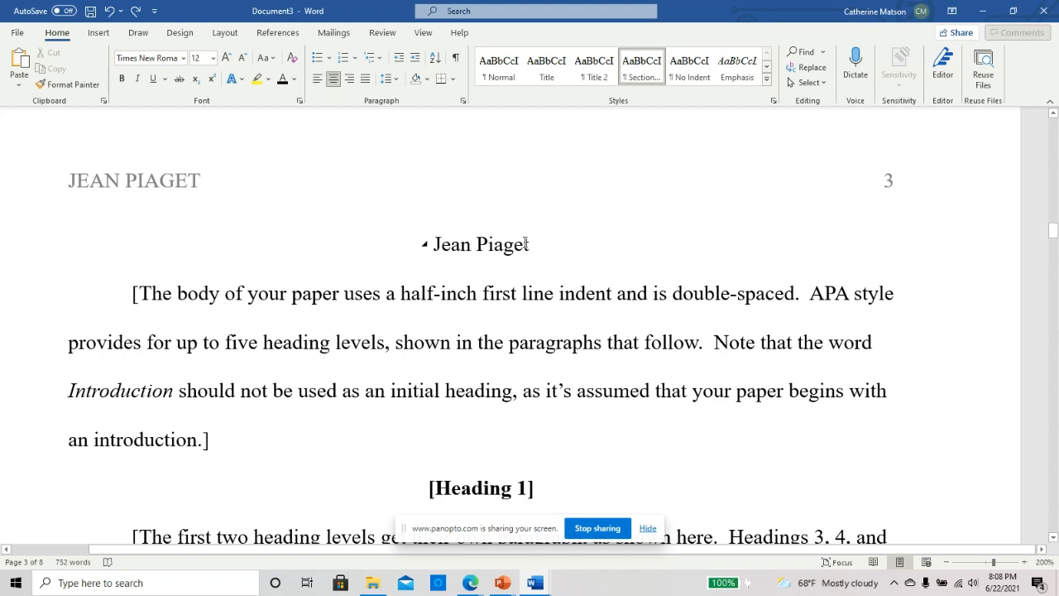
Look through the body template's introduction and Heading 1 to Heading 5 placeholder text down to the References page
{"action": "triple_click", "coordinate": [373, 322]}
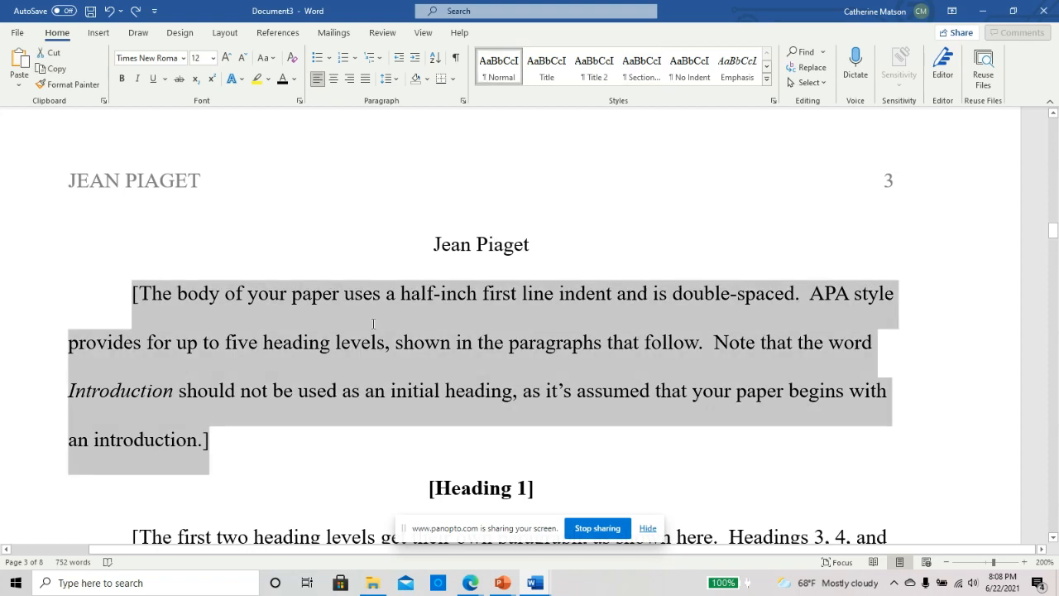
{"action": "scroll", "coordinate": [377, 337], "scroll_direction": "down", "scroll_amount": 5}
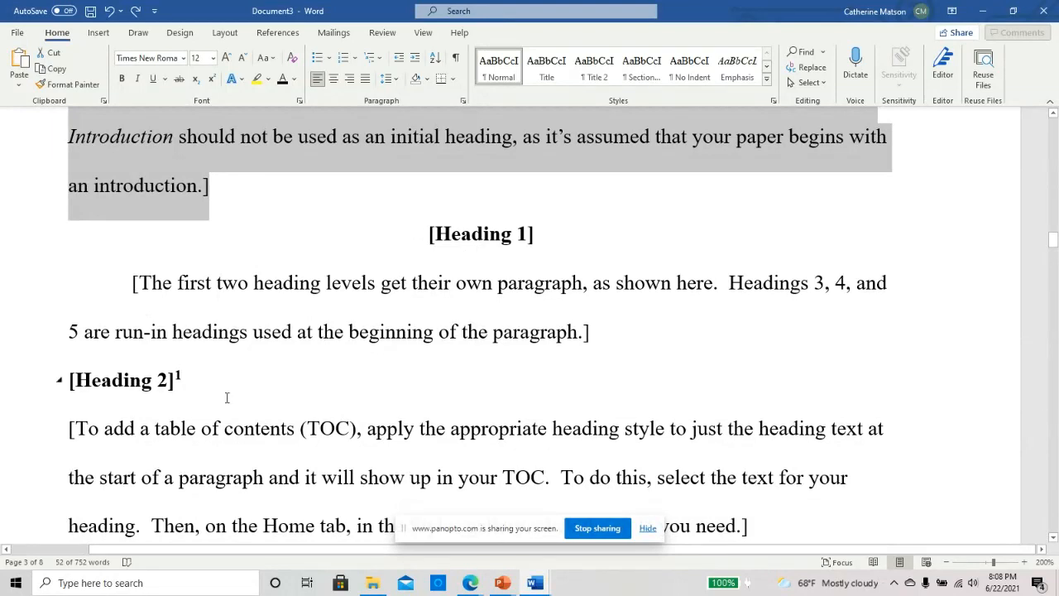
{"action": "scroll", "coordinate": [454, 354], "scroll_direction": "down", "scroll_amount": 3}
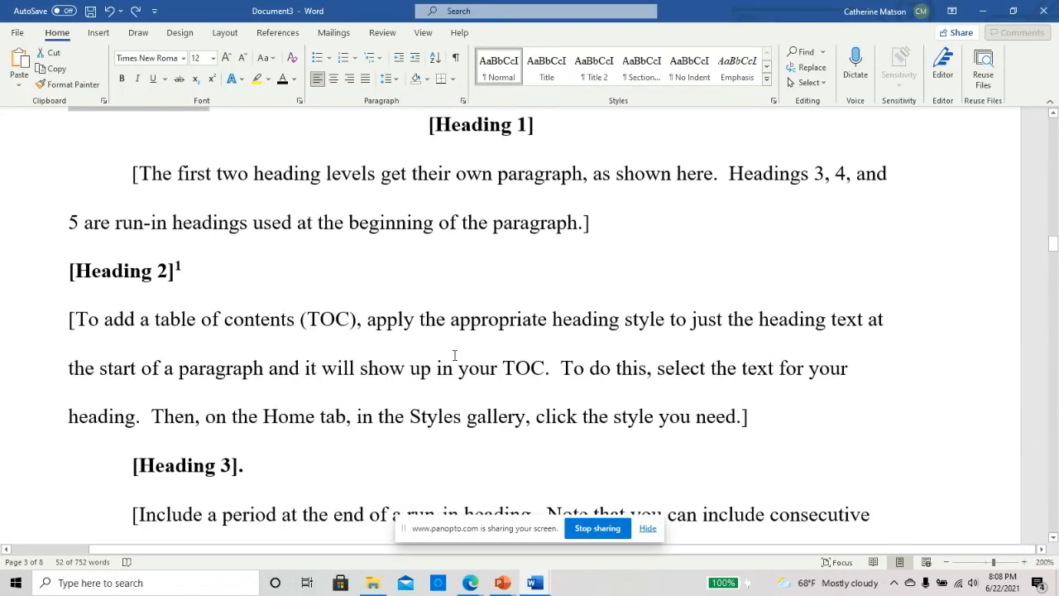
{"action": "scroll", "coordinate": [438, 416], "scroll_direction": "down", "scroll_amount": 20}
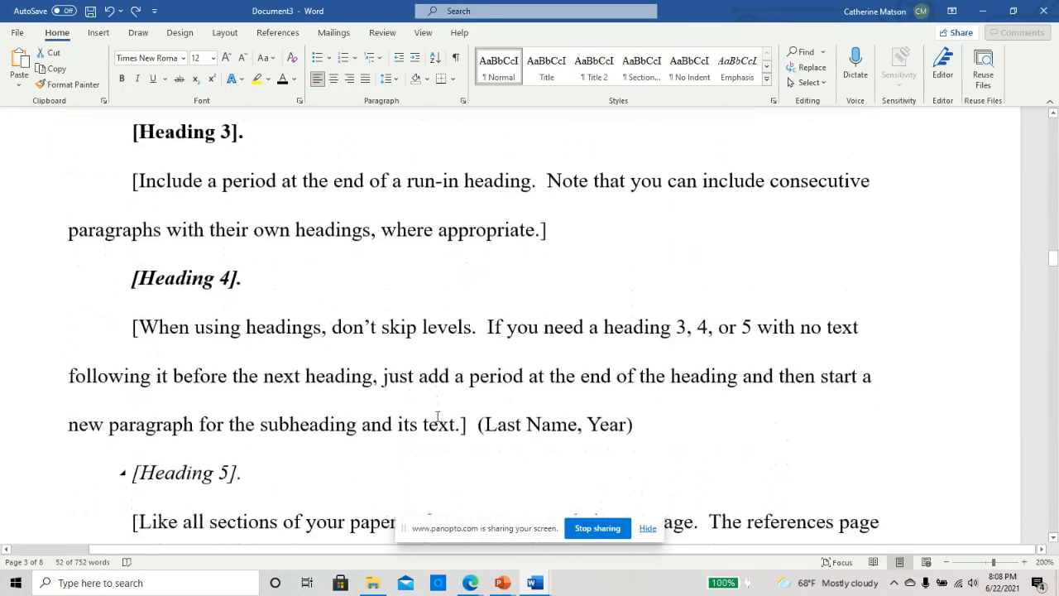
{"action": "scroll", "coordinate": [438, 416], "scroll_direction": "down", "scroll_amount": 15}
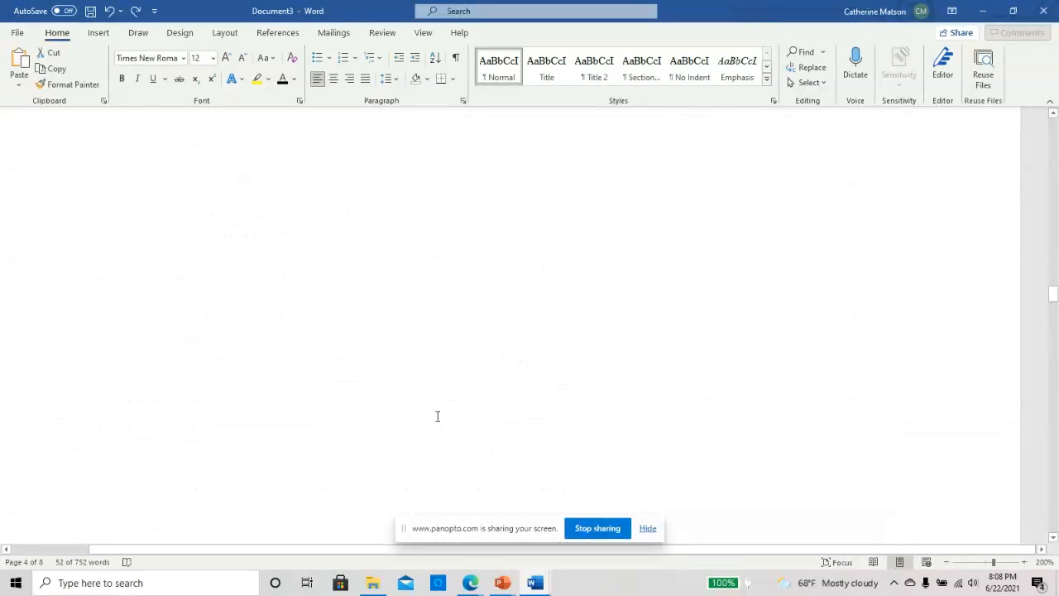
{"action": "scroll", "coordinate": [438, 416], "scroll_direction": "down", "scroll_amount": 5}
Delete the Article Title and Book Title placeholder sources from the document's current source list
{"action": "left_click", "coordinate": [449, 333]}
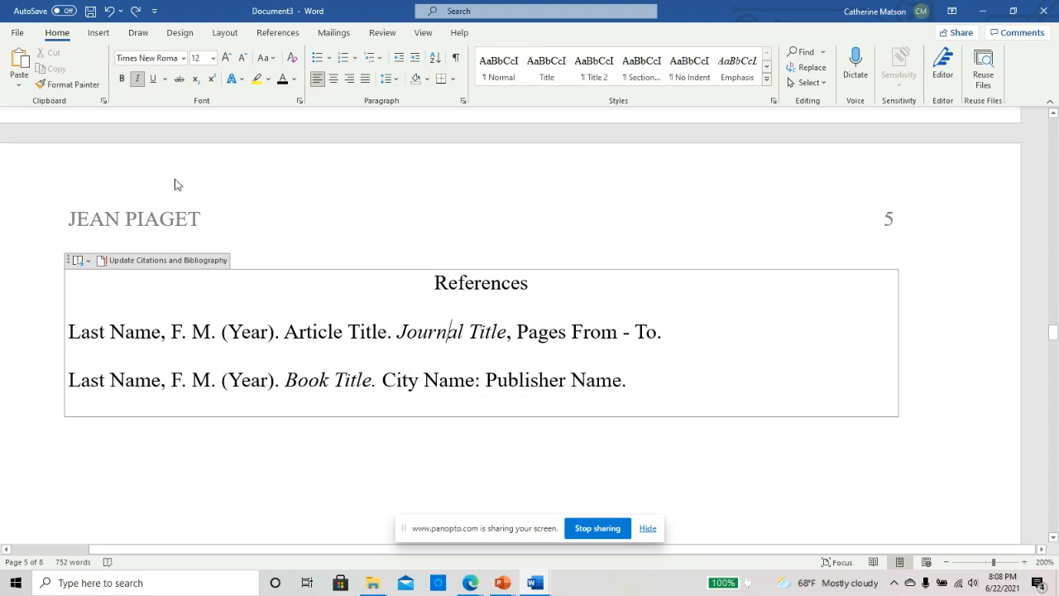
{"action": "left_click", "coordinate": [273, 34]}
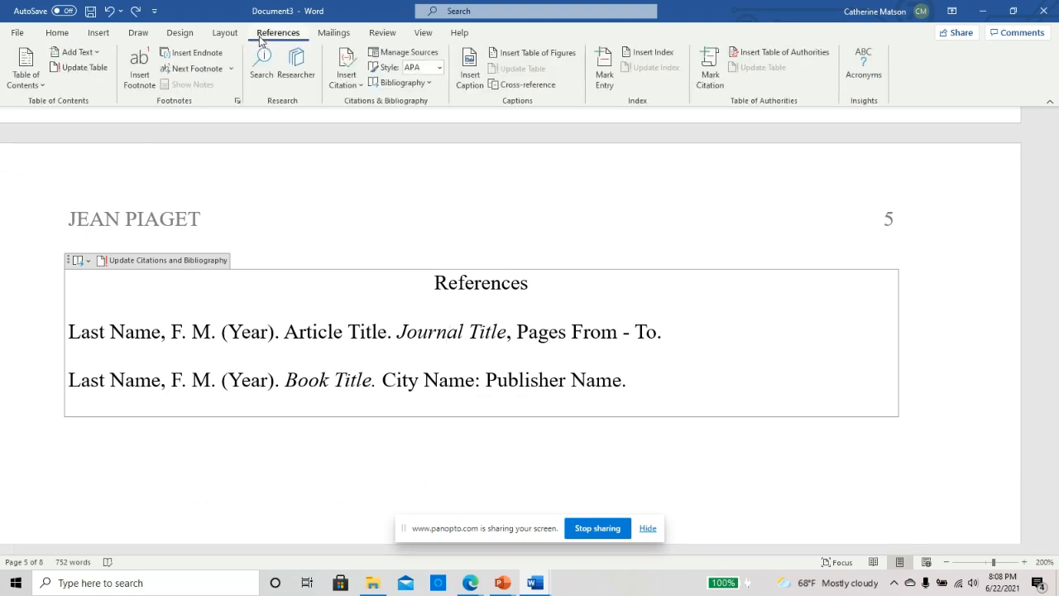
{"action": "left_click", "coordinate": [348, 85]}
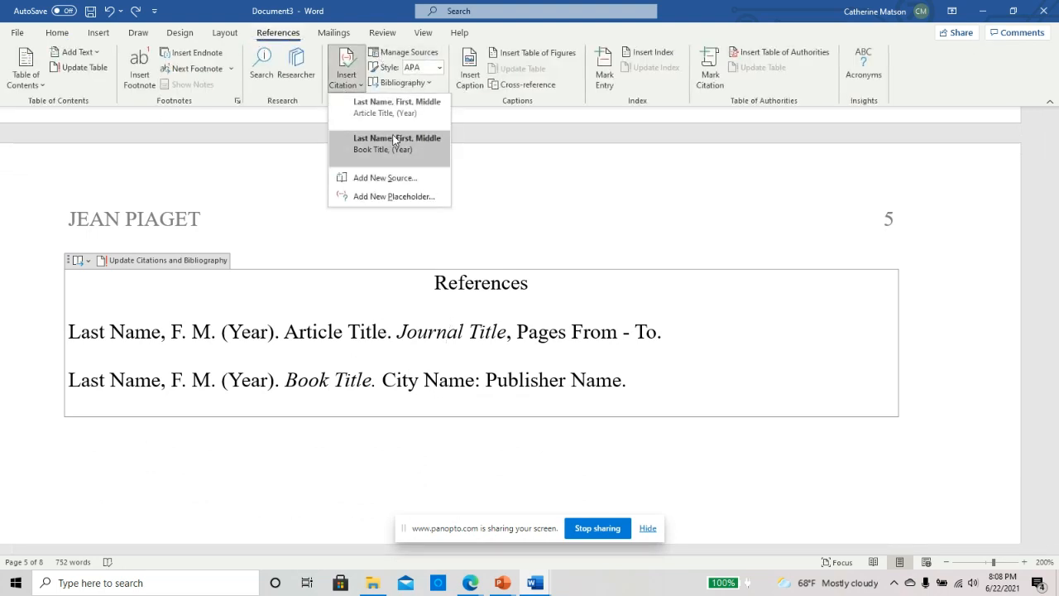
{"action": "left_click", "coordinate": [412, 55]}
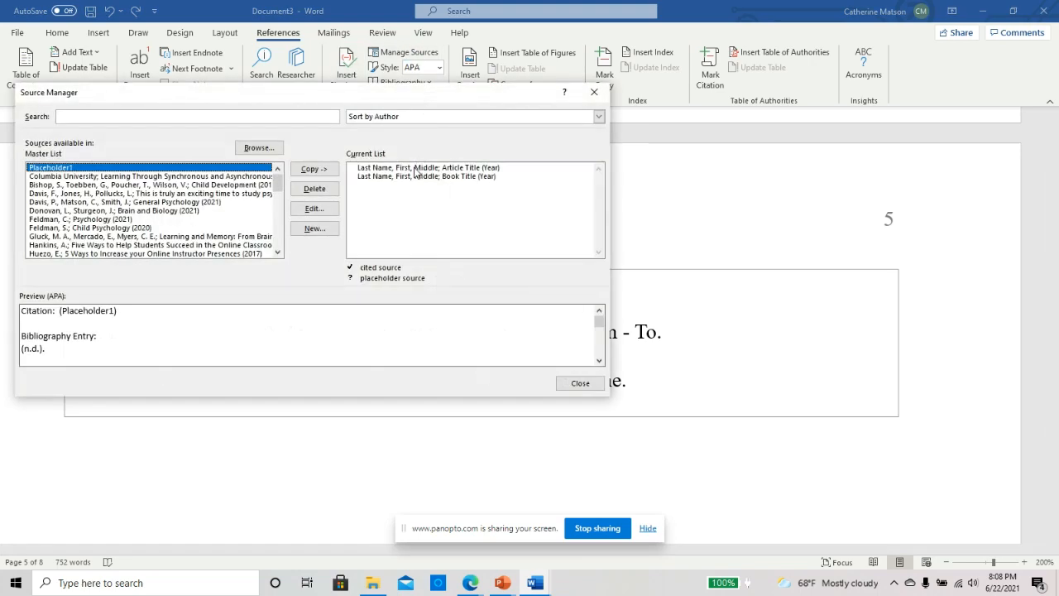
{"action": "left_click", "coordinate": [417, 169]}
{"action": "left_click", "coordinate": [314, 208]}
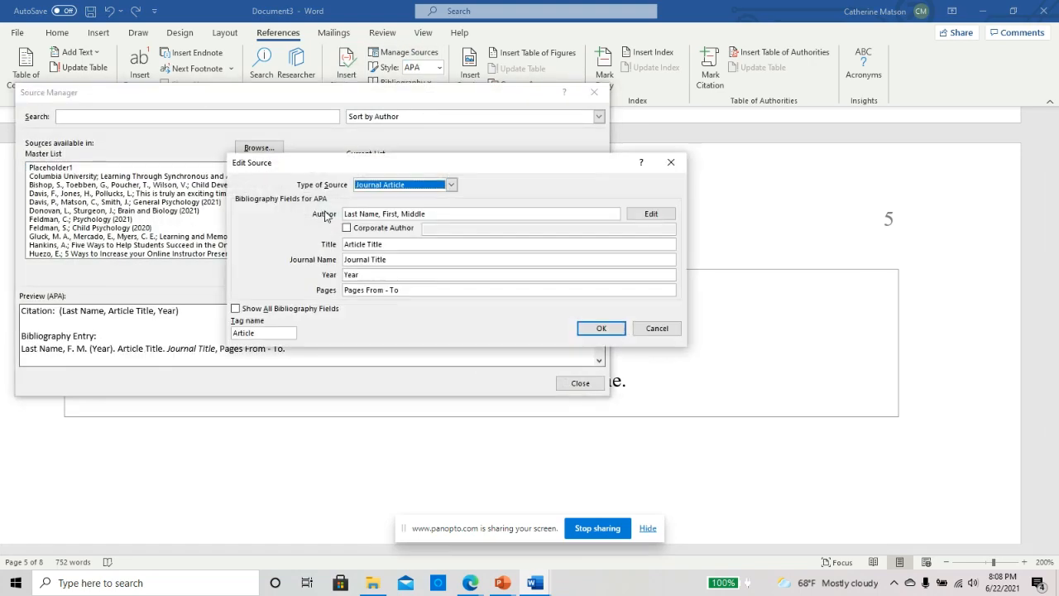
{"action": "left_click", "coordinate": [657, 329]}
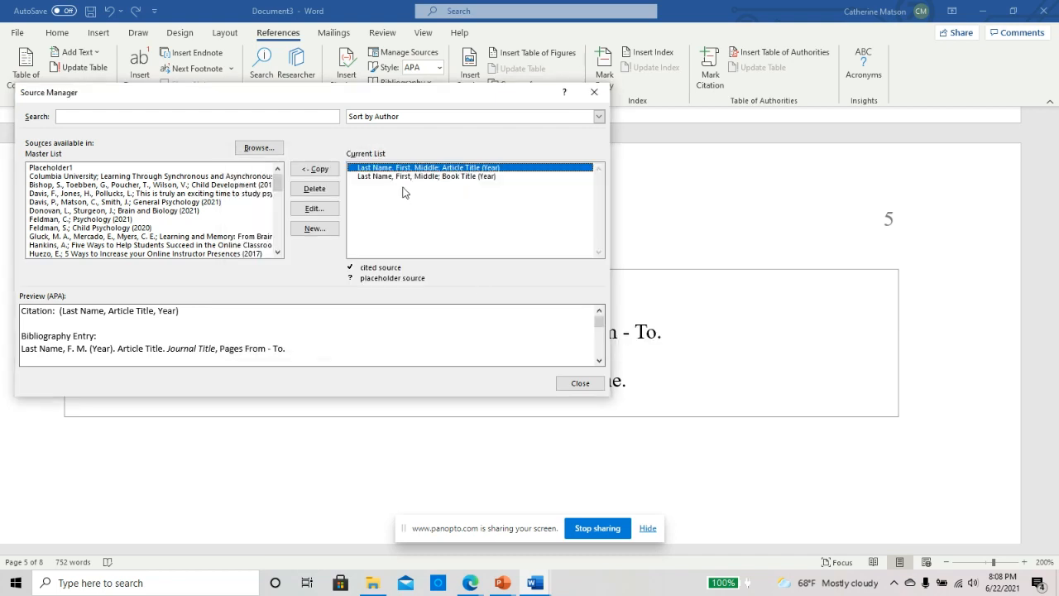
{"action": "left_click", "coordinate": [318, 190]}
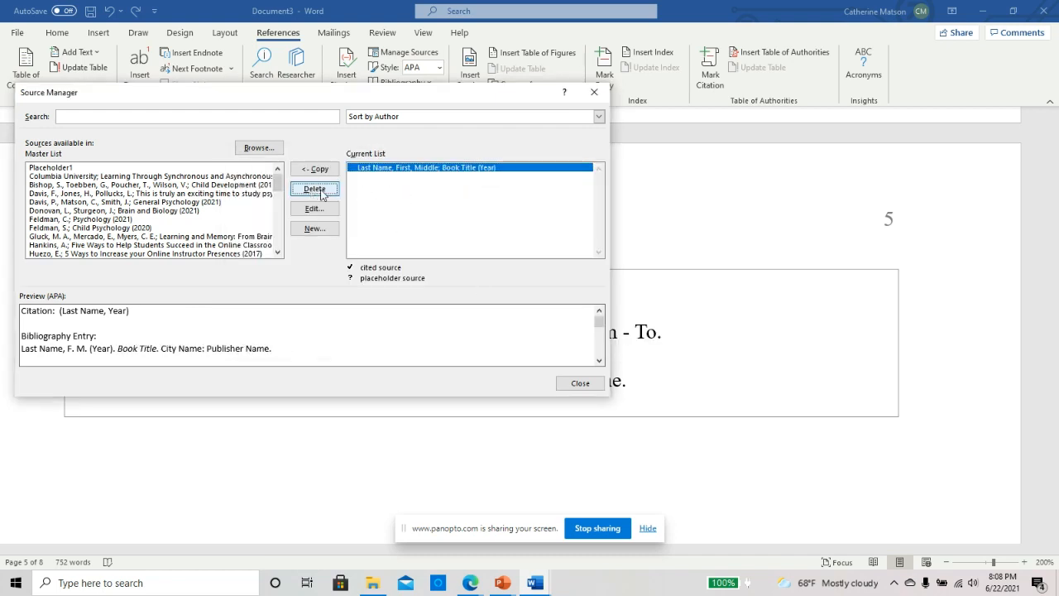
{"action": "left_click", "coordinate": [319, 190]}
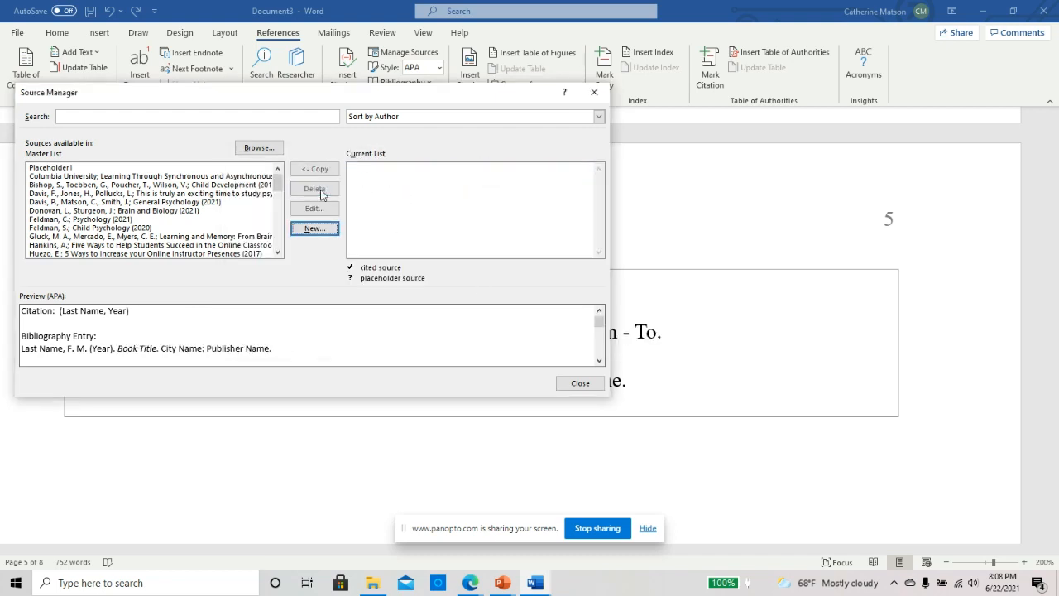
Copy the master list sources General Psychology, This is truly an exciting time to study psychology, and Child Development into the current list
{"action": "left_click_drag", "start_coordinate": [189, 194], "coordinate": [180, 211]}
{"action": "left_click", "coordinate": [181, 201]}
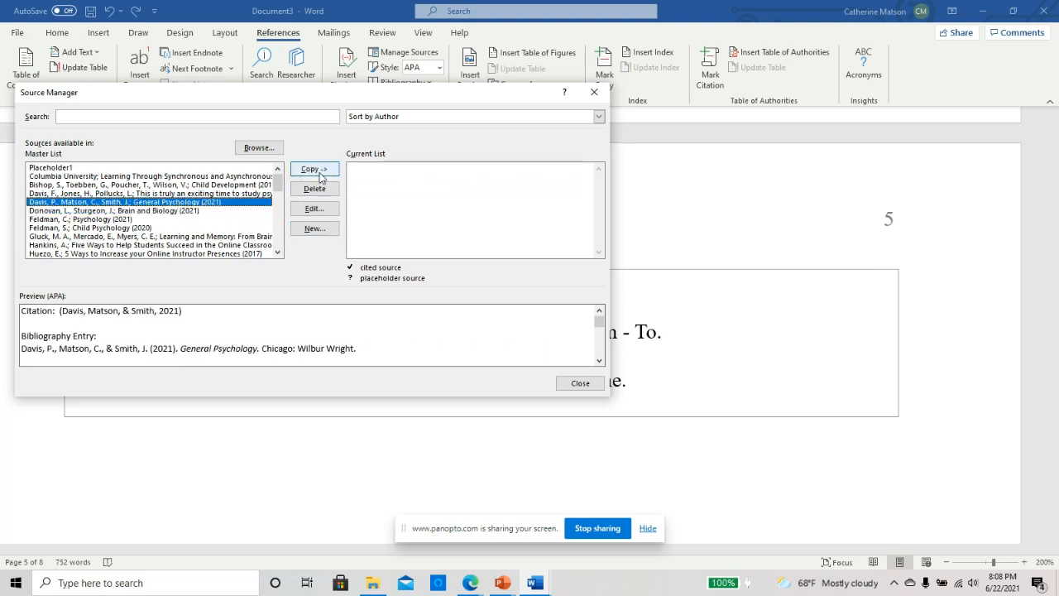
{"action": "left_click", "coordinate": [314, 169]}
{"action": "left_click", "coordinate": [188, 194]}
{"action": "left_click", "coordinate": [315, 169]}
{"action": "left_click", "coordinate": [248, 184]}
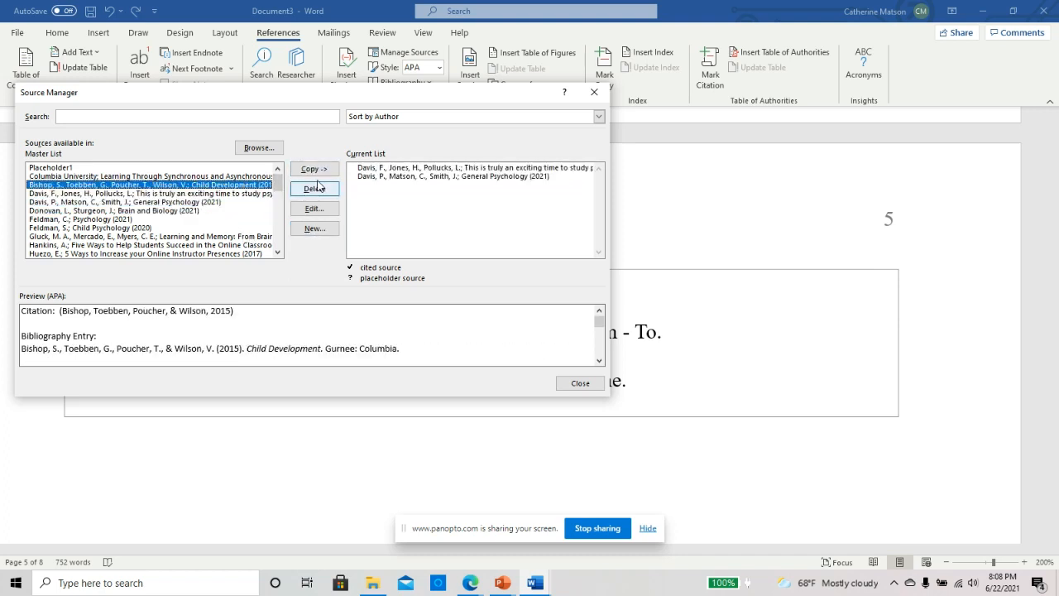
{"action": "left_click", "coordinate": [315, 169]}
Add Five Ways to Help Students Succeed in the Online Classroom and Learning and Memory to the current list, and close the Source Manager
{"action": "left_click", "coordinate": [207, 245]}
{"action": "left_click", "coordinate": [315, 168]}
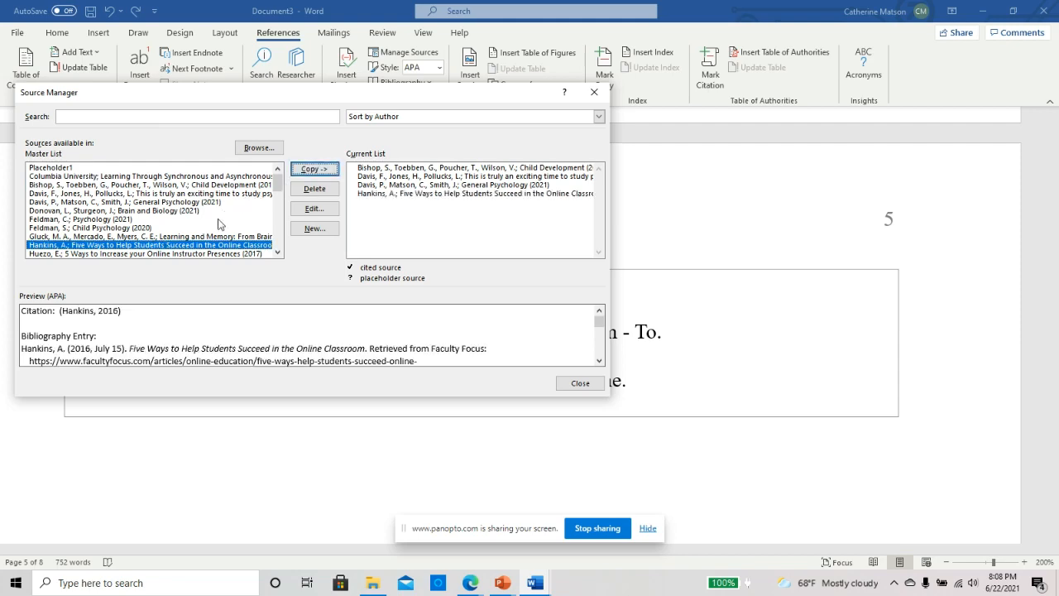
{"action": "left_click", "coordinate": [206, 237]}
{"action": "left_click", "coordinate": [314, 169]}
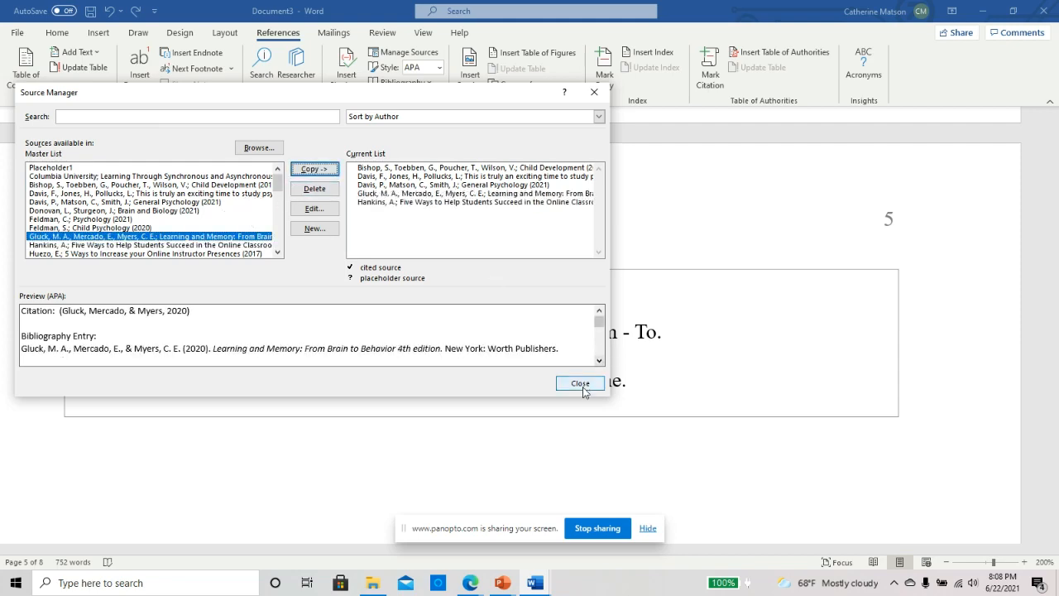
{"action": "left_click", "coordinate": [581, 383]}
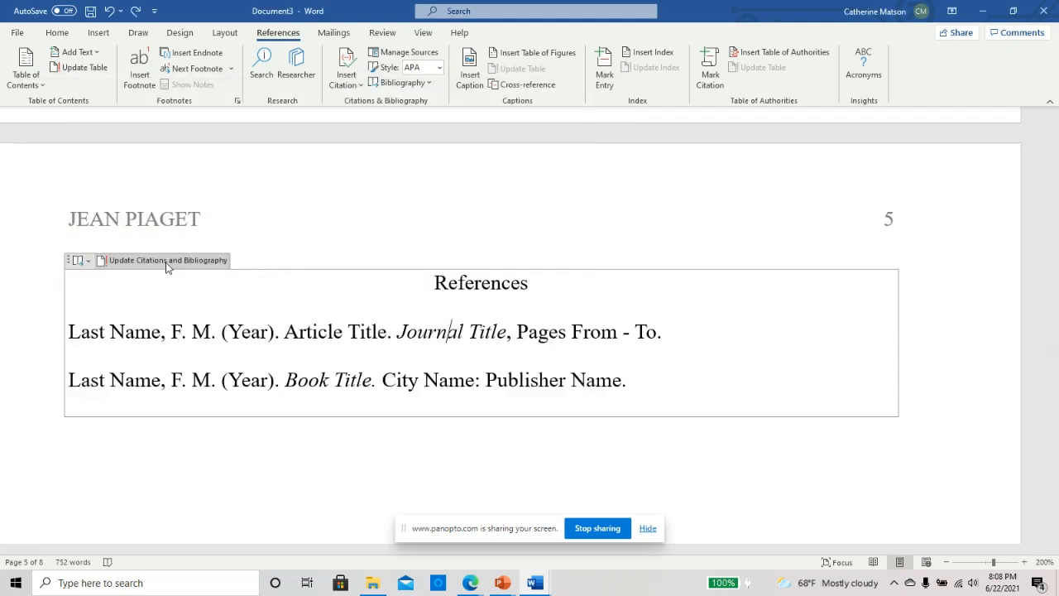
Update the citations and bibliography on the References page and check the list of entries
{"action": "left_click", "coordinate": [166, 259]}
{"action": "scroll", "coordinate": [794, 364], "scroll_direction": "down", "scroll_amount": 3}
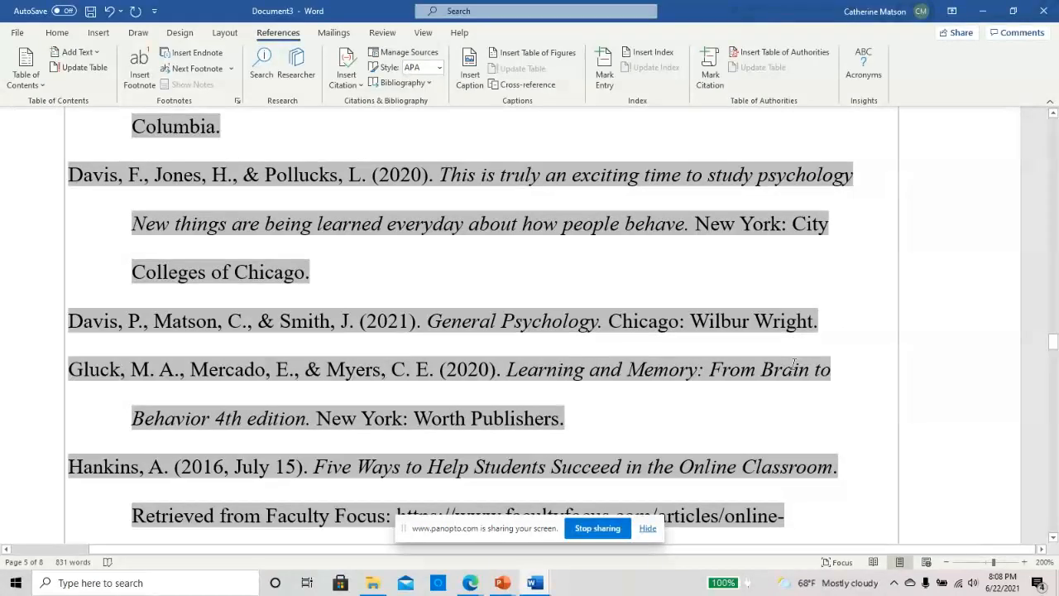
{"action": "scroll", "coordinate": [794, 364], "scroll_direction": "up", "scroll_amount": 1}
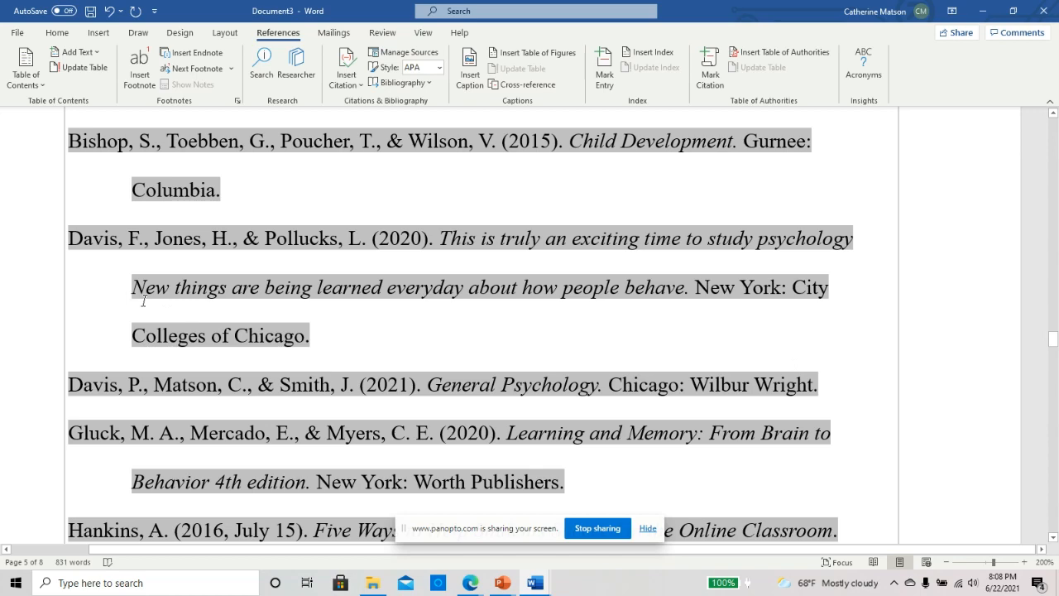
{"action": "scroll", "coordinate": [380, 325], "scroll_direction": "down", "scroll_amount": 4}
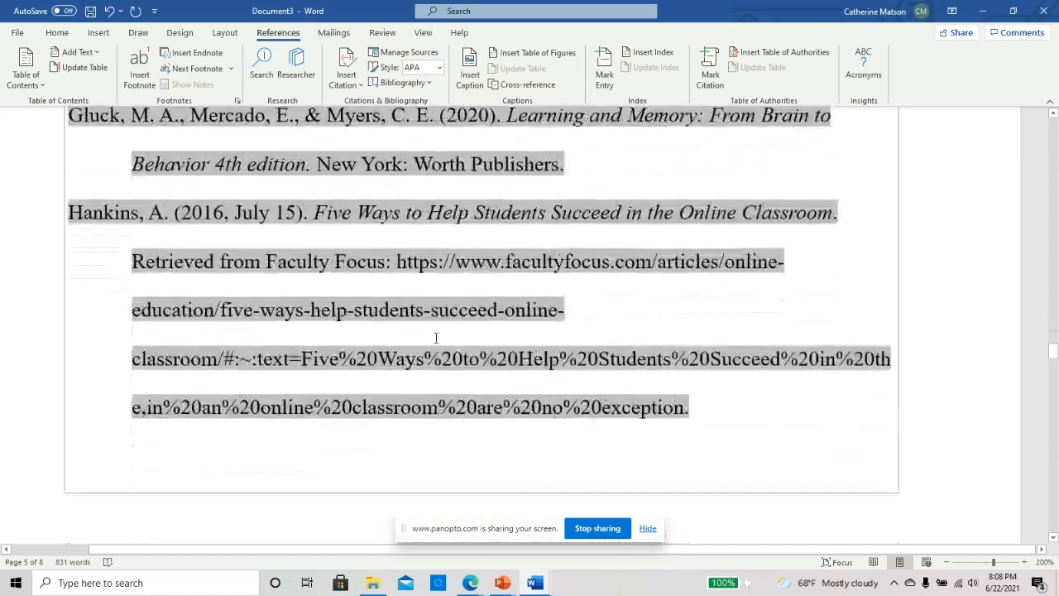
{"action": "scroll", "coordinate": [1055, 357], "scroll_direction": "up", "scroll_amount": 8}
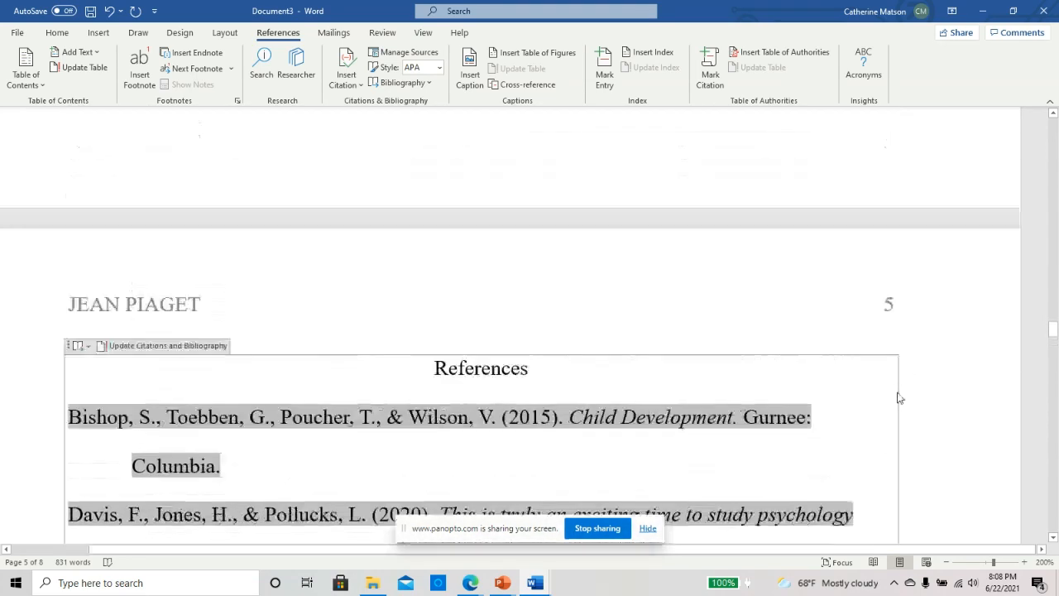
Return to page 3 and examine the (Last Name, Year) citation placeholder and the surrounding heading placeholders
{"action": "scroll", "coordinate": [898, 394], "scroll_direction": "up", "scroll_amount": 10}
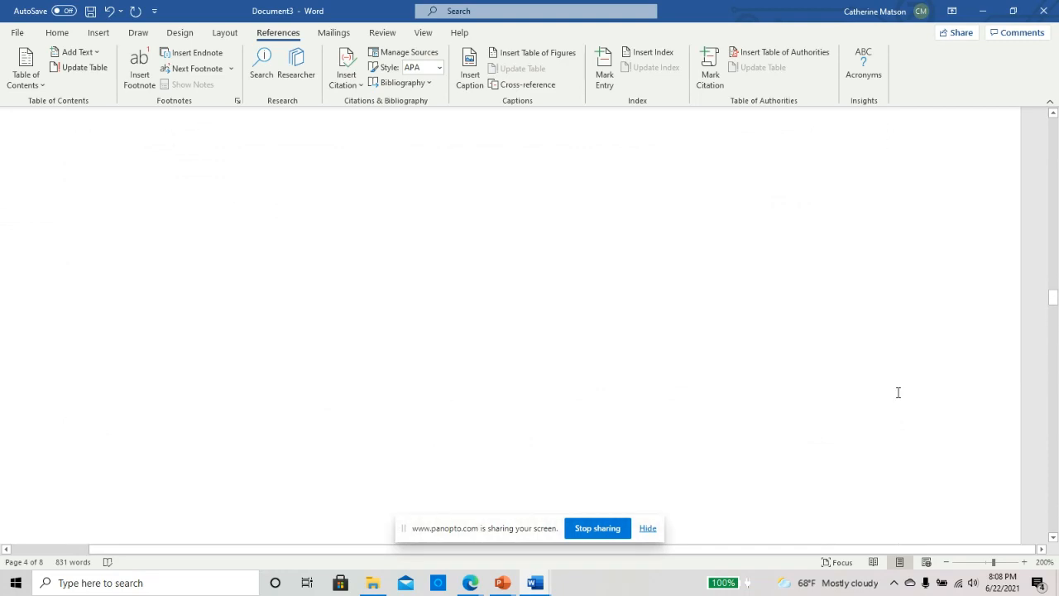
{"action": "scroll", "coordinate": [589, 426], "scroll_direction": "up", "scroll_amount": 5}
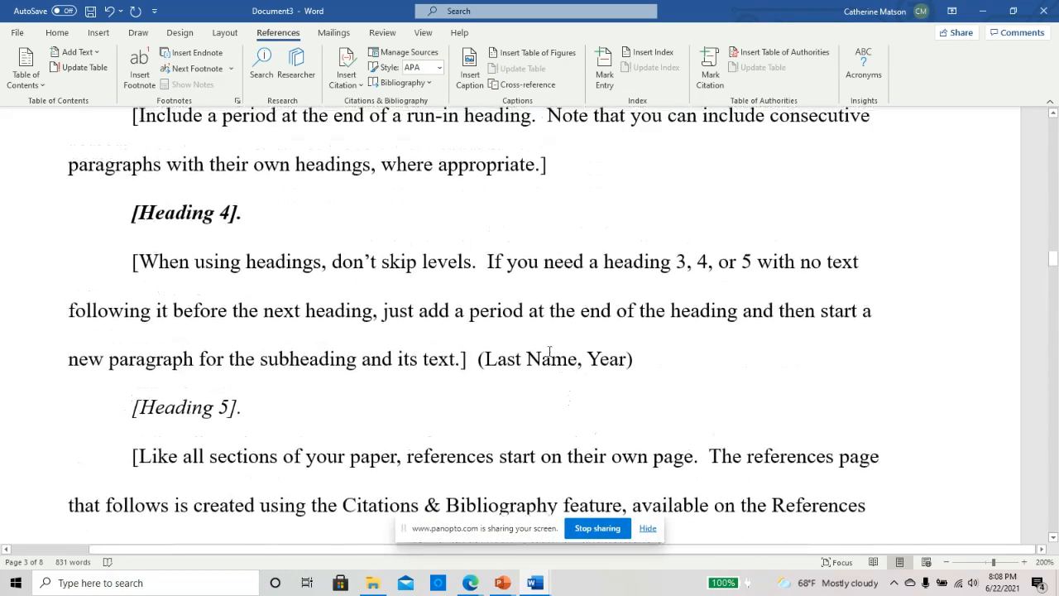
{"action": "left_click", "coordinate": [555, 362]}
{"action": "left_click", "coordinate": [57, 33]}
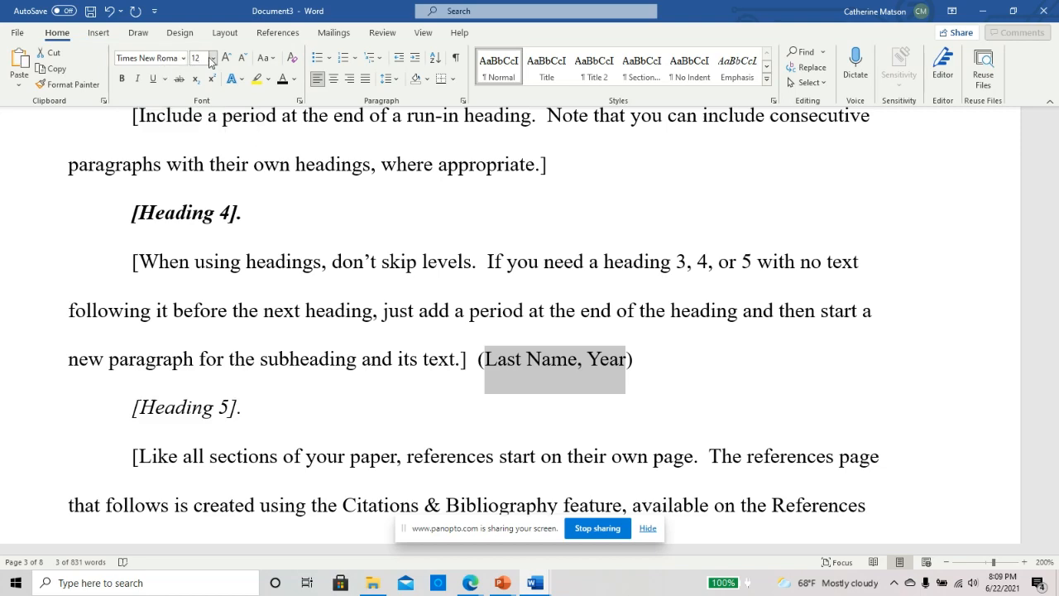
{"action": "triple_click", "coordinate": [656, 285]}
{"action": "left_click", "coordinate": [659, 225]}
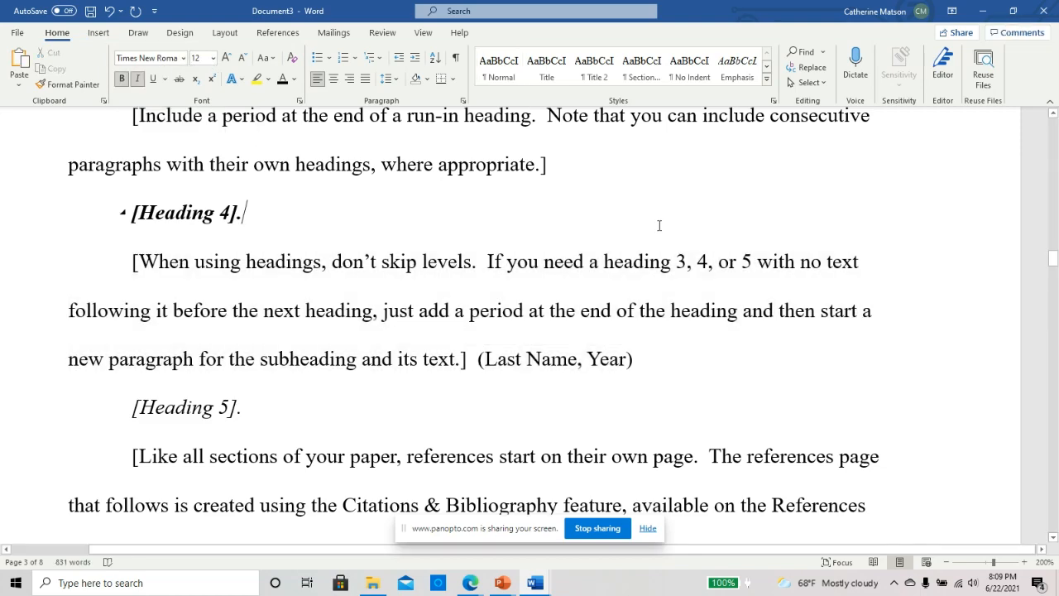
{"action": "scroll", "coordinate": [659, 225], "scroll_direction": "up", "scroll_amount": 10}
{"action": "scroll", "coordinate": [659, 225], "scroll_direction": "up", "scroll_amount": 4}
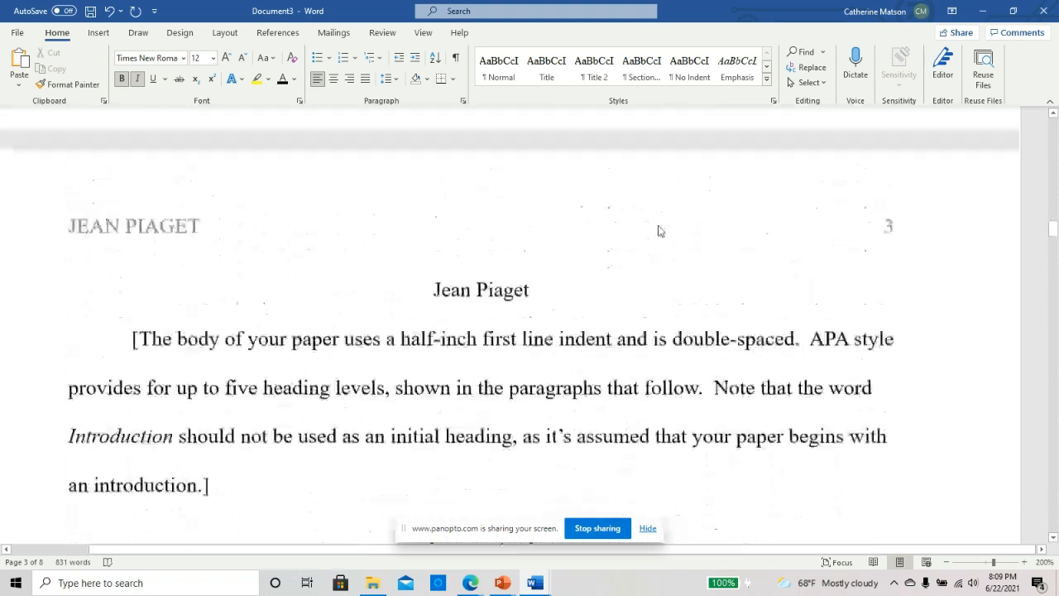
{"action": "scroll", "coordinate": [659, 228], "scroll_direction": "down", "scroll_amount": 5}
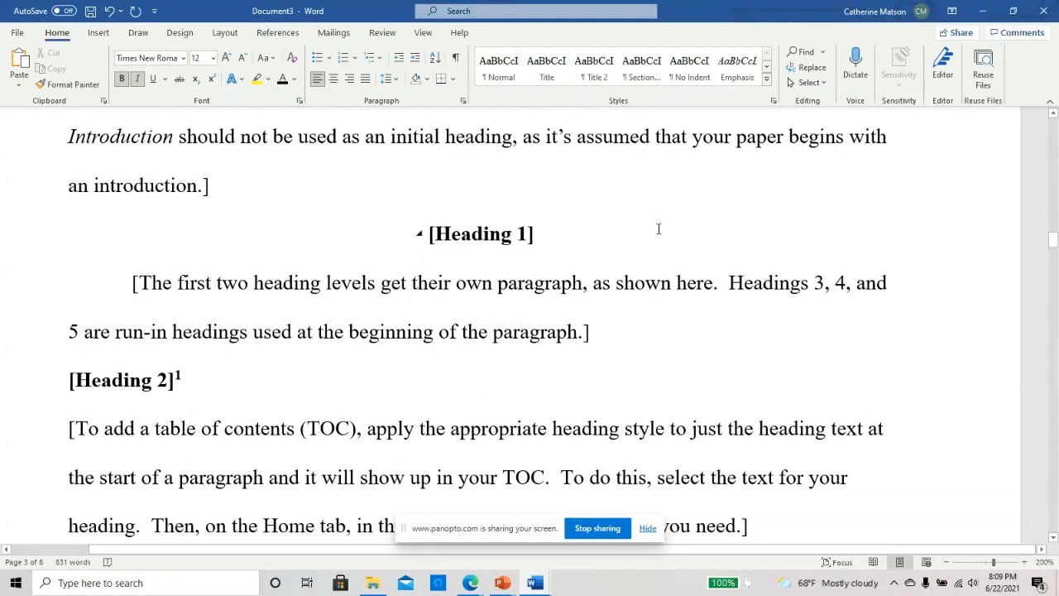
{"action": "scroll", "coordinate": [686, 279], "scroll_direction": "up", "scroll_amount": 8}
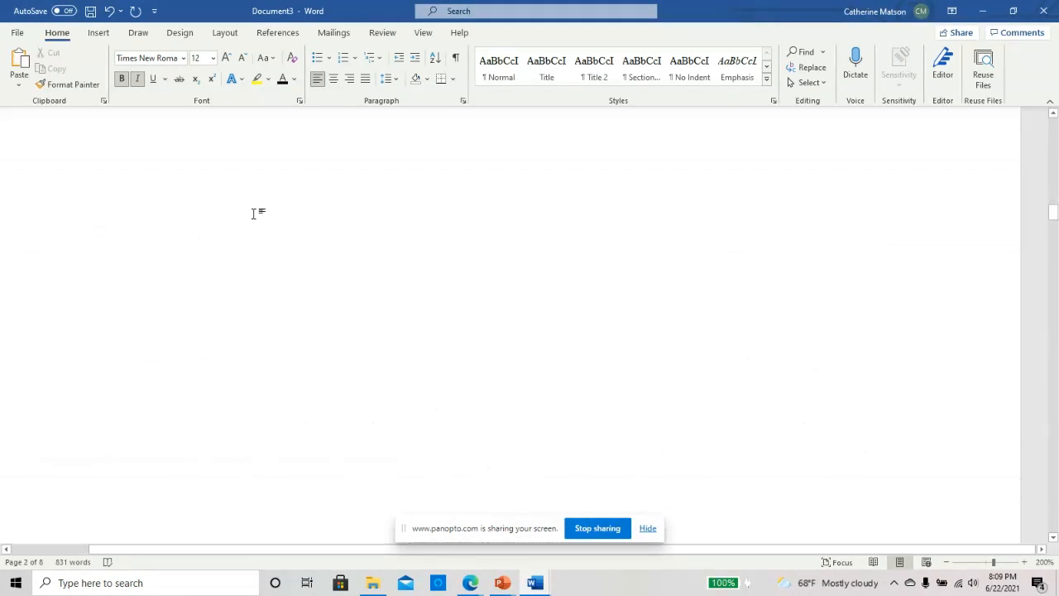
Review the print preview of the paper from the title page and abstract through the body, References and Footnotes pages
{"action": "left_click", "coordinate": [16, 32]}
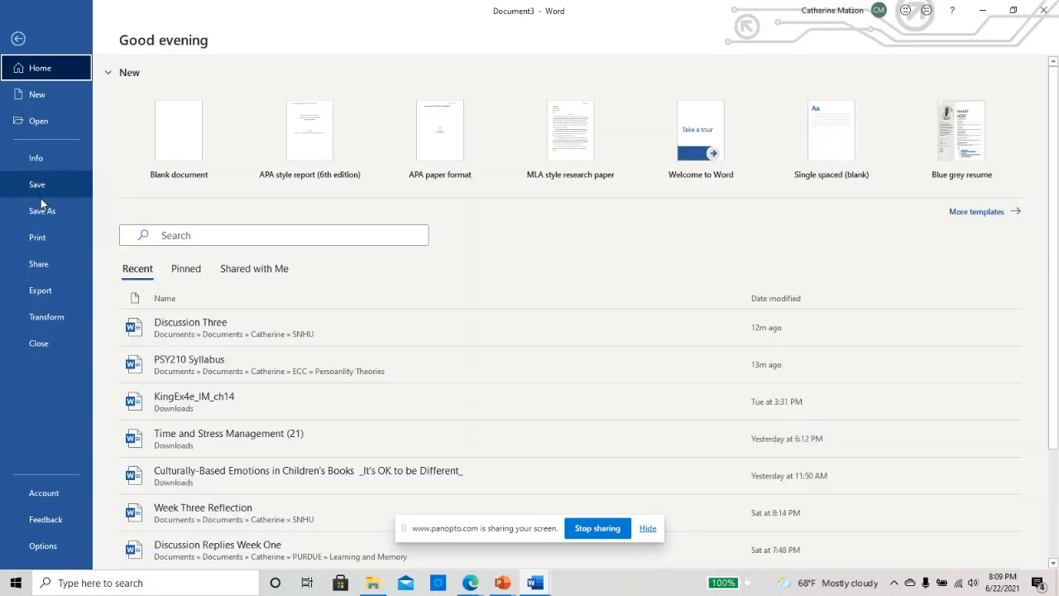
{"action": "left_click", "coordinate": [40, 246]}
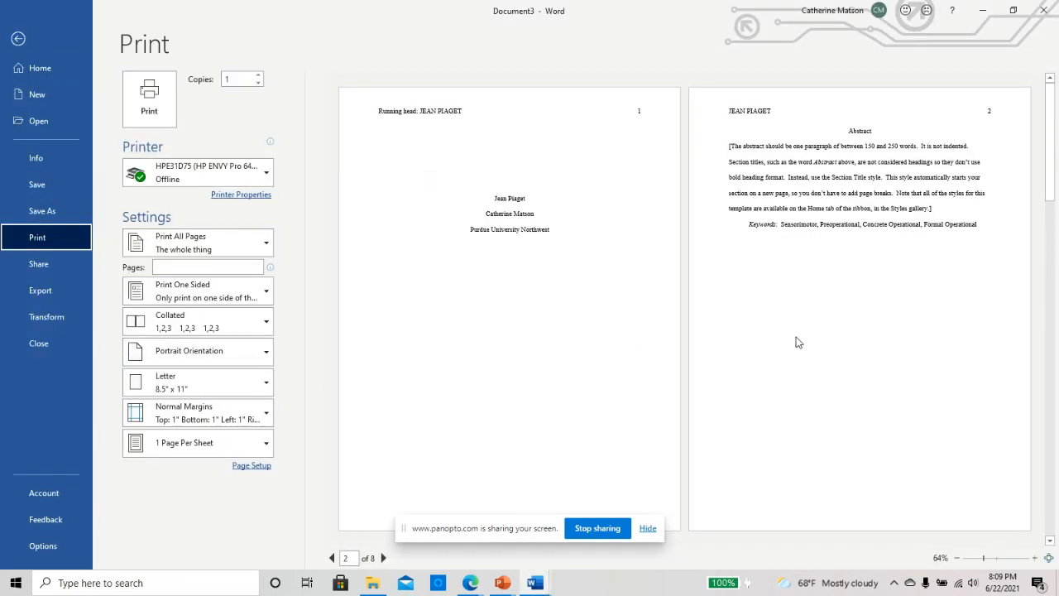
{"action": "left_click", "coordinate": [1050, 543]}
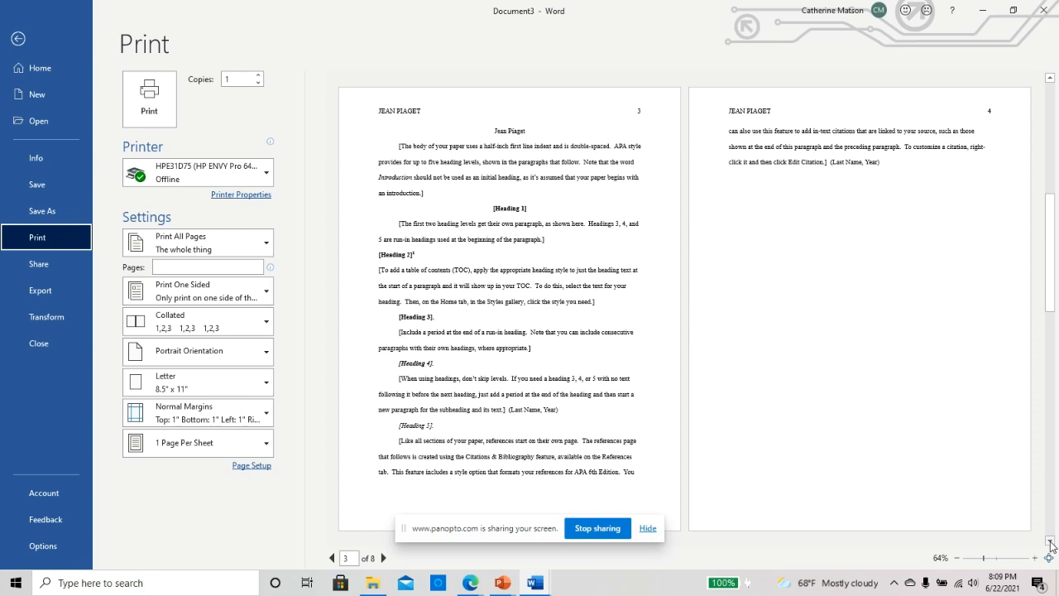
{"action": "left_click", "coordinate": [1049, 77]}
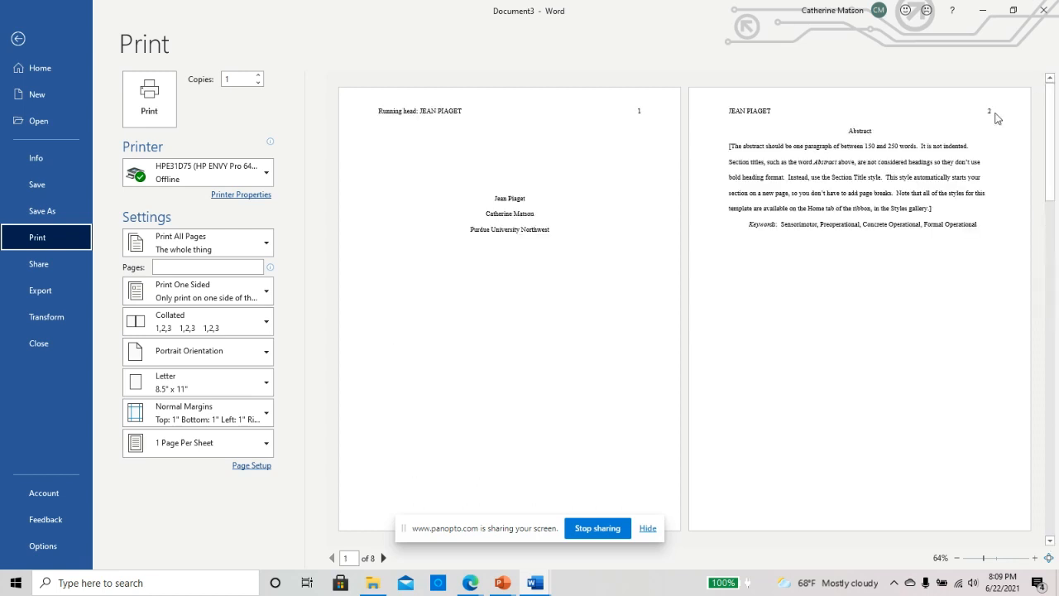
{"action": "left_click", "coordinate": [1050, 542]}
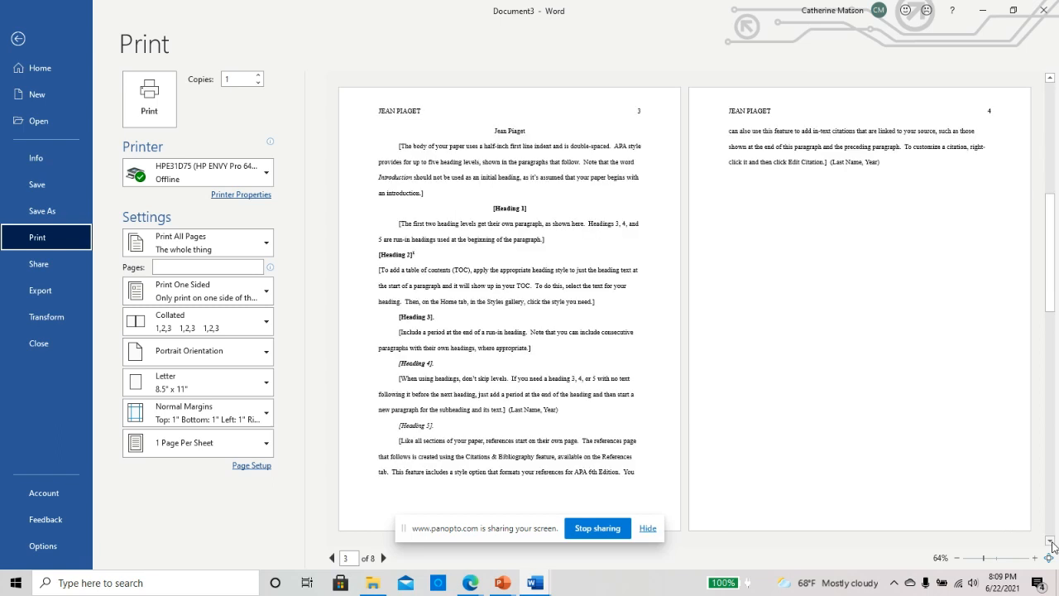
{"action": "left_click", "coordinate": [1050, 543]}
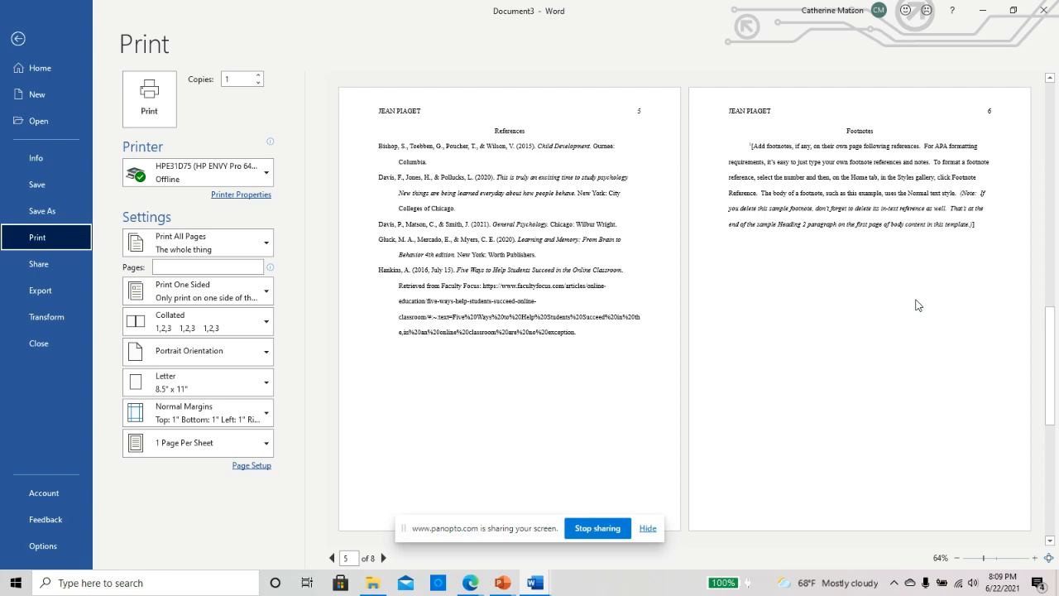
Check the Tables and Figures pages in the print preview, return to the document and delete the sample footnote text on the Footnotes page
{"action": "scroll", "coordinate": [890, 219], "scroll_direction": "down", "scroll_amount": 1}
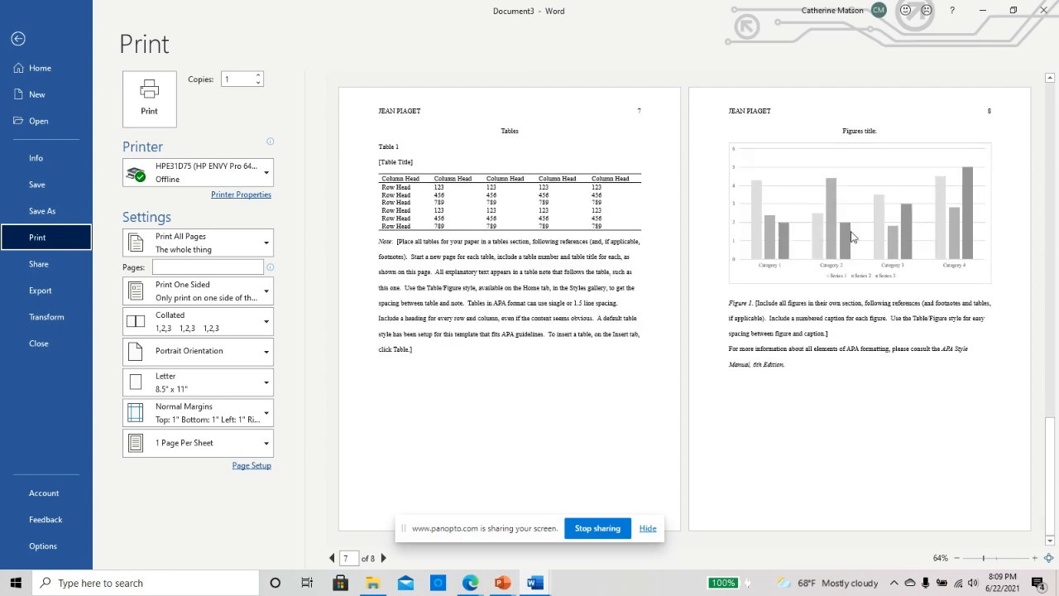
{"action": "left_click", "coordinate": [19, 38]}
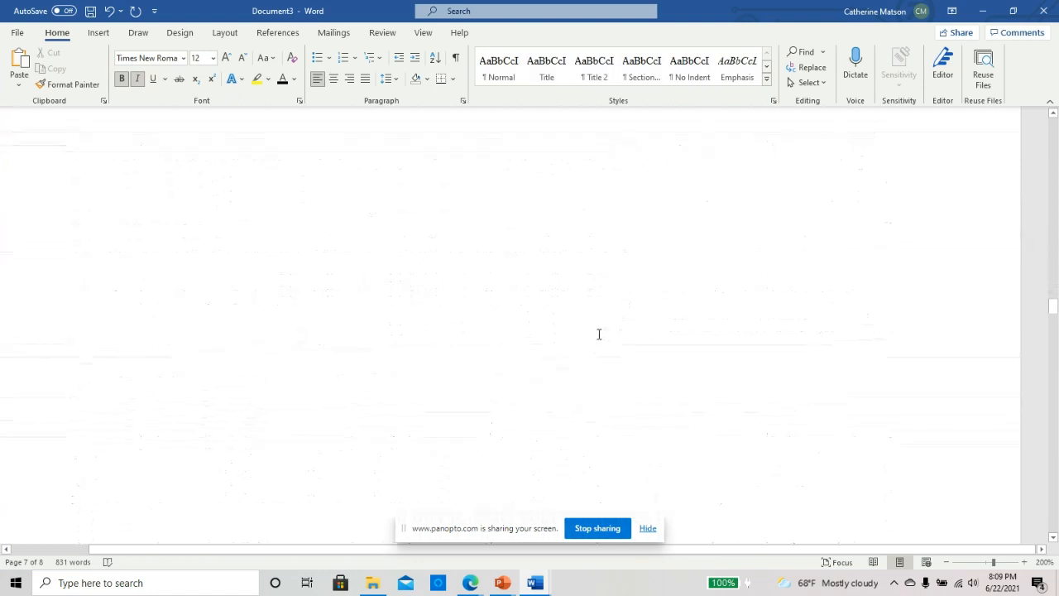
{"action": "scroll", "coordinate": [496, 289], "scroll_direction": "down", "scroll_amount": 8}
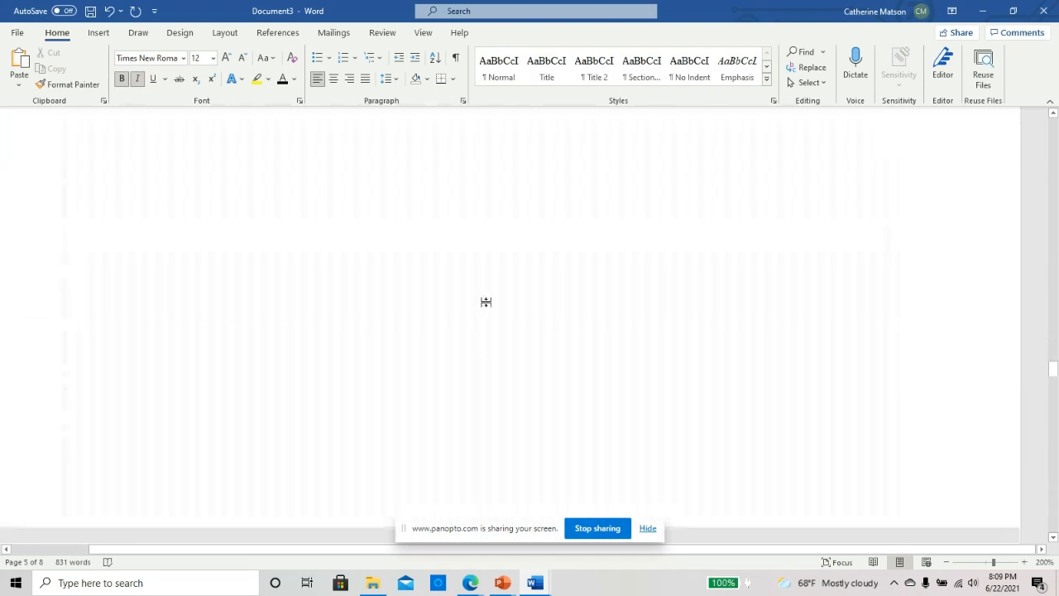
{"action": "scroll", "coordinate": [433, 203], "scroll_direction": "down", "scroll_amount": 5}
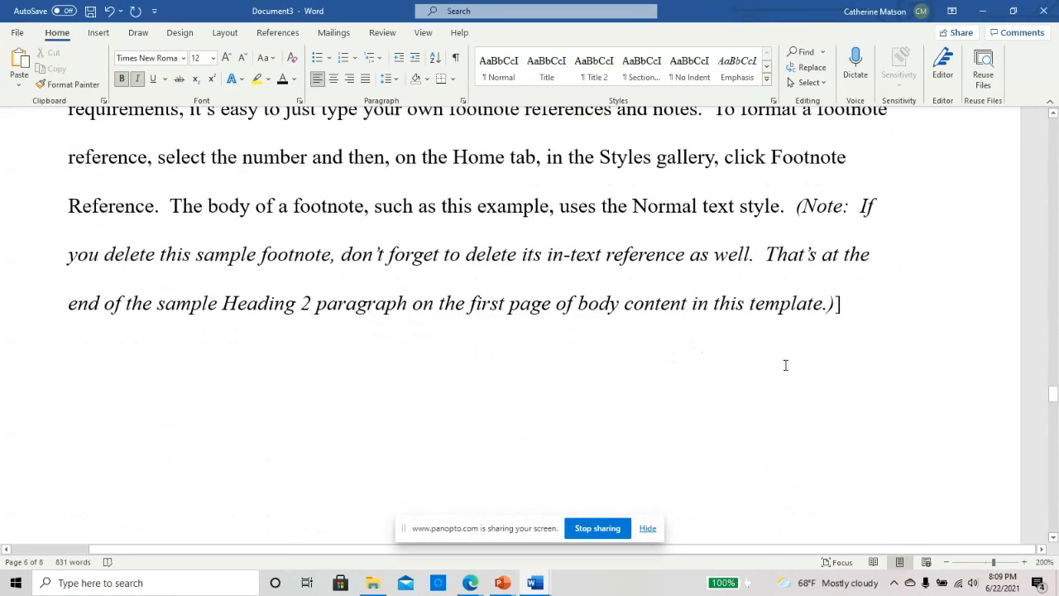
{"action": "left_click", "coordinate": [418, 150]}
{"action": "key", "text": "Delete"}
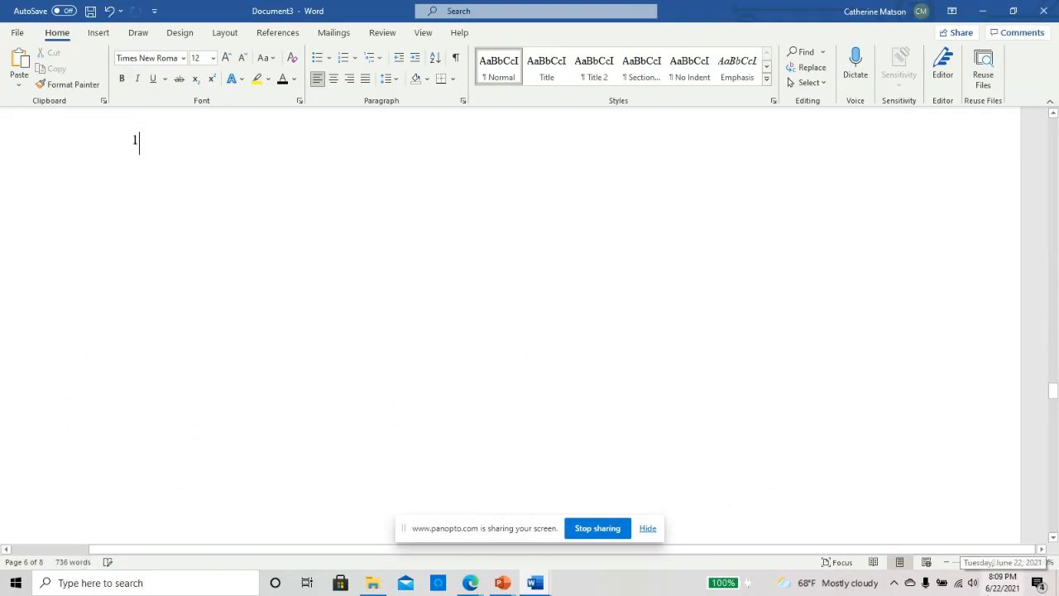
{"action": "key", "text": "BackSpace"}
{"action": "key", "text": "BackSpace"}
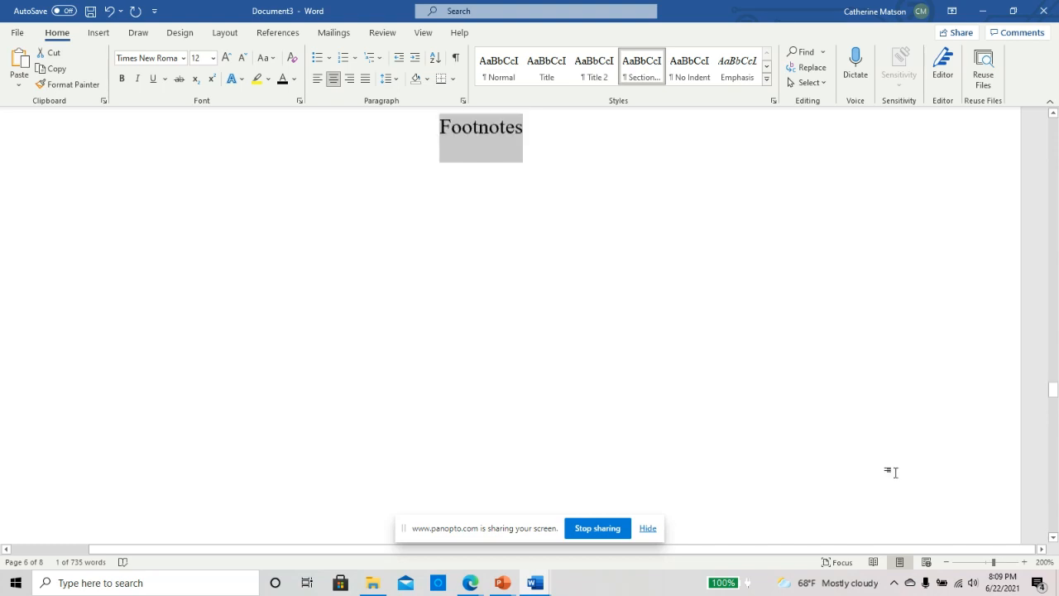
Delete the Footnotes heading on page 6 and left-align the remaining empty line
{"action": "scroll", "coordinate": [868, 456], "scroll_direction": "up", "scroll_amount": 3}
{"action": "key", "text": "Delete"}
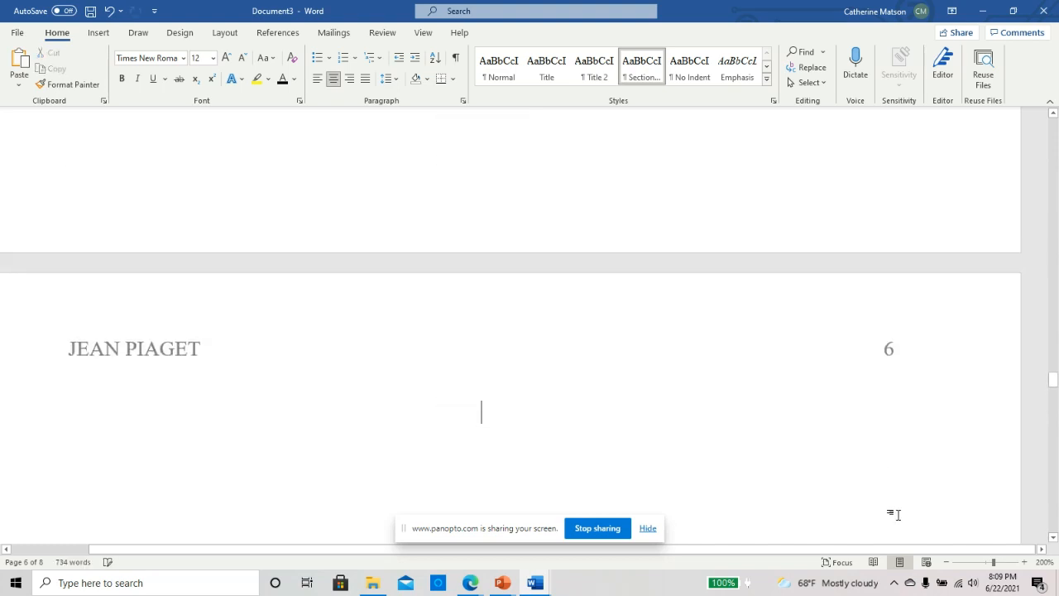
{"action": "key", "text": "ctrl+l"}
{"action": "scroll", "coordinate": [897, 515], "scroll_direction": "down", "scroll_amount": 10}
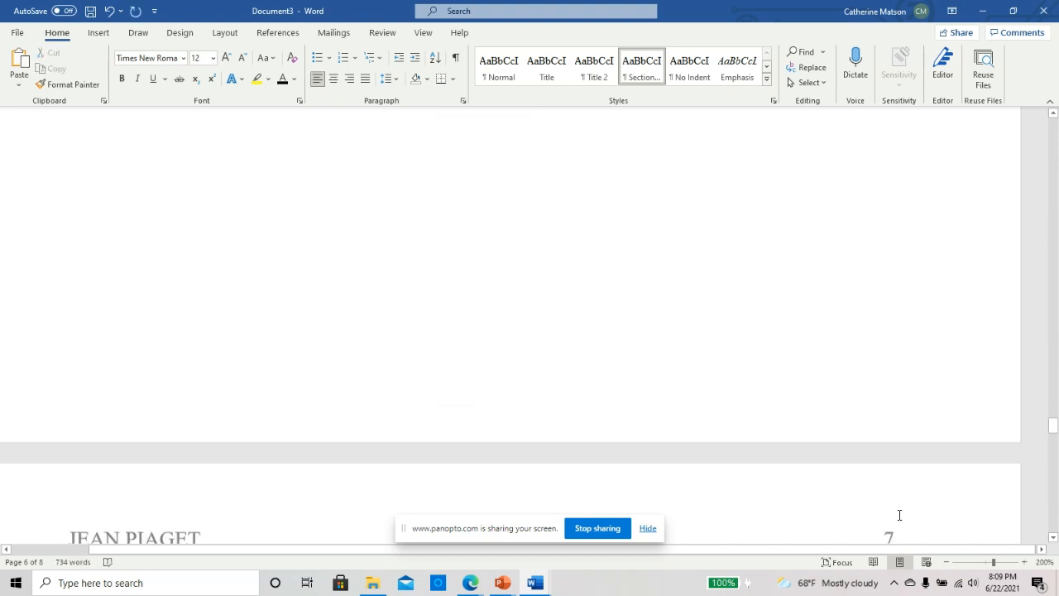
{"action": "scroll", "coordinate": [897, 515], "scroll_direction": "up", "scroll_amount": 10}
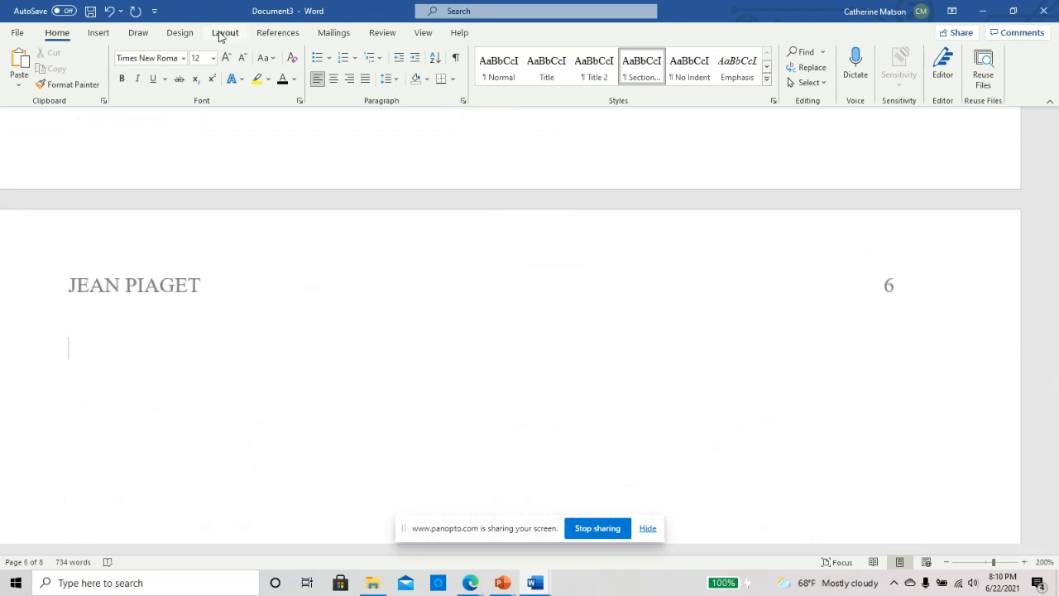
Try the MLA citation style on the References list, review the reformatted entries, and restore the APA style
{"action": "left_click", "coordinate": [262, 33]}
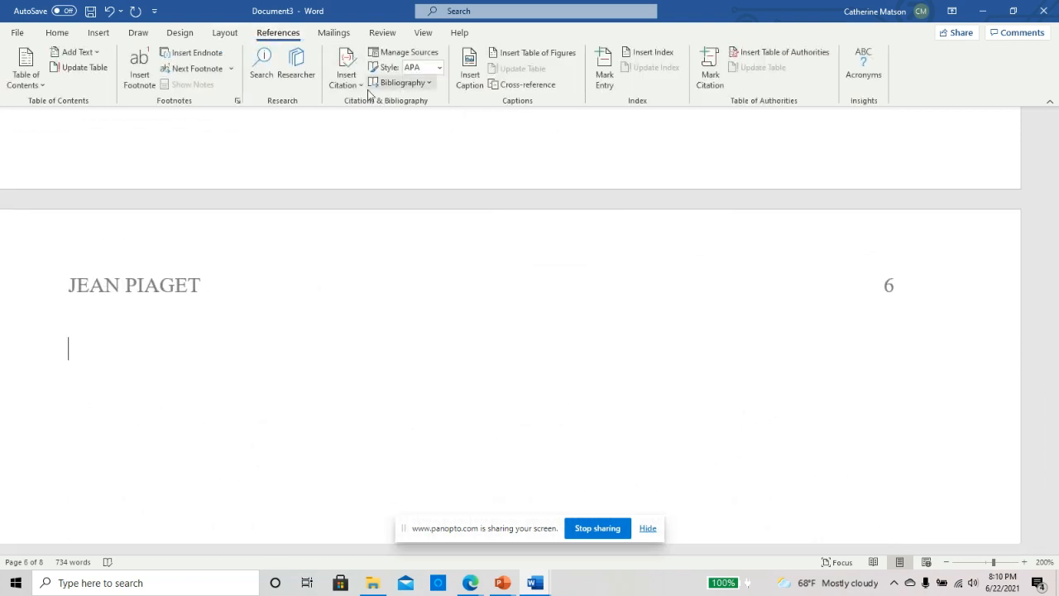
{"action": "scroll", "coordinate": [535, 272], "scroll_direction": "up", "scroll_amount": 15}
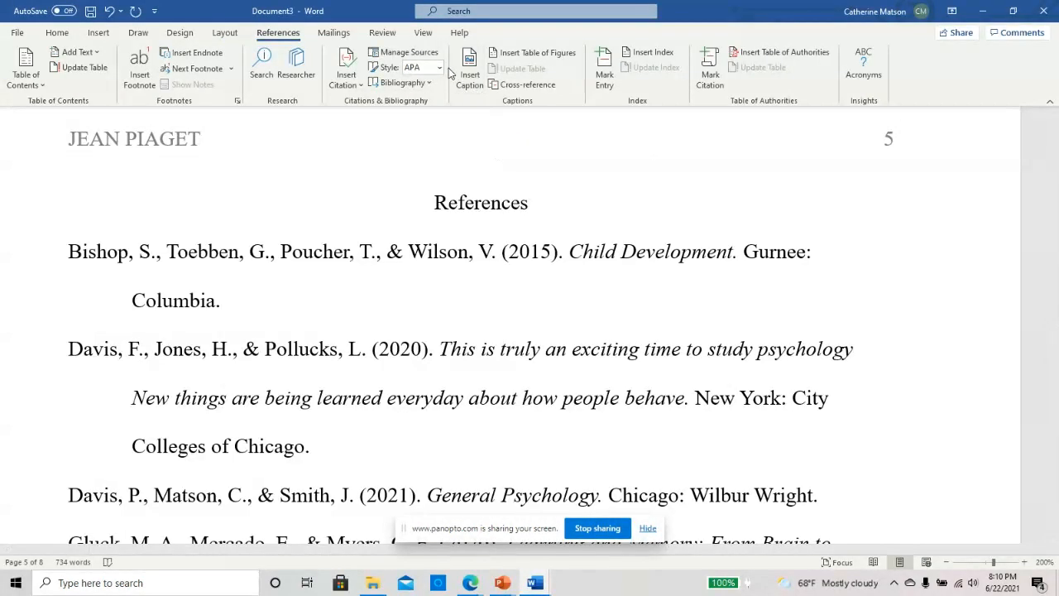
{"action": "left_click", "coordinate": [439, 67]}
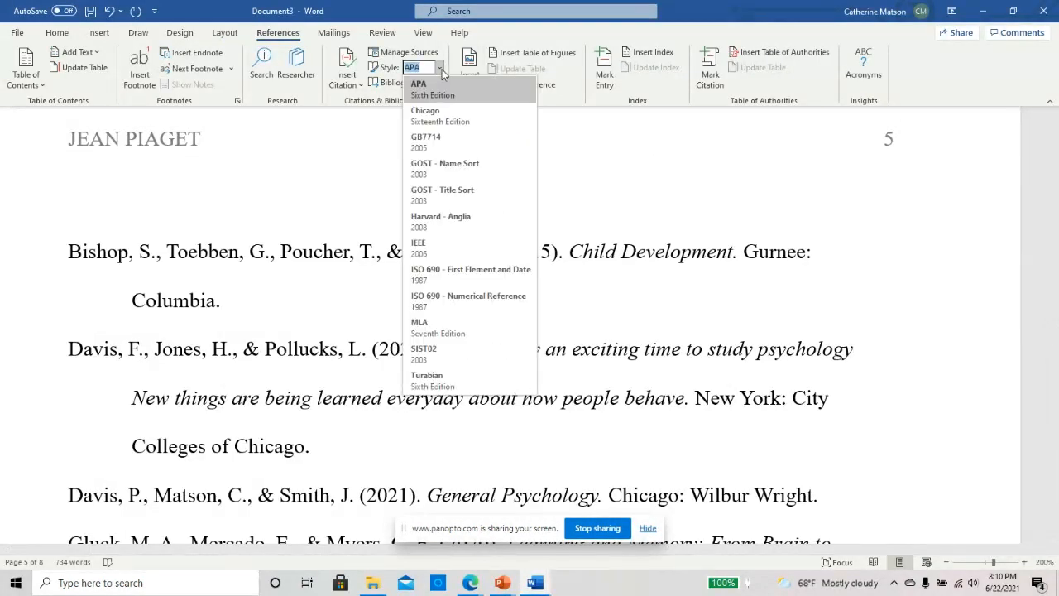
{"action": "left_click", "coordinate": [443, 324]}
{"action": "scroll", "coordinate": [443, 323], "scroll_direction": "down", "scroll_amount": 3}
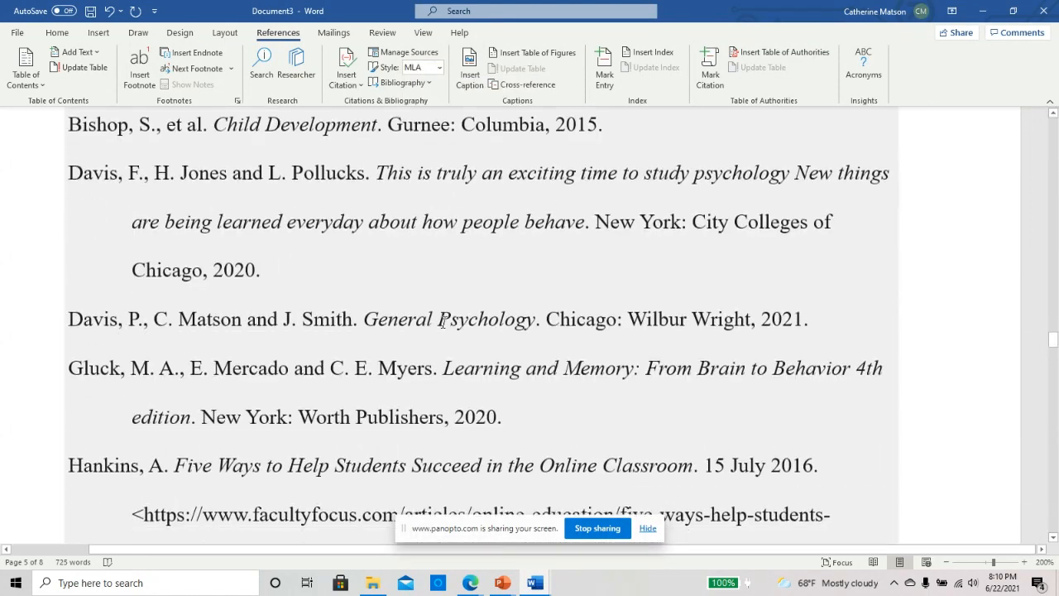
{"action": "scroll", "coordinate": [440, 188], "scroll_direction": "up", "scroll_amount": 4}
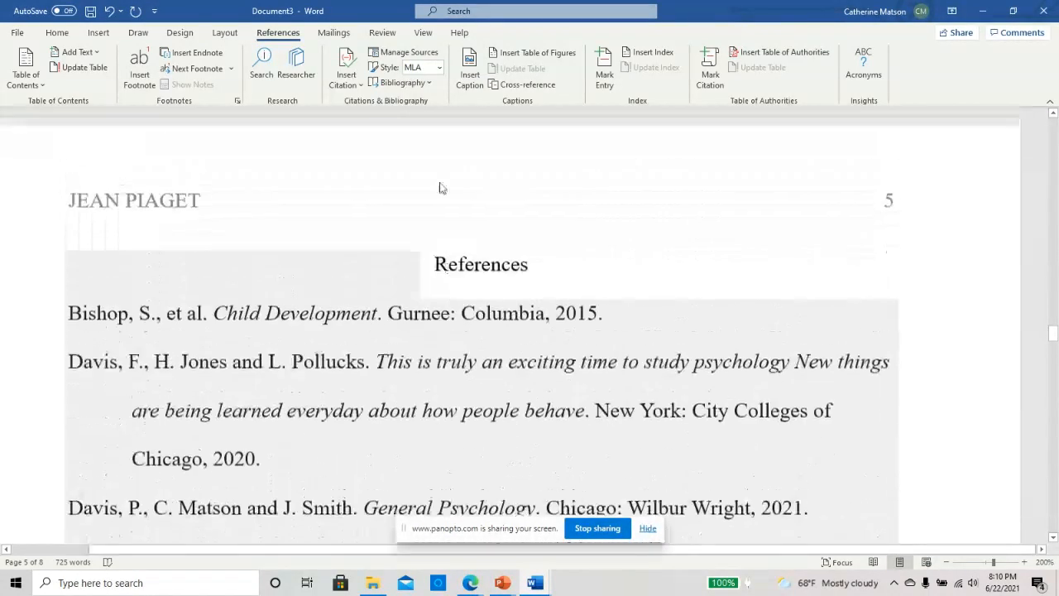
{"action": "left_click", "coordinate": [439, 67]}
{"action": "left_click", "coordinate": [447, 93]}
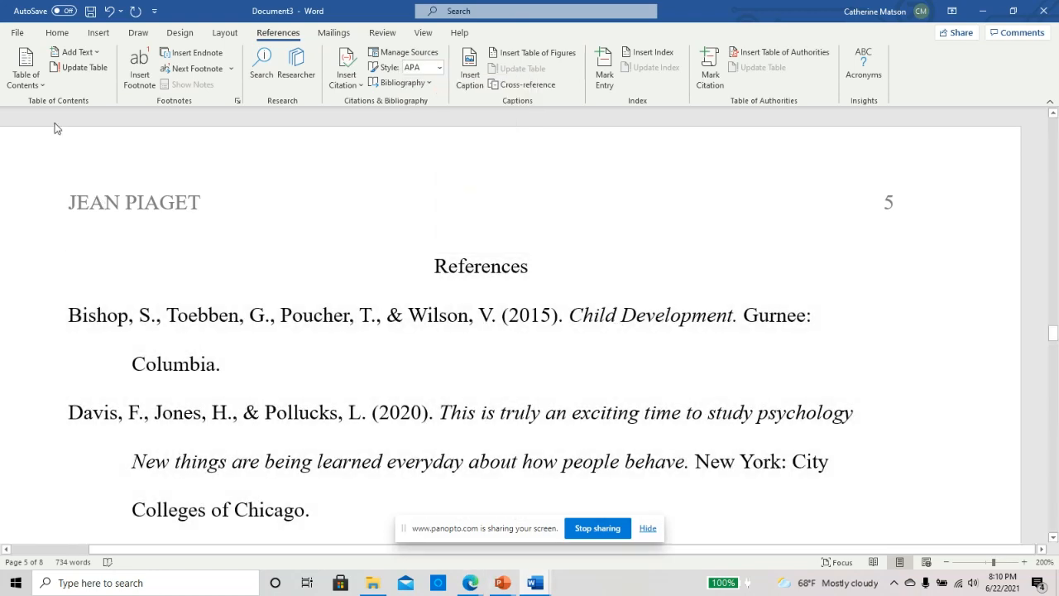
Search the start page for MLA
{"action": "left_click", "coordinate": [17, 32]}
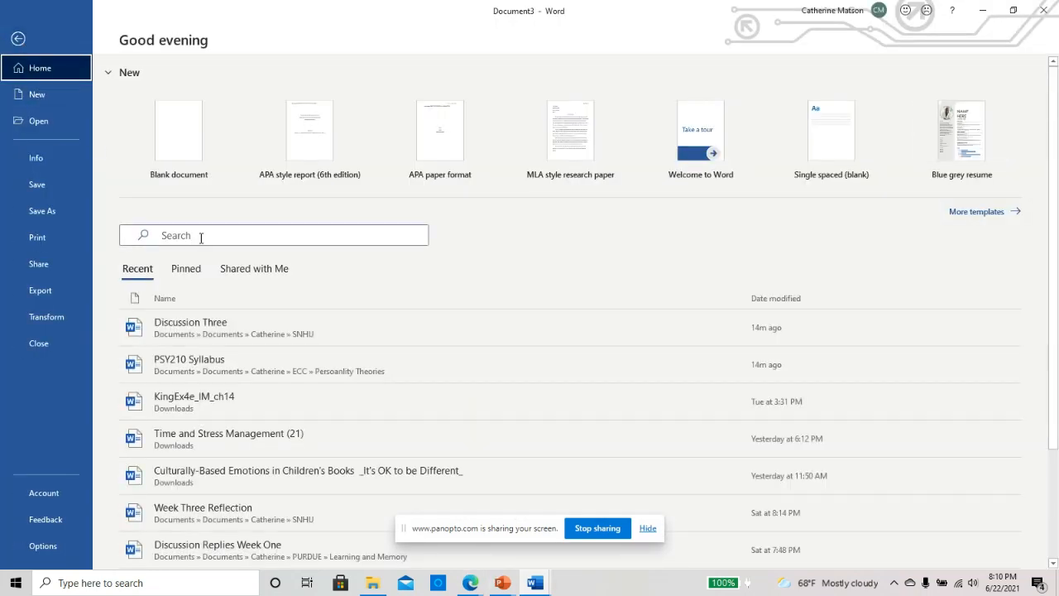
{"action": "left_click", "coordinate": [201, 237]}
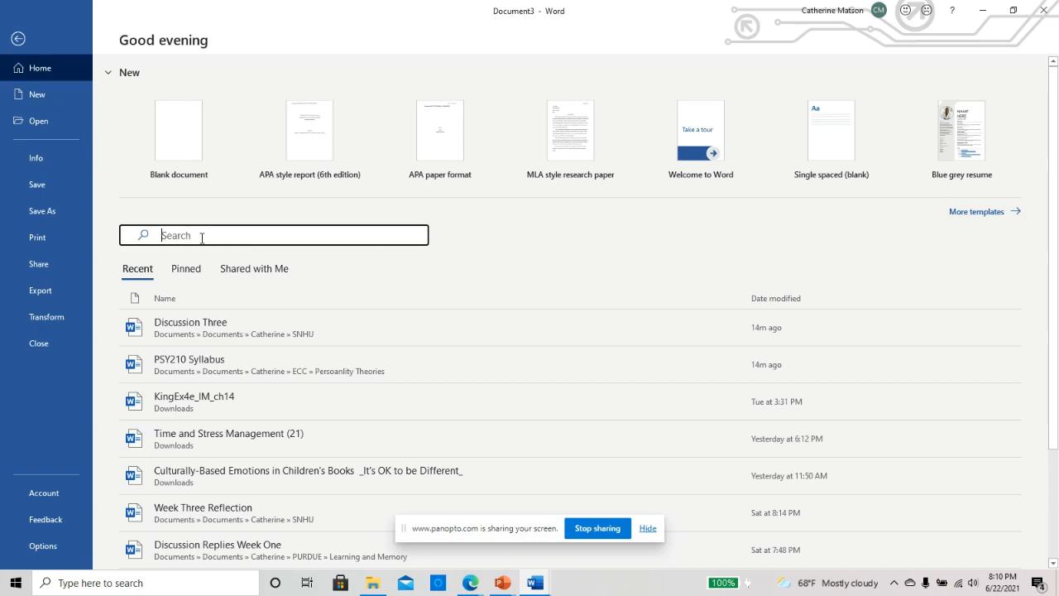
{"action": "type", "text": "MLA"}
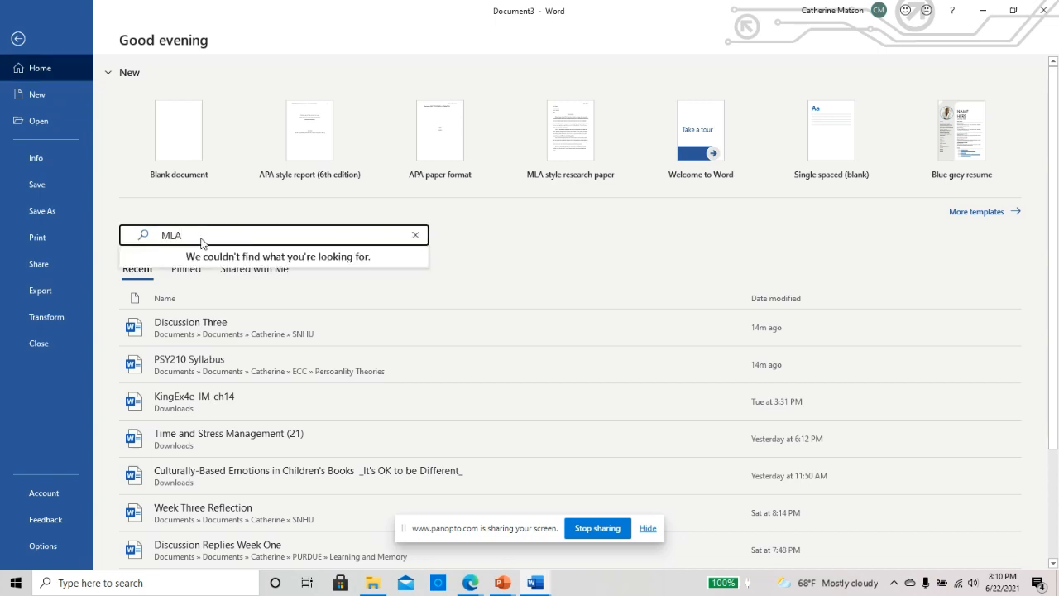
{"action": "left_click", "coordinate": [212, 232]}
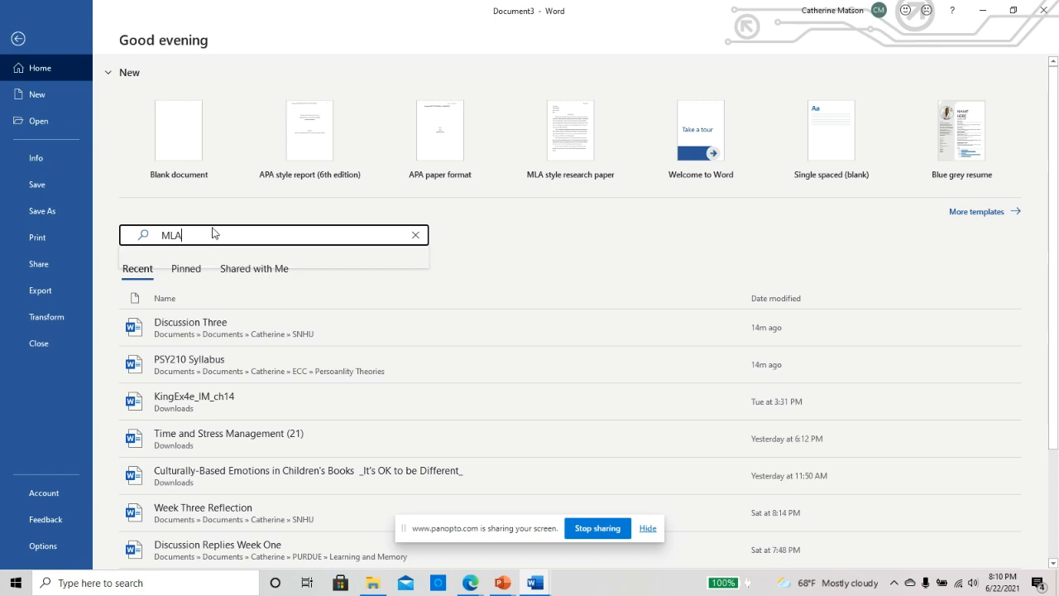
{"action": "left_click", "coordinate": [141, 232]}
{"action": "left_click", "coordinate": [236, 235]}
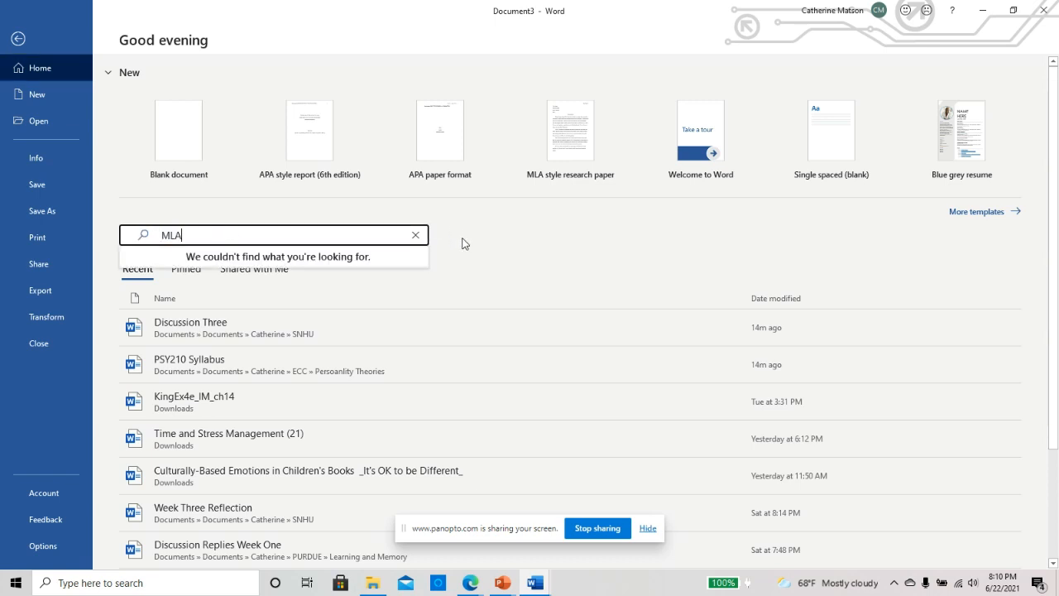
{"action": "left_click", "coordinate": [420, 234]}
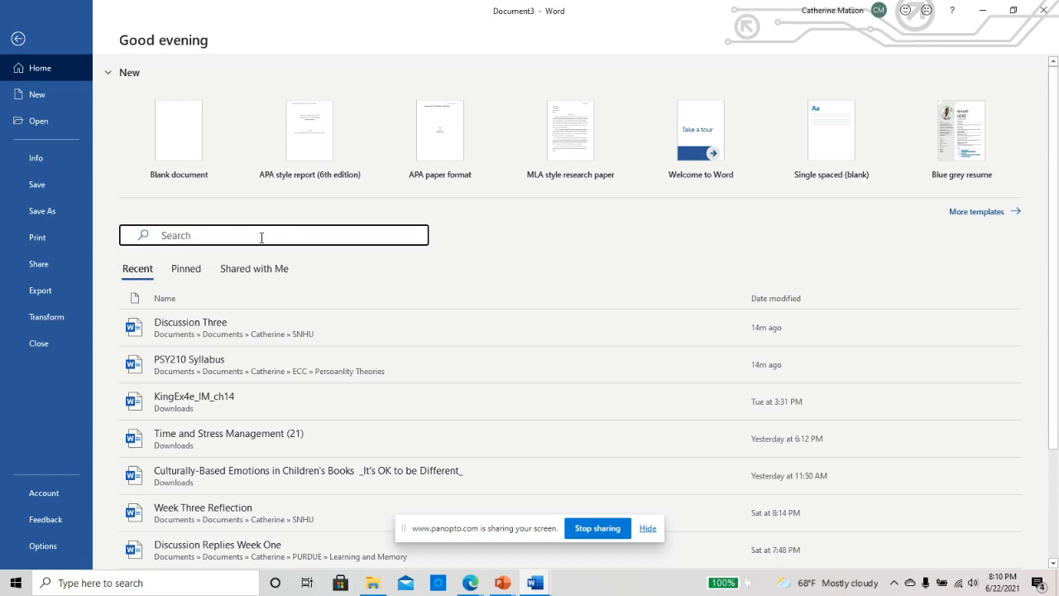
{"action": "type", "text": "mla"}
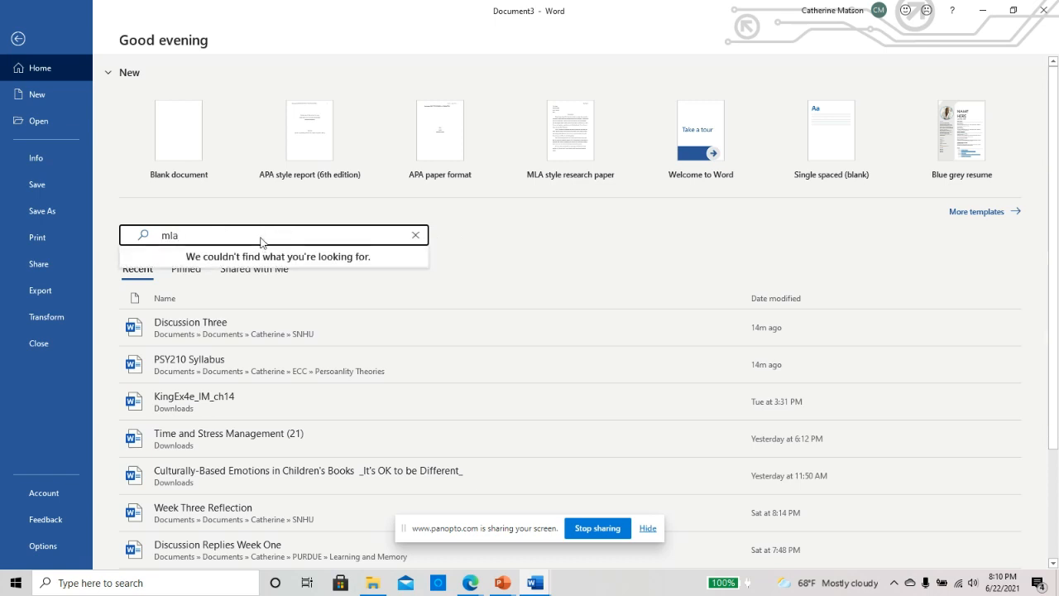
Create a new document from the MLA style research paper template
{"action": "left_click", "coordinate": [587, 148]}
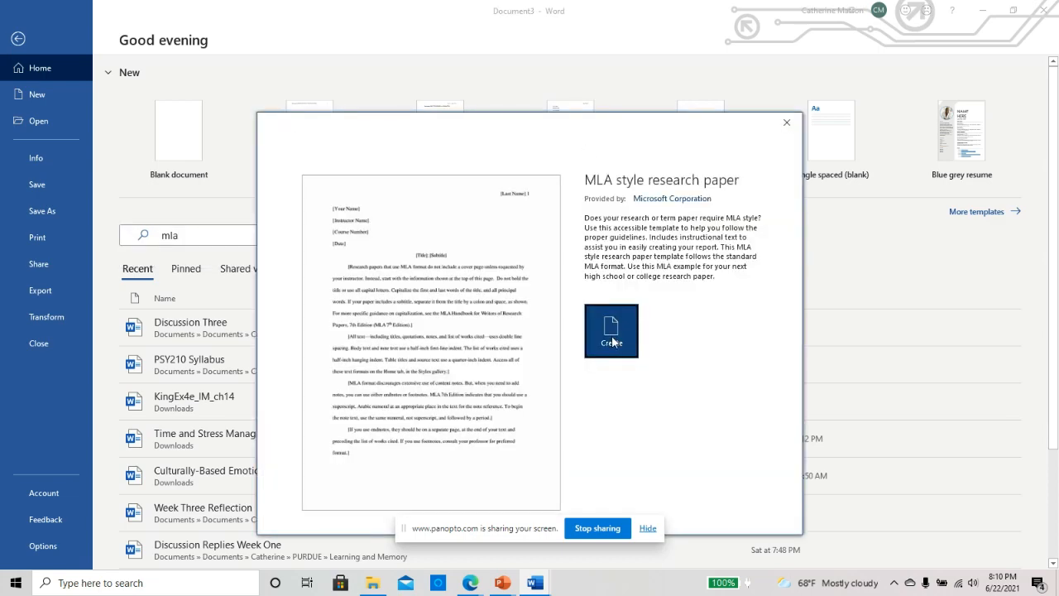
{"action": "left_click", "coordinate": [612, 341]}
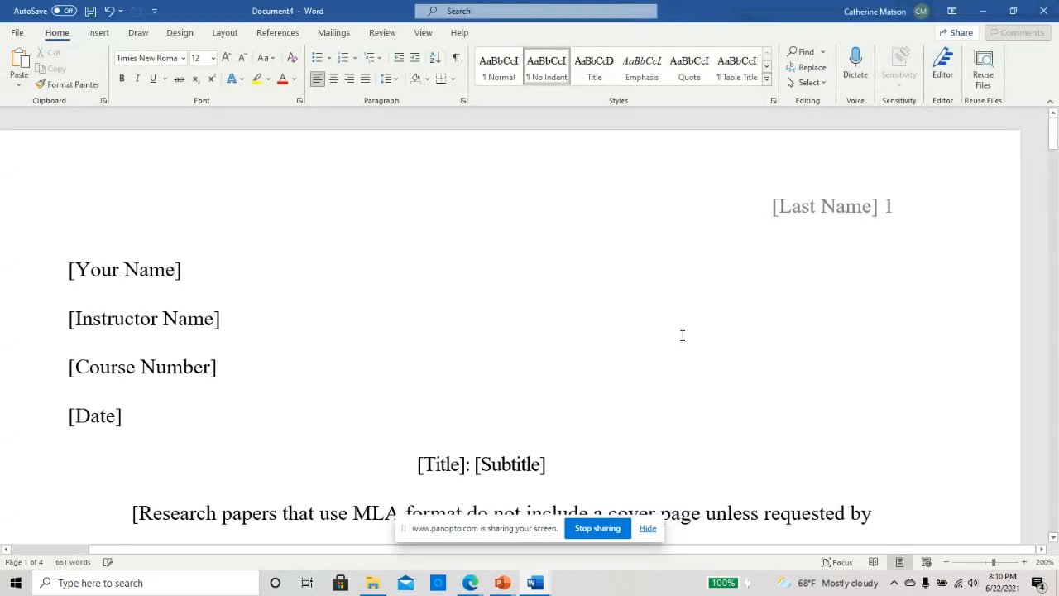
Examine the MLA template from its name, course and title placeholders to the sample works cited entries, and return to the first page
{"action": "scroll", "coordinate": [682, 335], "scroll_direction": "down", "scroll_amount": 3}
{"action": "scroll", "coordinate": [682, 335], "scroll_direction": "up", "scroll_amount": 2}
{"action": "scroll", "coordinate": [682, 335], "scroll_direction": "down", "scroll_amount": 2}
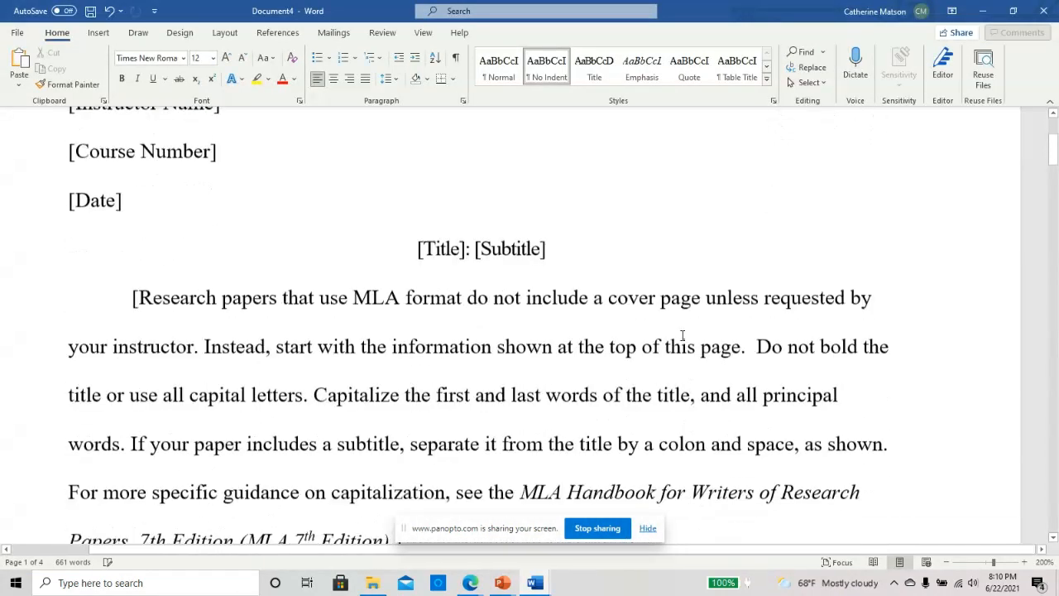
{"action": "scroll", "coordinate": [682, 335], "scroll_direction": "down", "scroll_amount": 2}
{"action": "scroll", "coordinate": [683, 335], "scroll_direction": "up", "scroll_amount": 5}
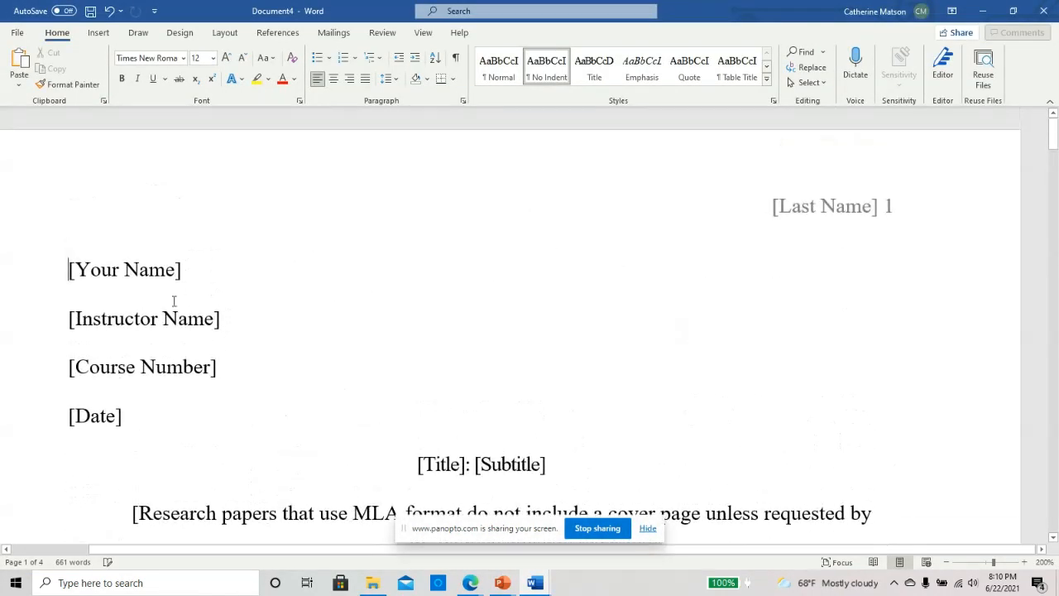
{"action": "scroll", "coordinate": [393, 374], "scroll_direction": "down", "scroll_amount": 15}
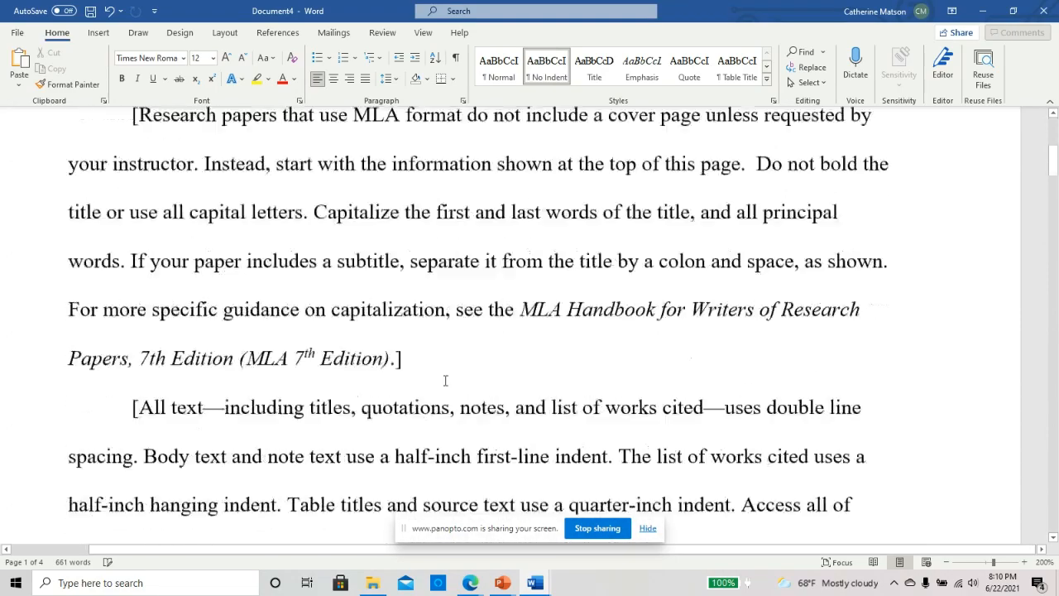
{"action": "scroll", "coordinate": [447, 378], "scroll_direction": "down", "scroll_amount": 10}
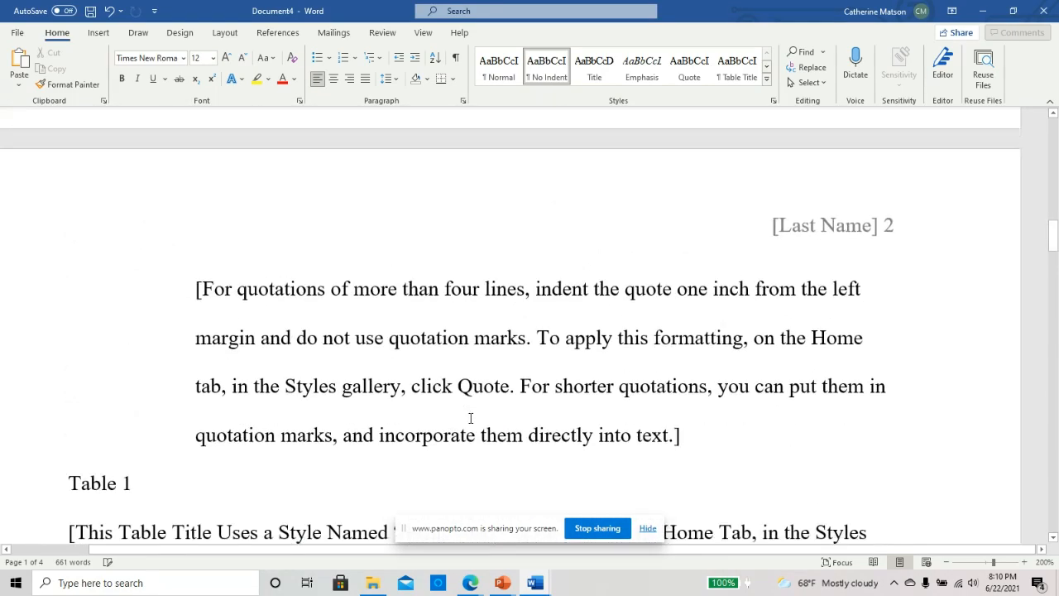
{"action": "scroll", "coordinate": [495, 398], "scroll_direction": "down", "scroll_amount": 10}
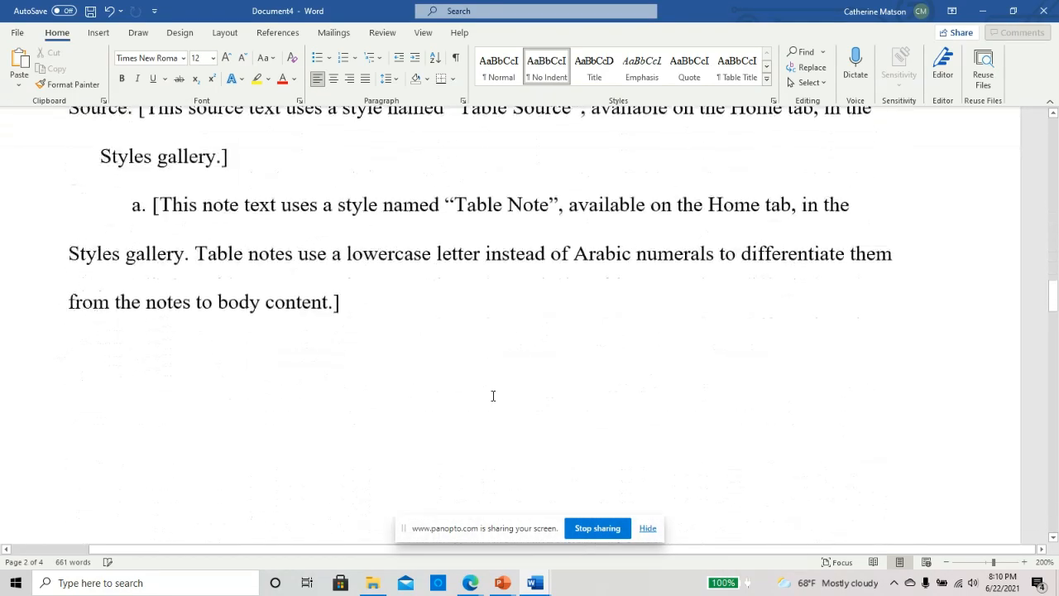
{"action": "scroll", "coordinate": [492, 402], "scroll_direction": "down", "scroll_amount": 12}
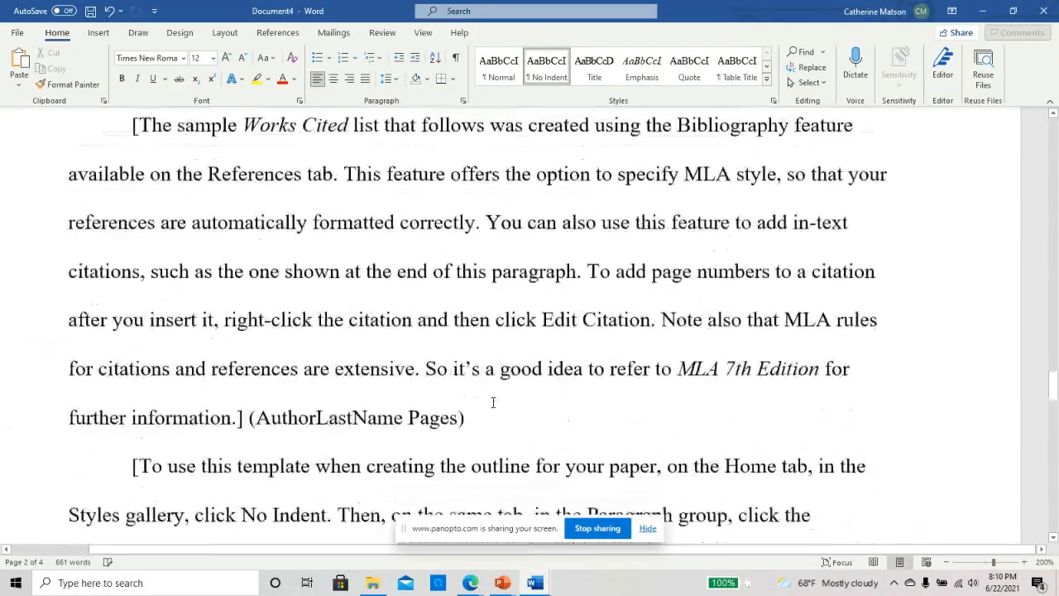
{"action": "scroll", "coordinate": [493, 402], "scroll_direction": "up", "scroll_amount": 5}
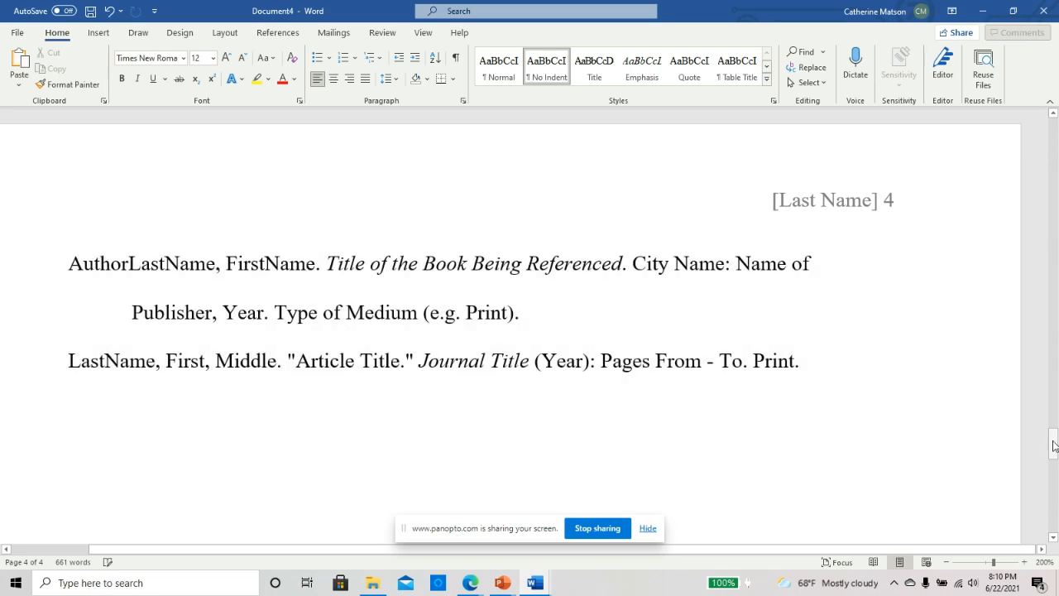
{"action": "left_click_drag", "start_coordinate": [1053, 446], "coordinate": [1053, 128]}
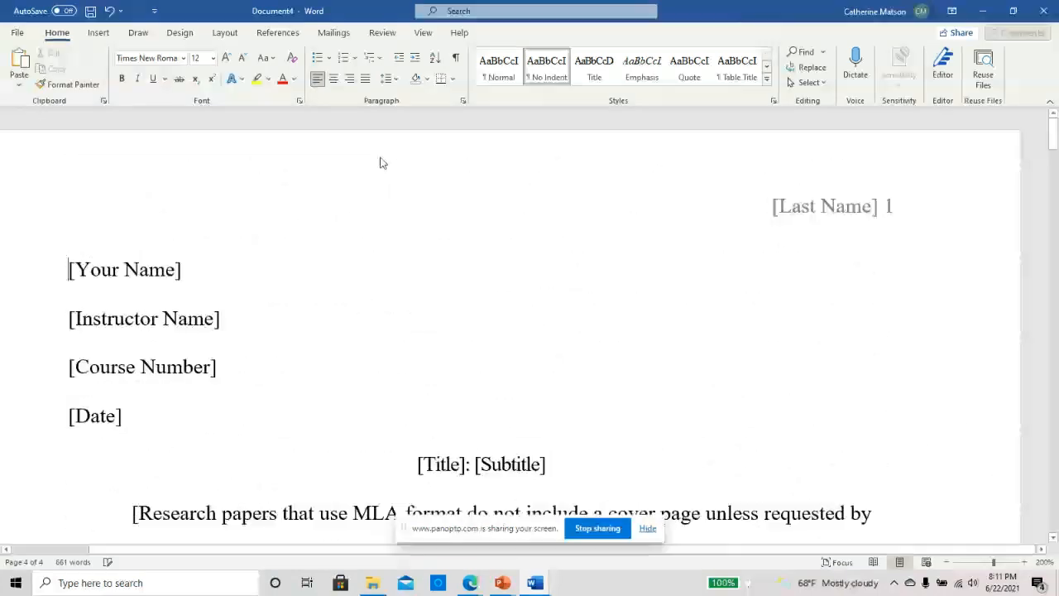
Leave the document for the start page and switch to the Panopto screen recorder in the Edge browser
{"action": "left_click", "coordinate": [14, 33]}
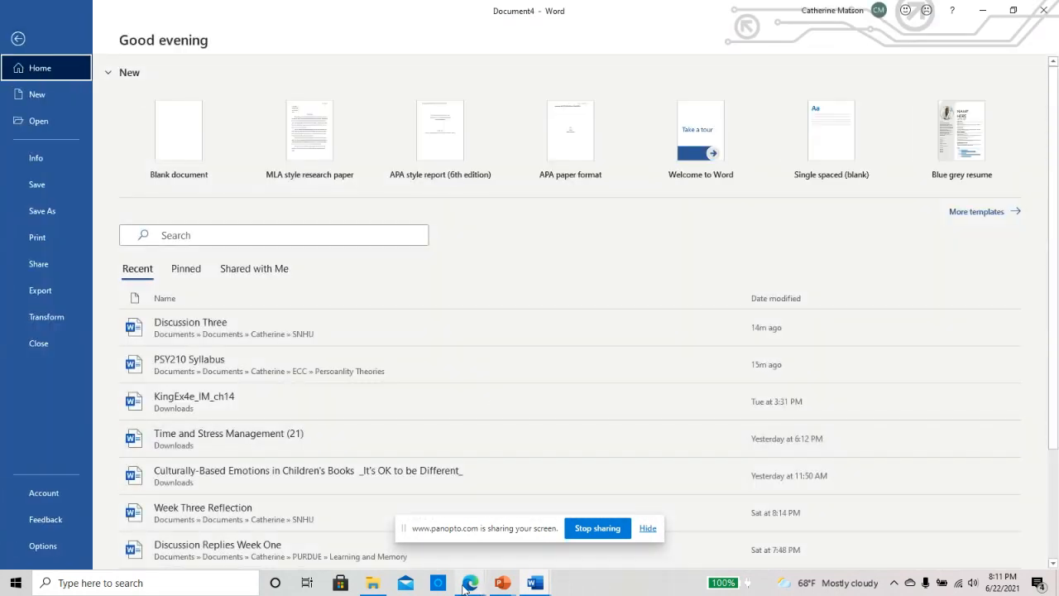
{"action": "mouse_move", "coordinate": [466, 586]}
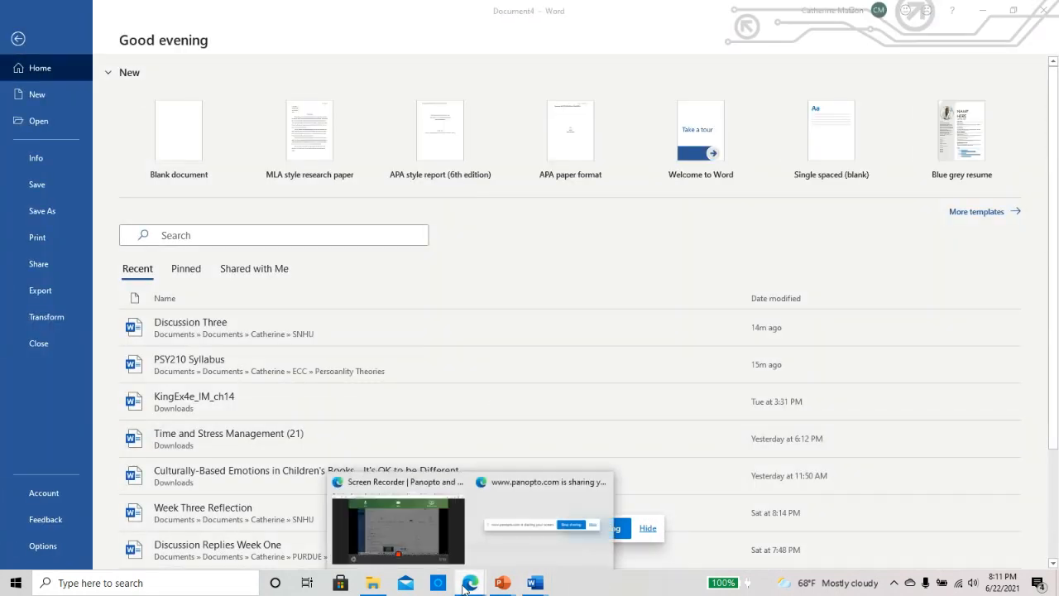
{"action": "left_click", "coordinate": [454, 568]}
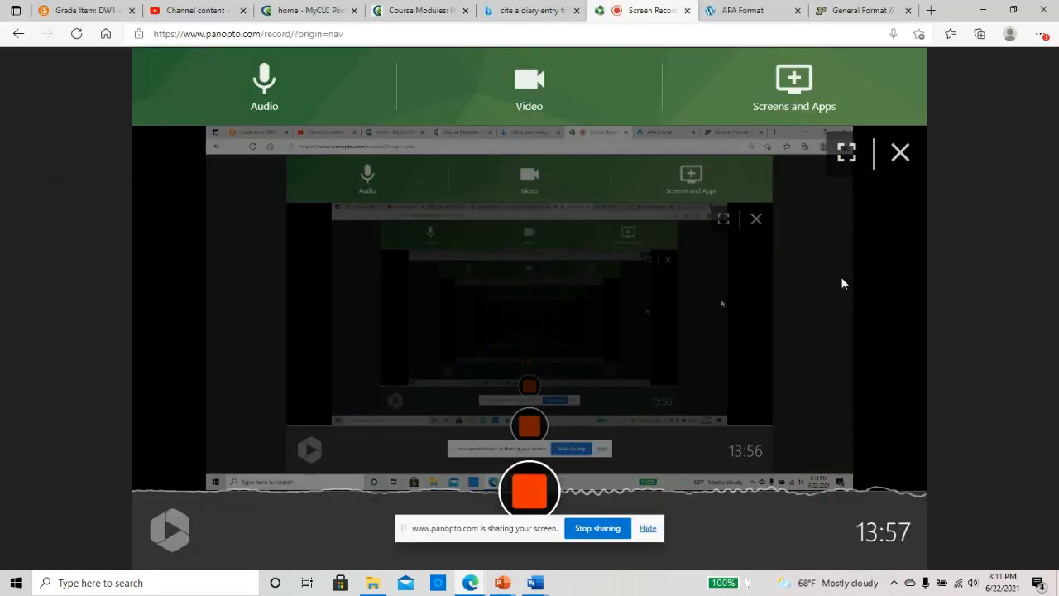
Switch to the apaformat.org site and open its APA Website Citation page from the citation format list
{"action": "left_click", "coordinate": [756, 18]}
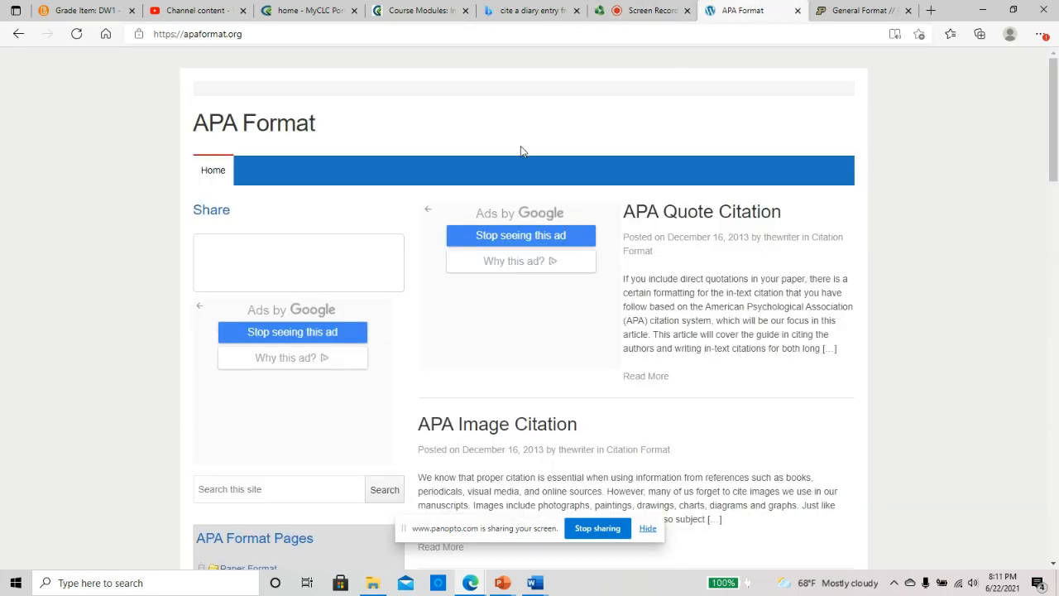
{"action": "scroll", "coordinate": [480, 249], "scroll_direction": "down", "scroll_amount": 6}
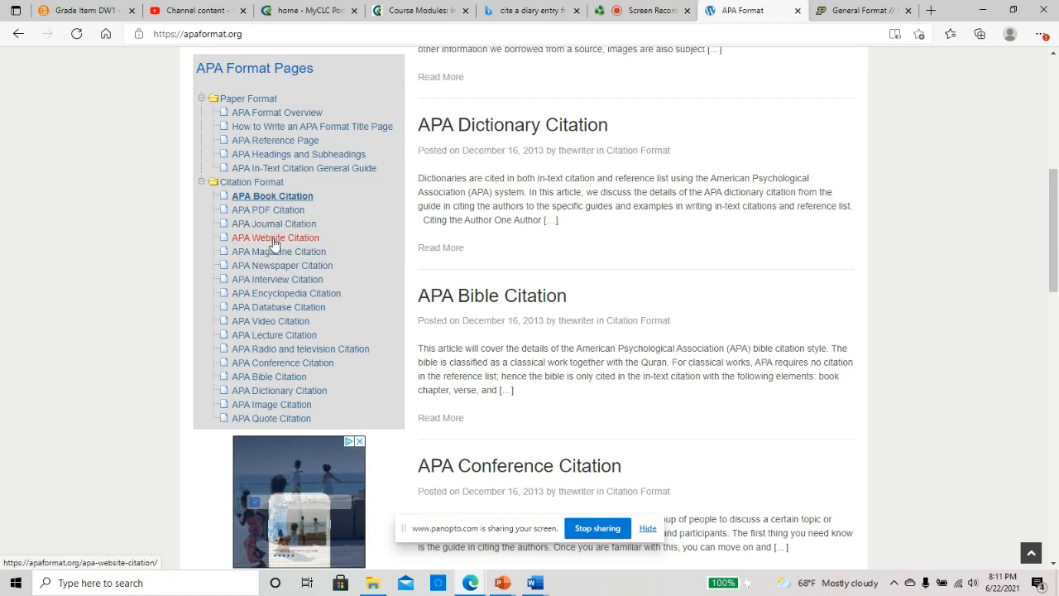
{"action": "left_click", "coordinate": [270, 239]}
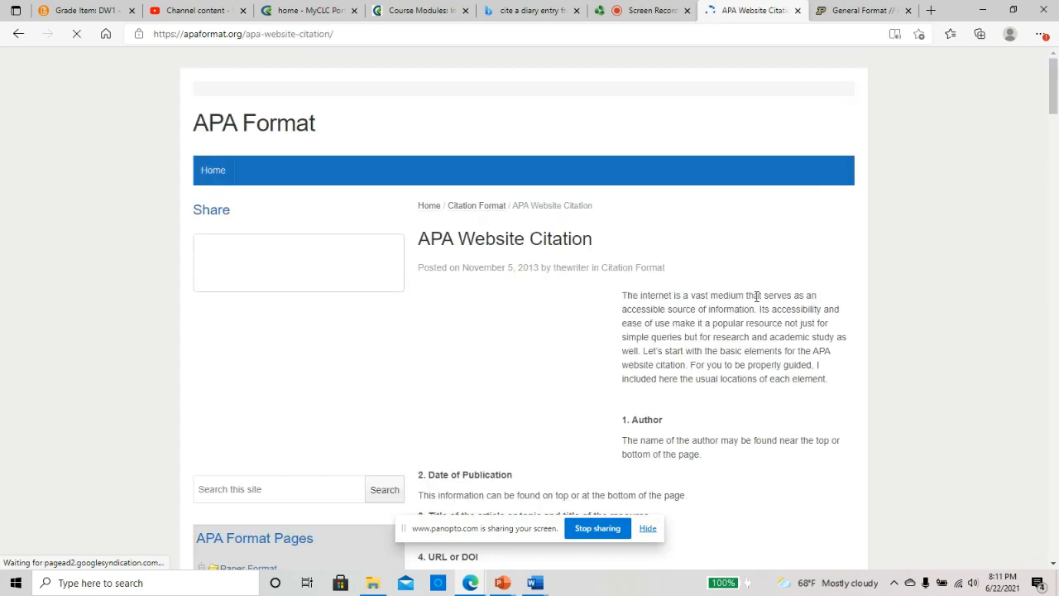
Examine the APA Website Citation guide, from the basic elements and author rules to in-text citations and the reference list's general format
{"action": "scroll", "coordinate": [755, 302], "scroll_direction": "down", "scroll_amount": 3}
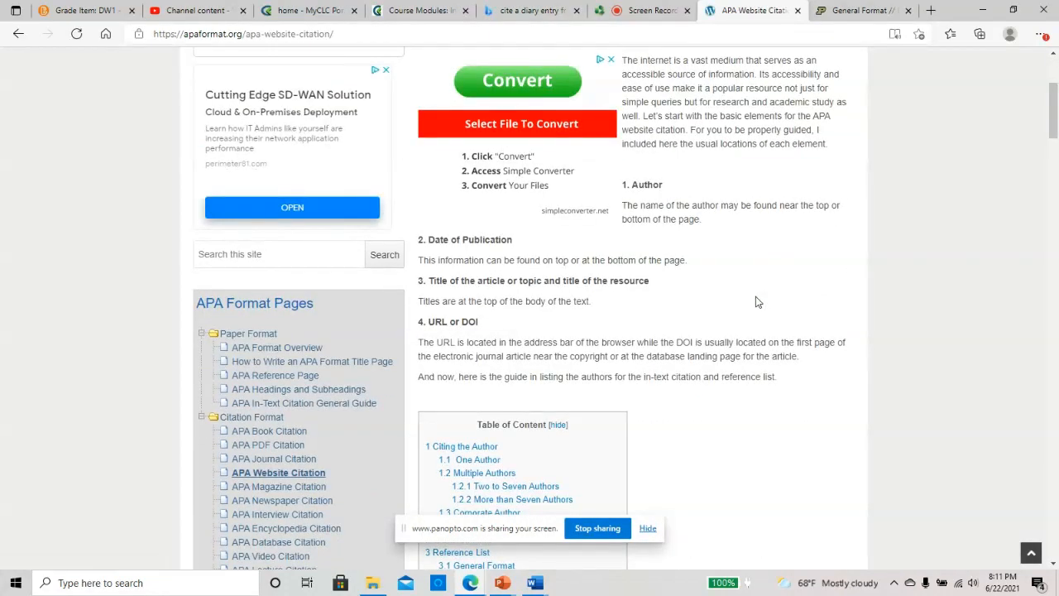
{"action": "scroll", "coordinate": [755, 302], "scroll_direction": "down", "scroll_amount": 1}
{"action": "scroll", "coordinate": [755, 298], "scroll_direction": "down", "scroll_amount": 7}
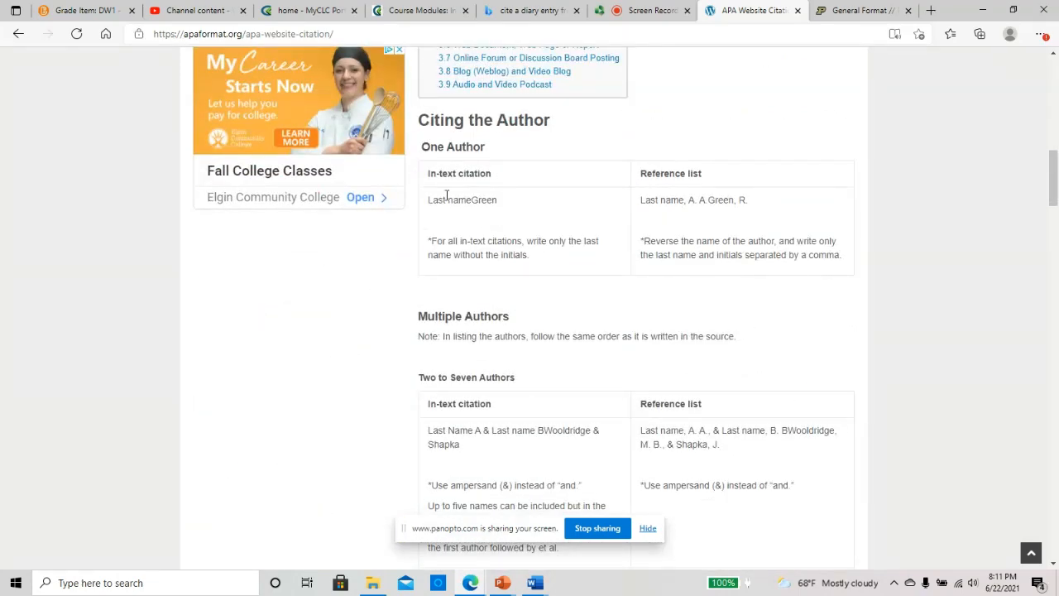
{"action": "scroll", "coordinate": [716, 279], "scroll_direction": "down", "scroll_amount": 2}
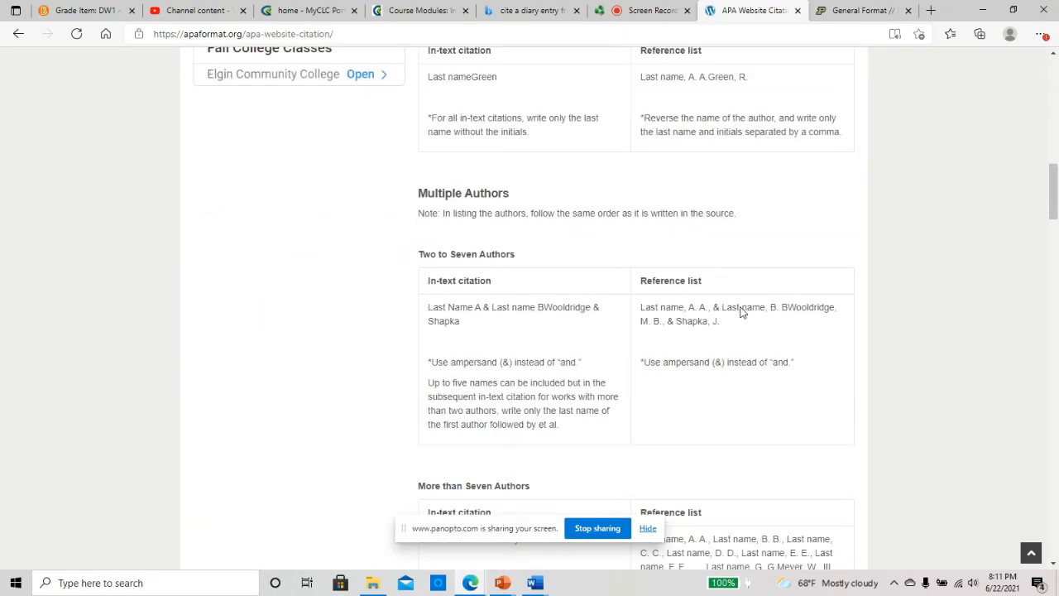
{"action": "scroll", "coordinate": [667, 275], "scroll_direction": "down", "scroll_amount": 3}
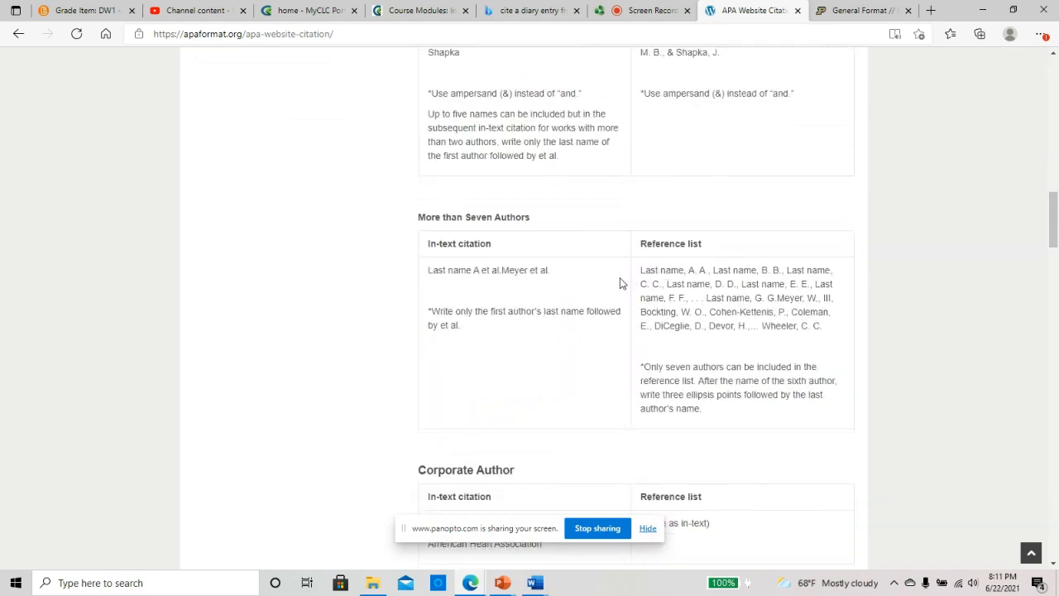
{"action": "scroll", "coordinate": [704, 341], "scroll_direction": "down", "scroll_amount": 1}
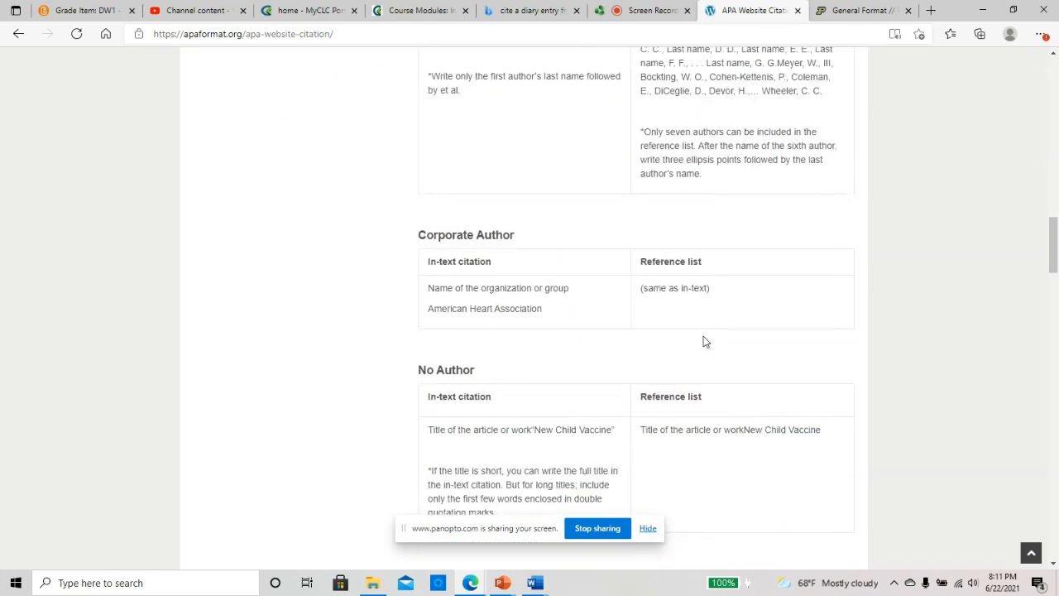
{"action": "scroll", "coordinate": [704, 341], "scroll_direction": "down", "scroll_amount": 5}
{"action": "scroll", "coordinate": [704, 341], "scroll_direction": "down", "scroll_amount": 3}
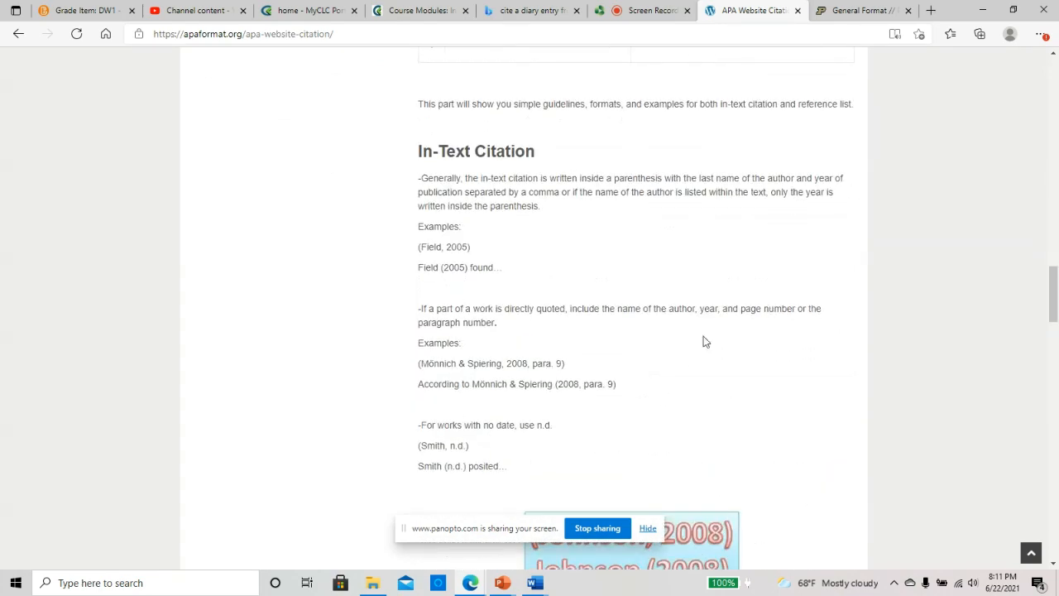
{"action": "scroll", "coordinate": [704, 341], "scroll_direction": "down", "scroll_amount": 5}
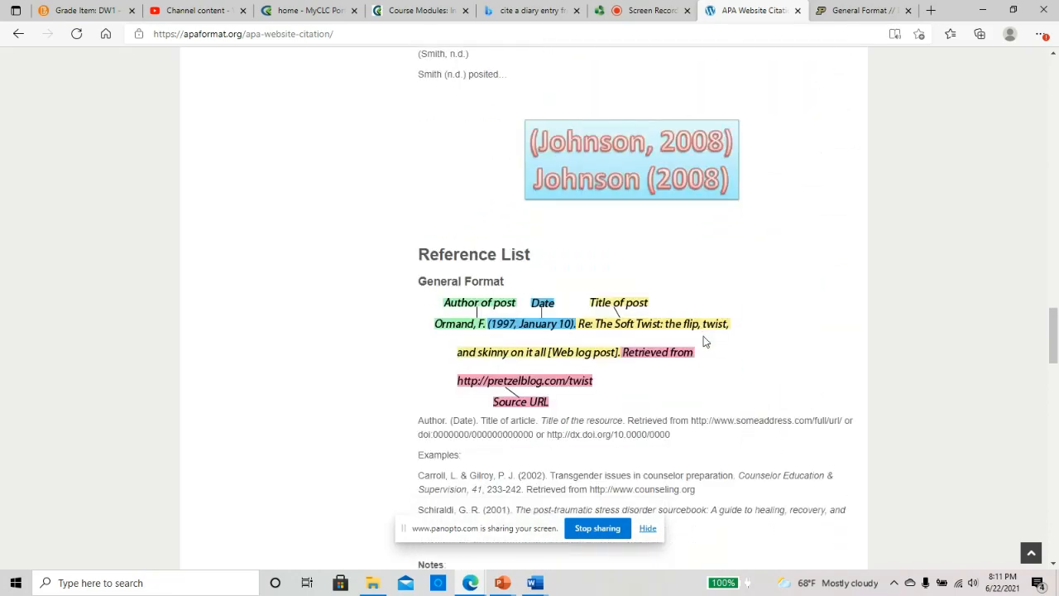
{"action": "scroll", "coordinate": [704, 341], "scroll_direction": "down", "scroll_amount": 2}
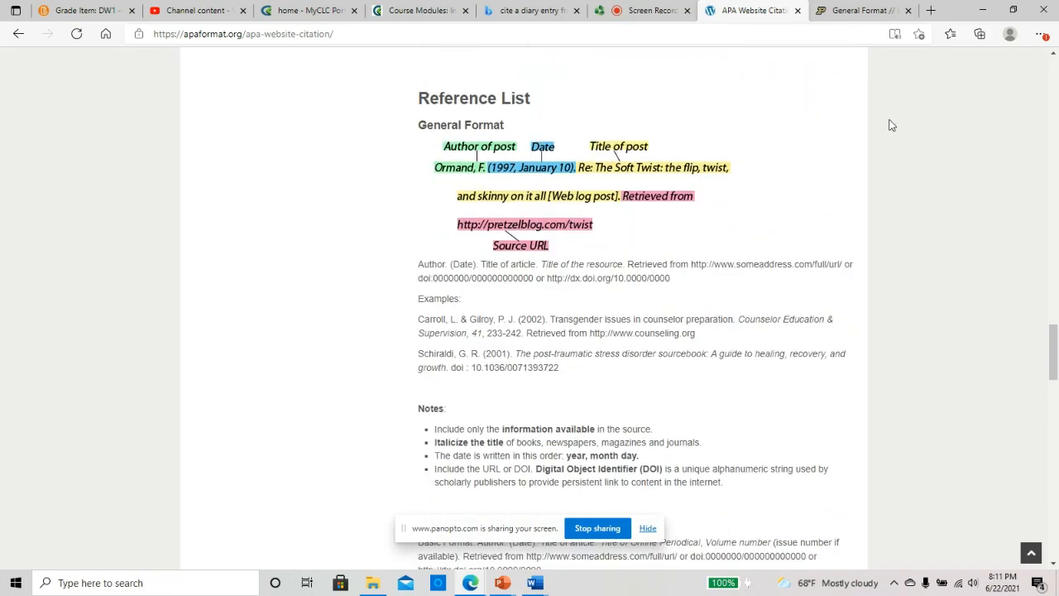
Review the Purdue OWL General Format page, from the general APA guidelines to the title page section, and stop sharing the screen
{"action": "left_click", "coordinate": [864, 11]}
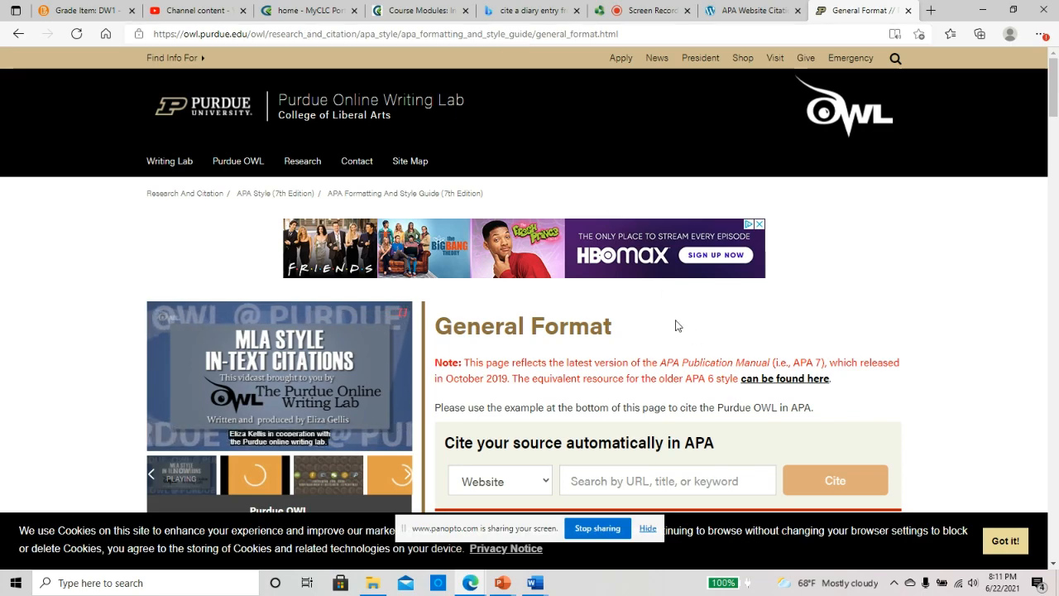
{"action": "scroll", "coordinate": [674, 322], "scroll_direction": "down", "scroll_amount": 5}
{"action": "scroll", "coordinate": [725, 307], "scroll_direction": "down", "scroll_amount": 2}
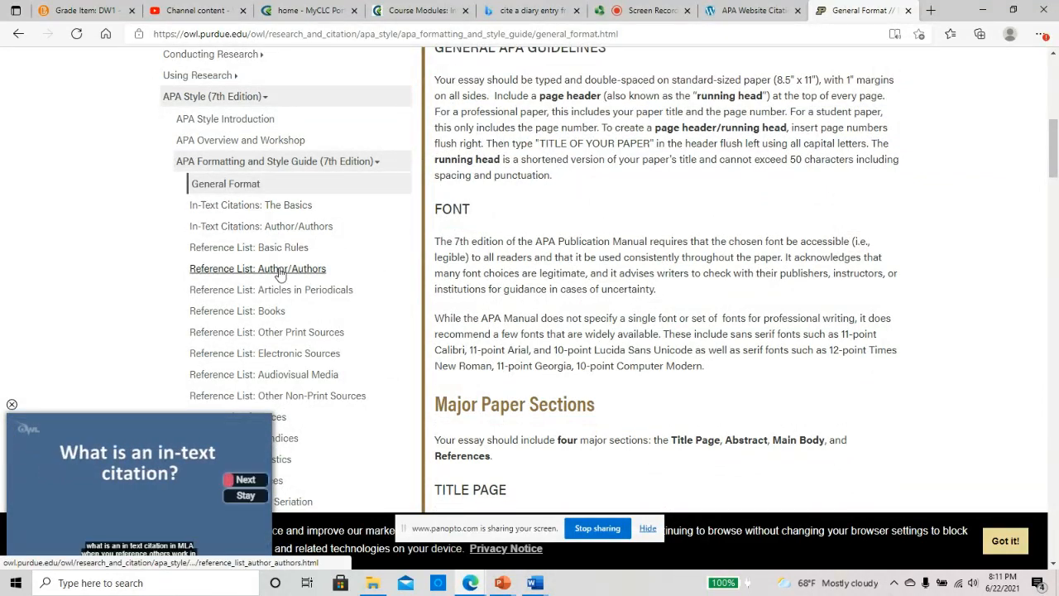
{"action": "scroll", "coordinate": [291, 351], "scroll_direction": "down", "scroll_amount": 2}
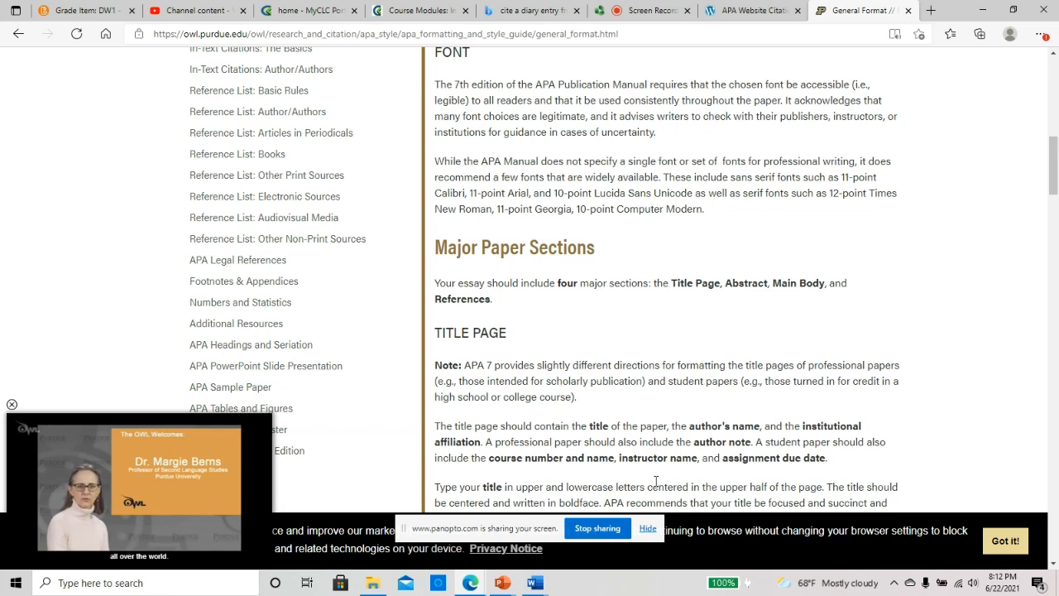
{"action": "left_click", "coordinate": [597, 528]}
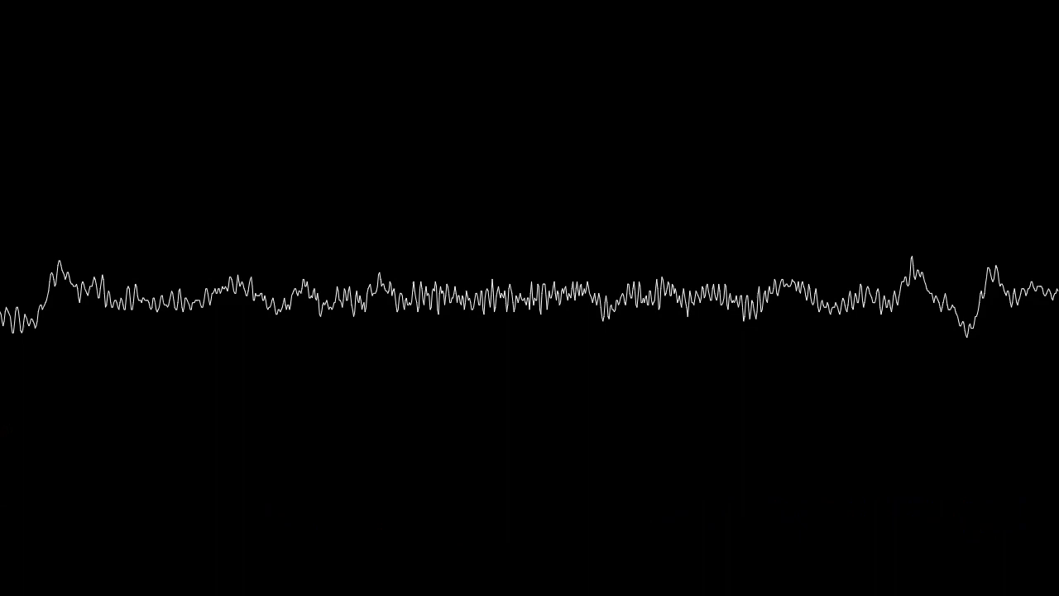